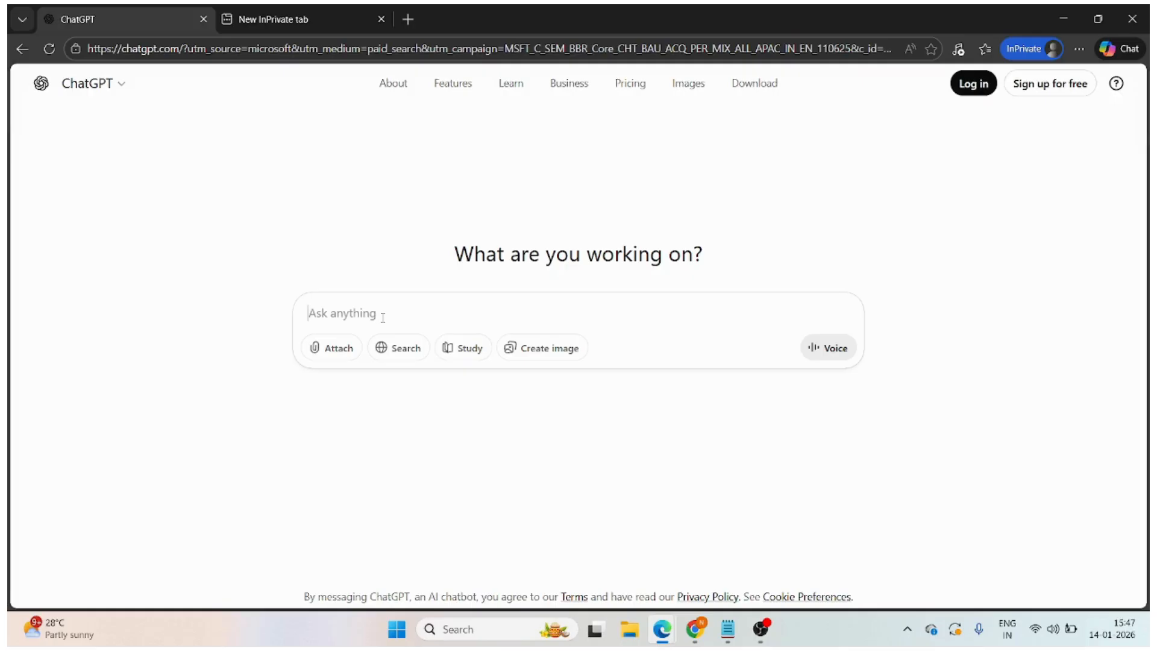
# - Copy the Steps 1 food court story prompt from the untitled Notepad note and submit it to ChatGPT
pyautogui.click(738, 638)
pyautogui.click(627, 246)
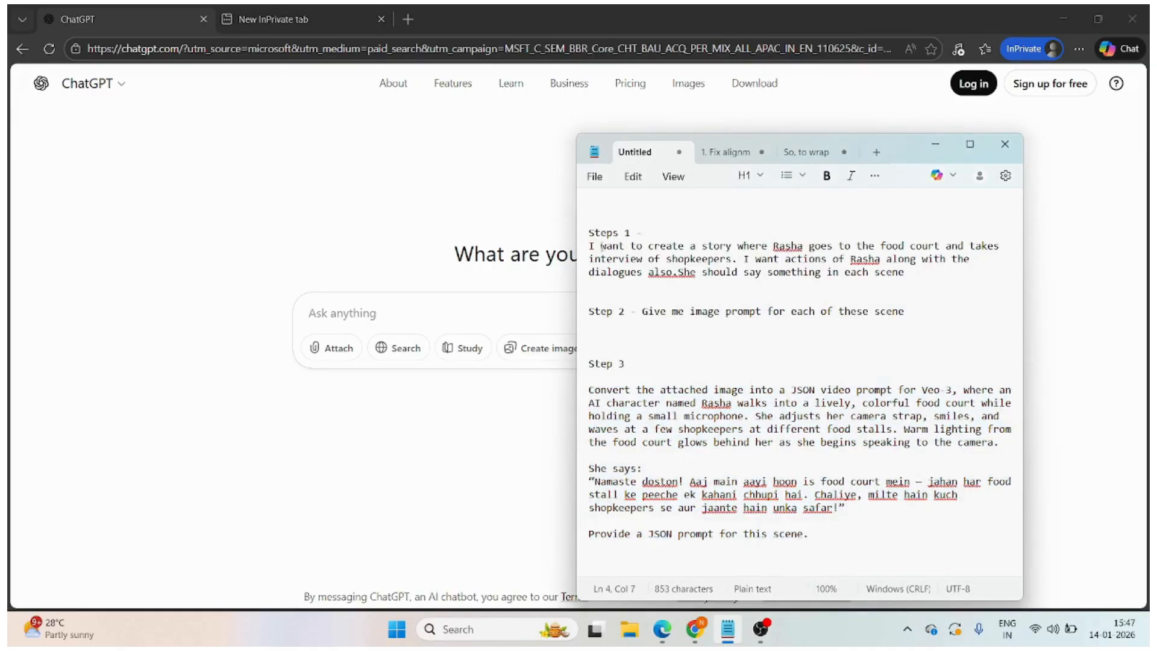
pyautogui.moveTo(589, 246); pyautogui.dragTo(920, 284)
pyautogui.hotkey('ctrl', 'c')
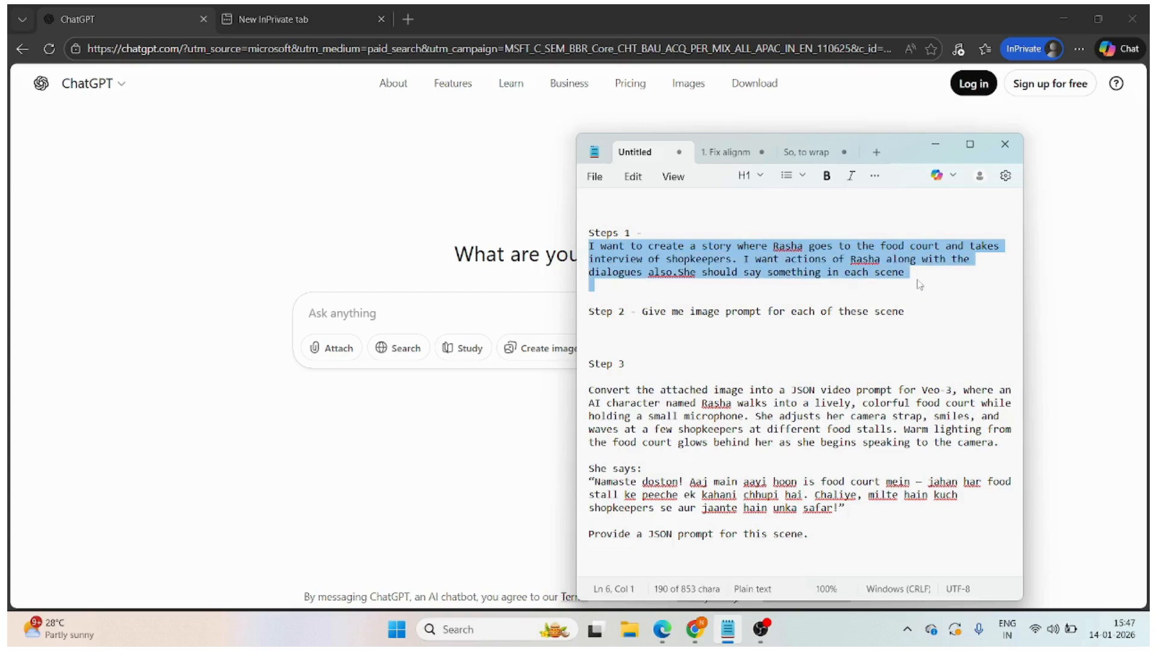
pyautogui.click(413, 315)
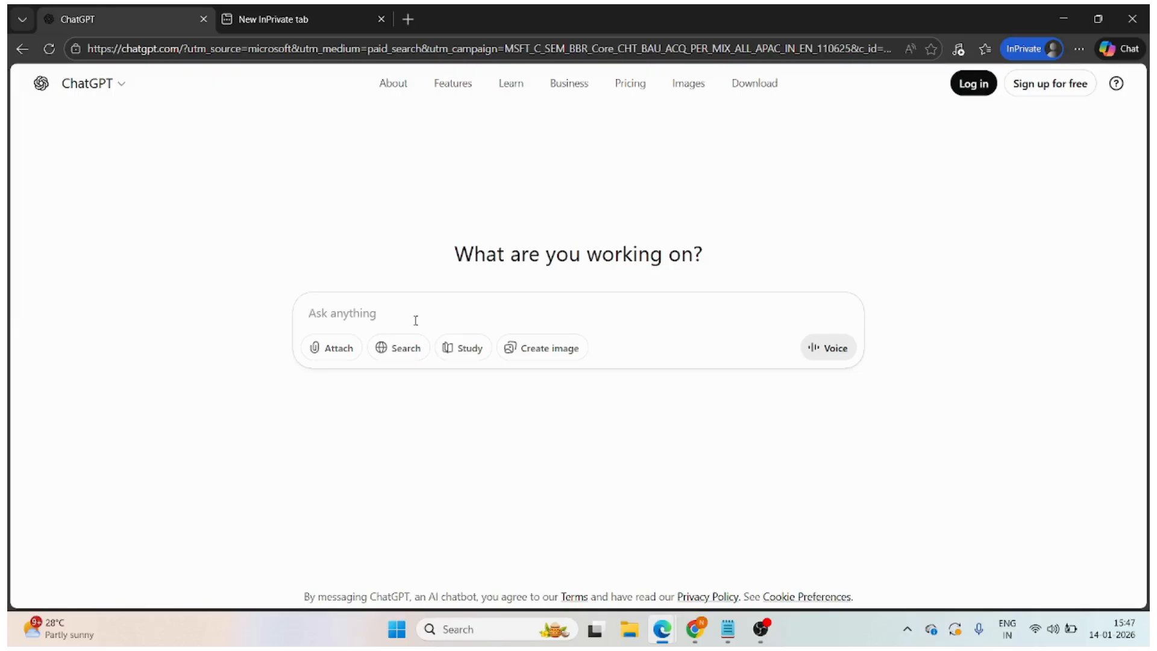
pyautogui.hotkey('ctrl', 'v')
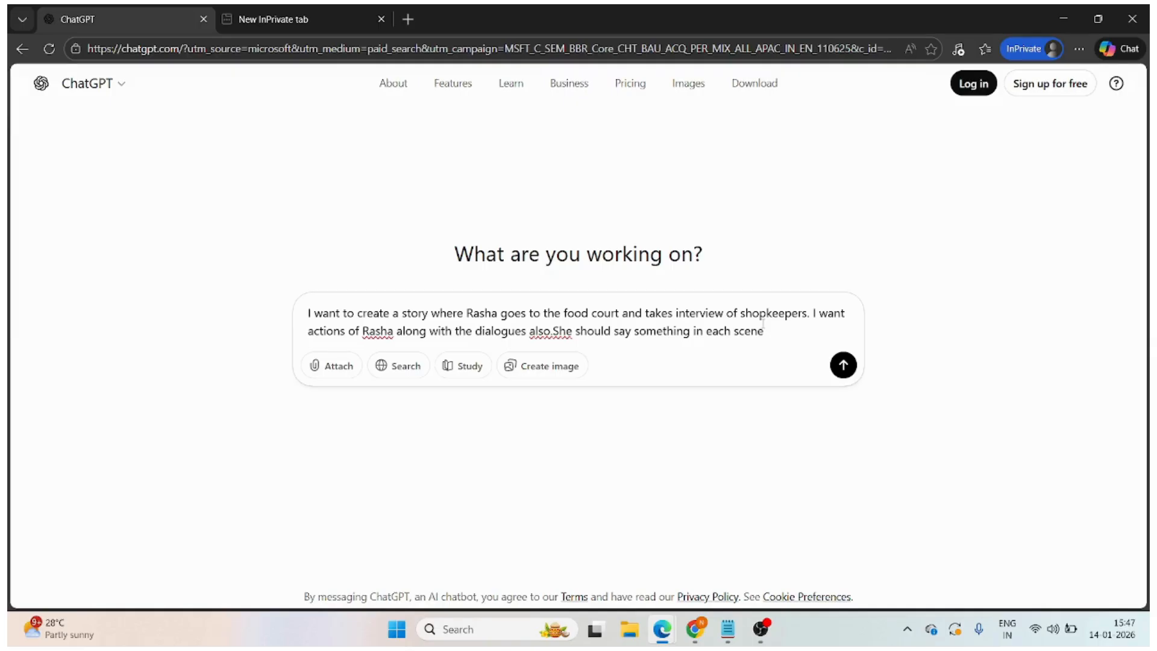
pyautogui.click(844, 366)
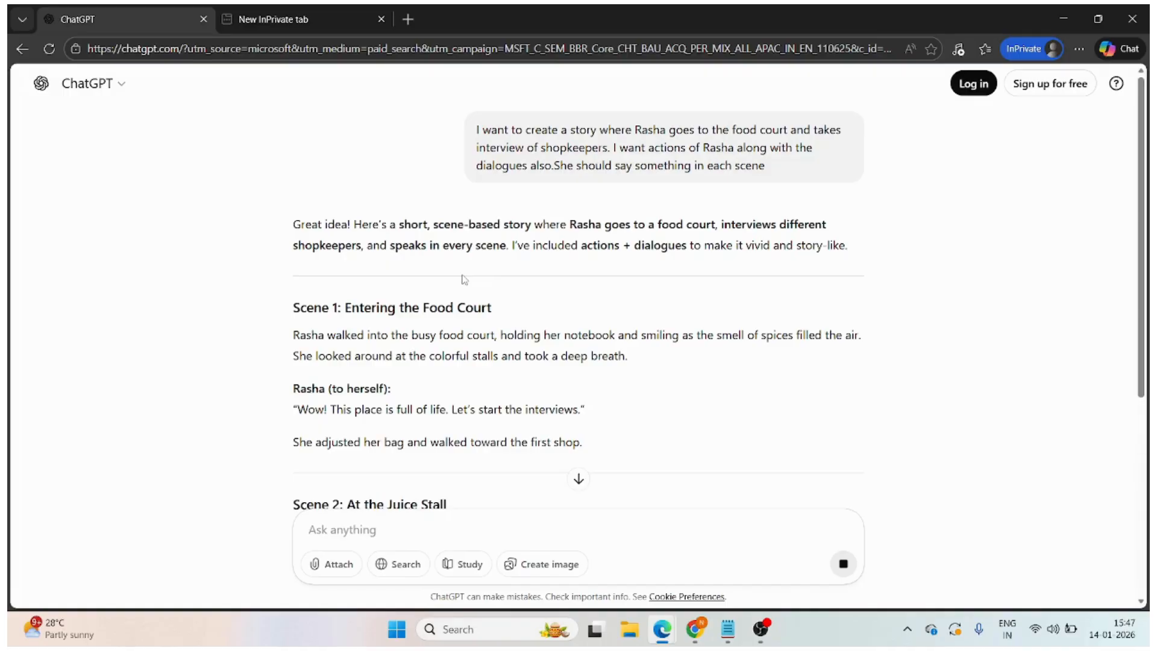
# - Read through the generated food court story, checking the actions and dialogues in each scene
pyautogui.scroll(-1, 464, 279)
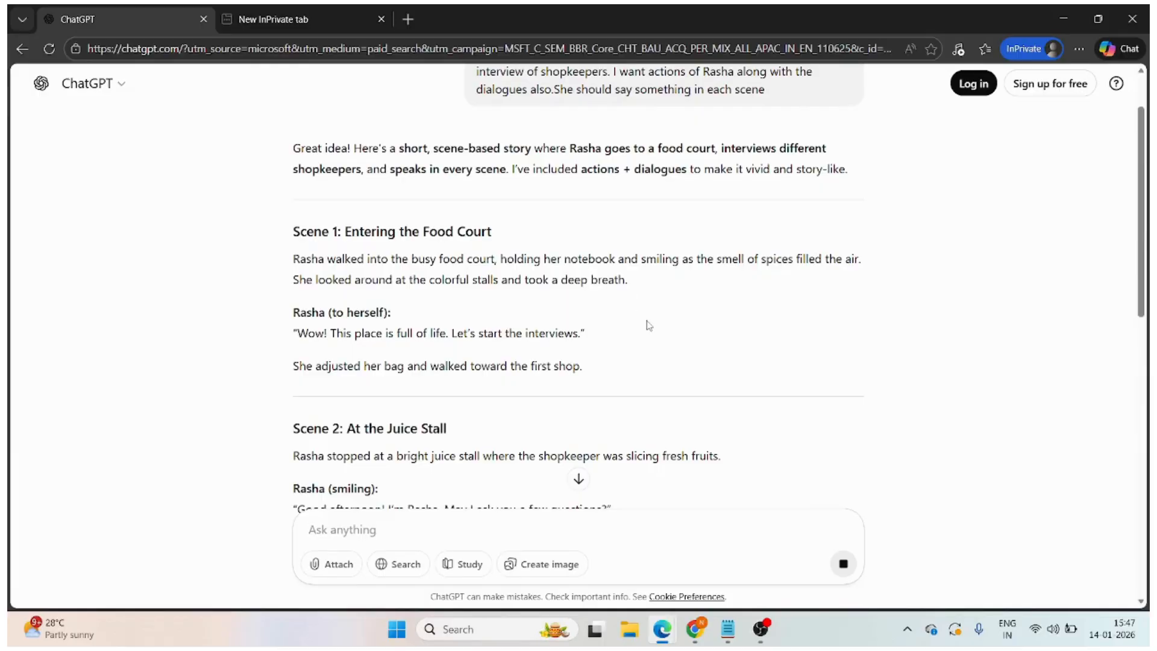
pyautogui.scroll(-1, 649, 325)
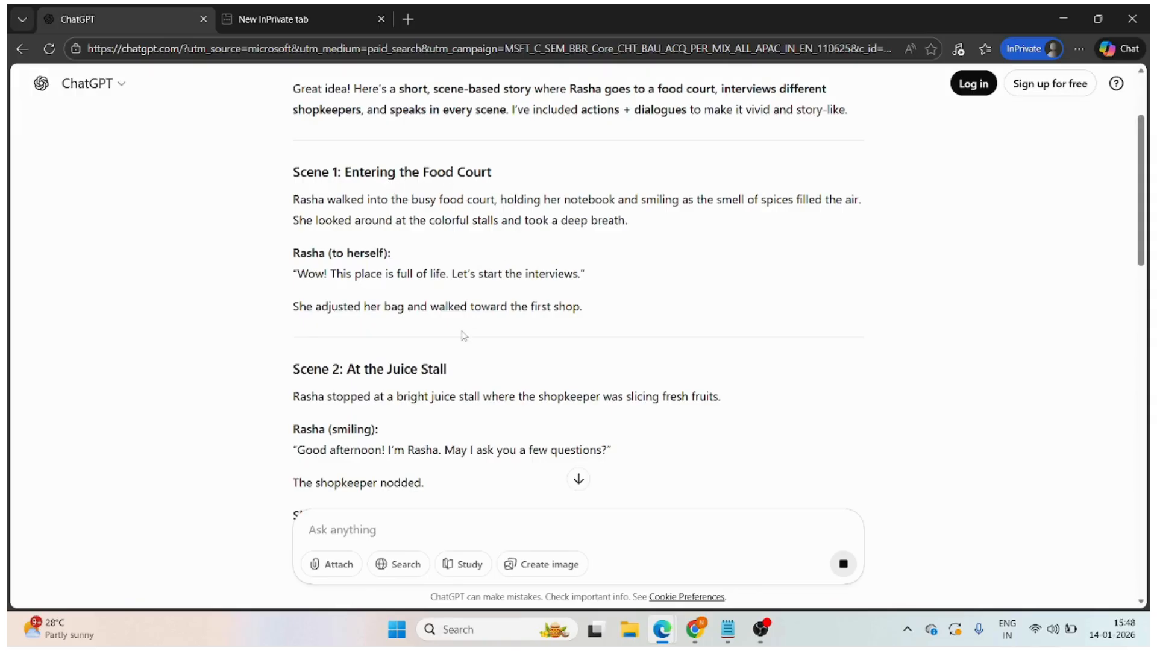
pyautogui.scroll(-1, 462, 331)
pyautogui.scroll(-3, 509, 337)
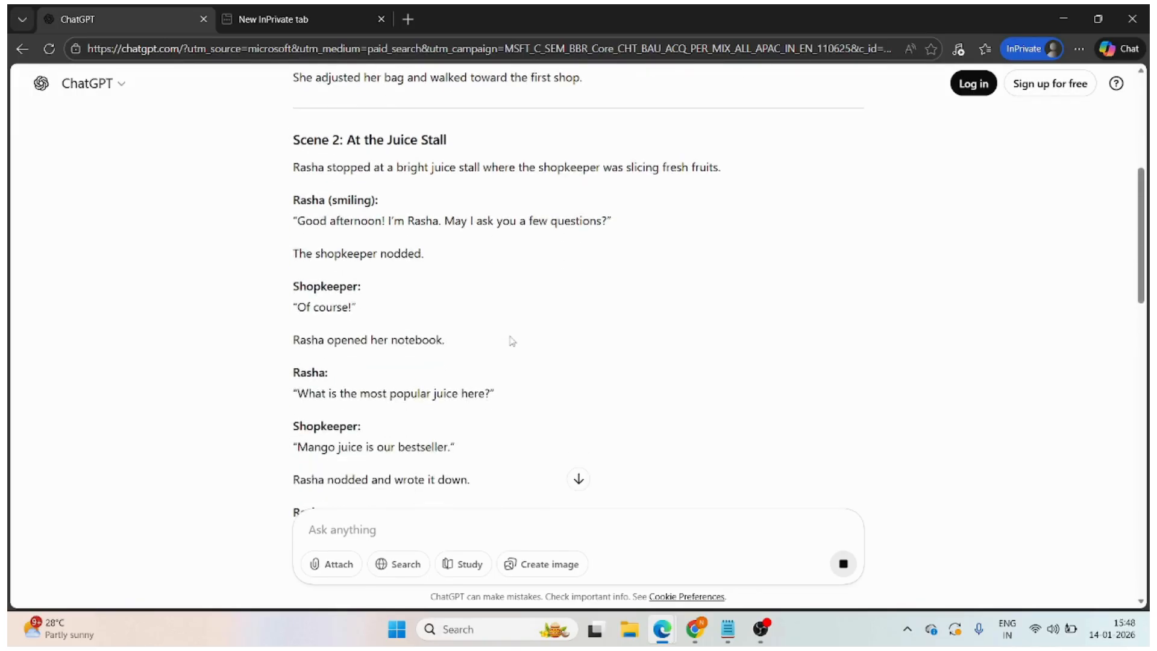
pyautogui.scroll(-5, 511, 341)
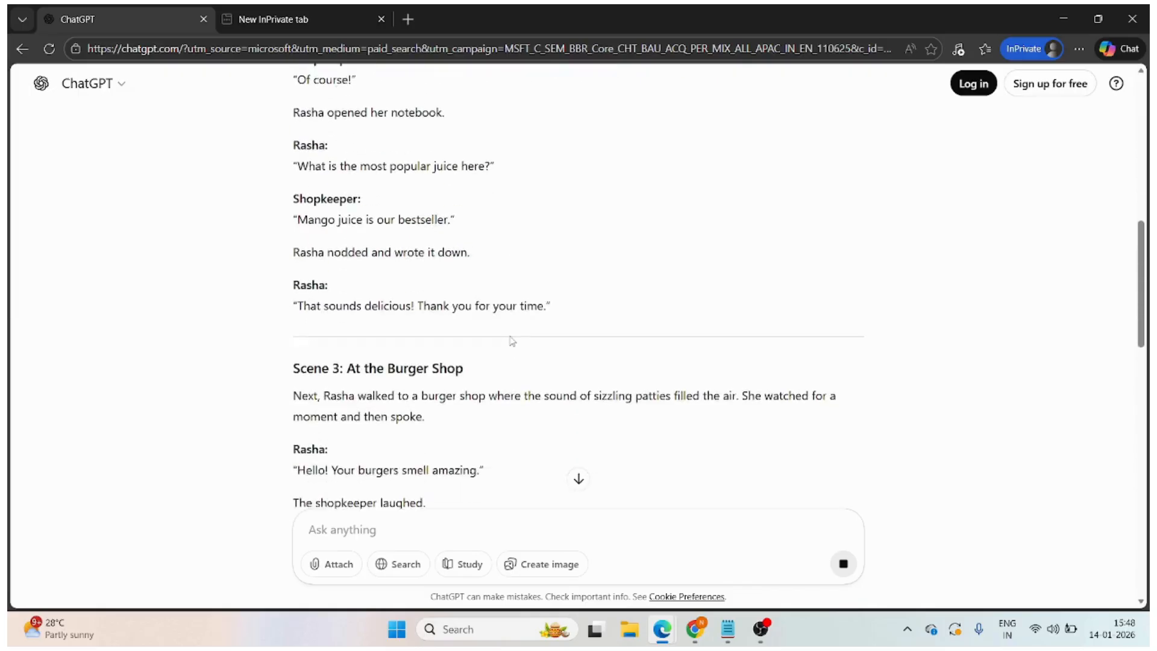
pyautogui.scroll(-7, 512, 340)
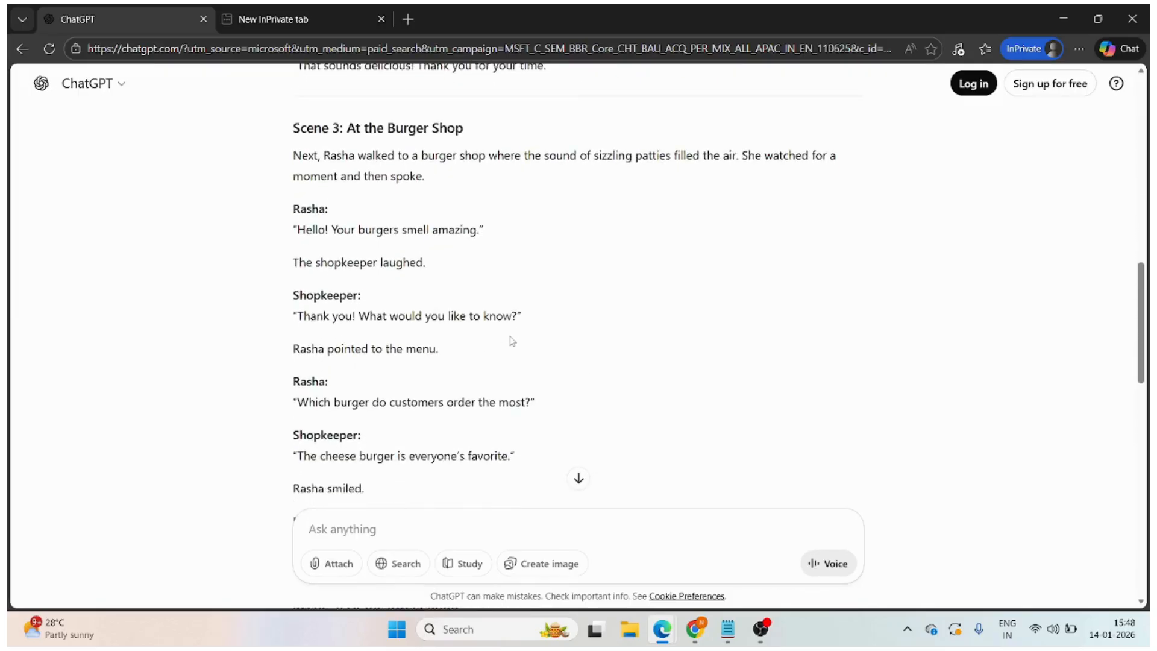
pyautogui.scroll(-2, 512, 341)
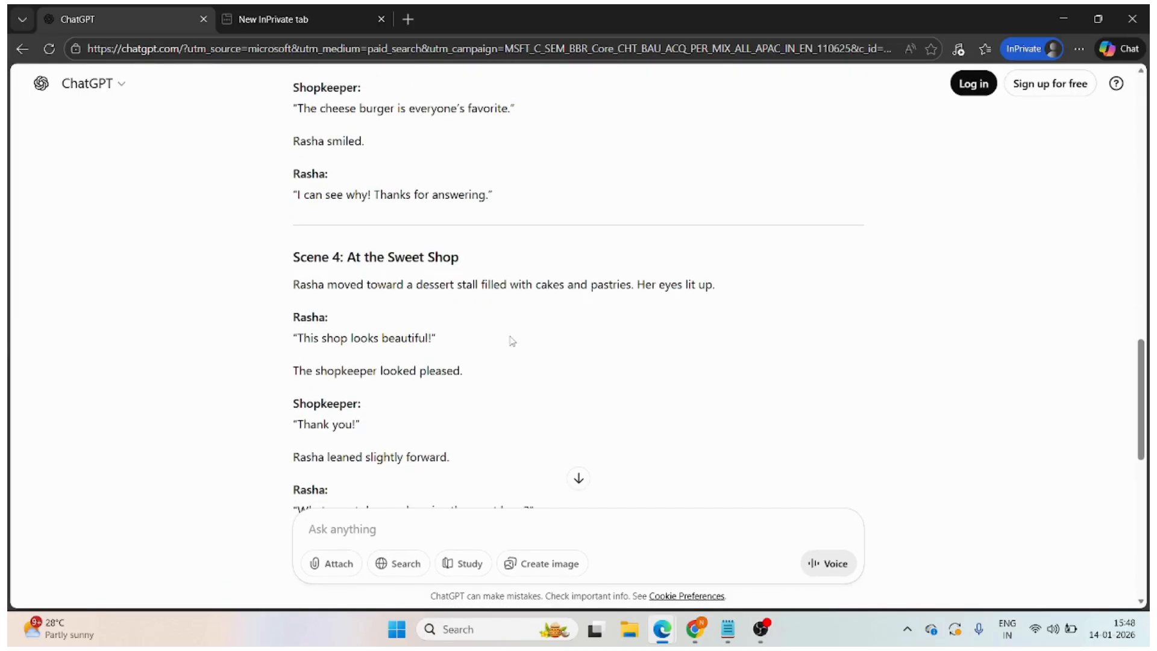
pyautogui.scroll(-6, 511, 341)
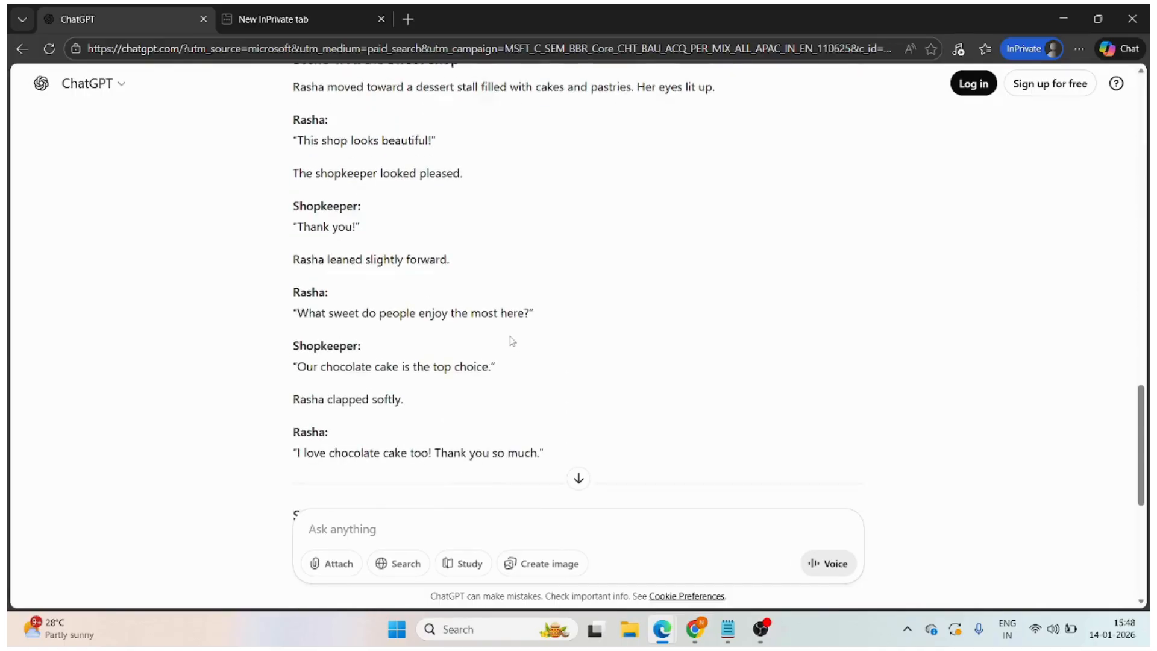
pyautogui.scroll(-4, 511, 341)
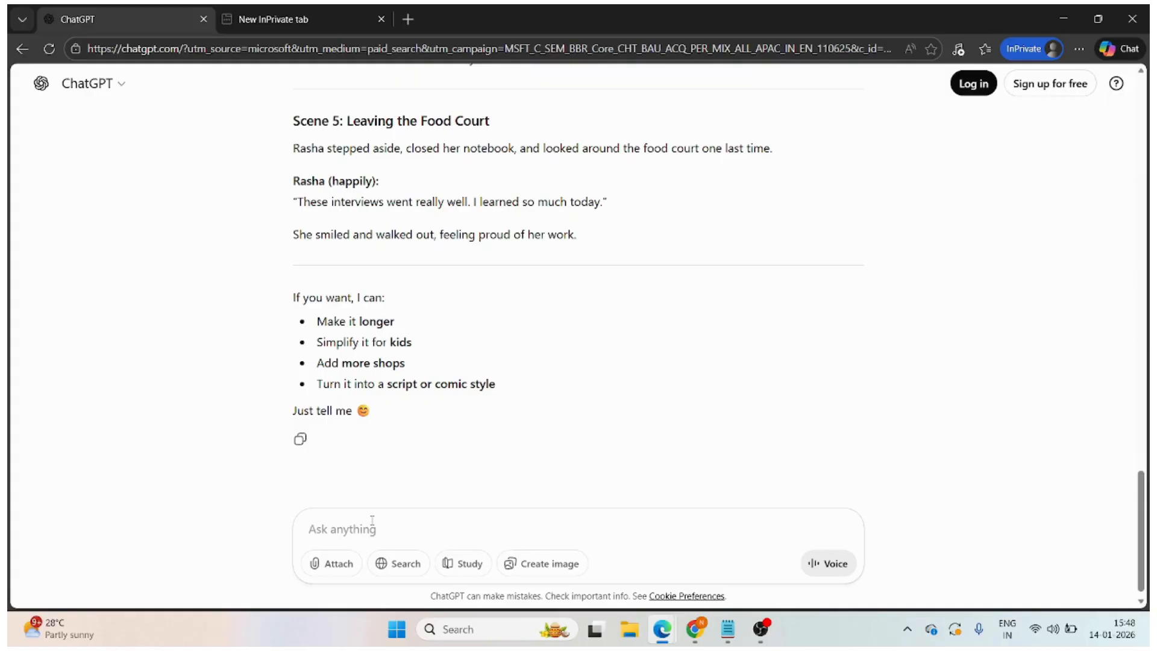
# - Send ChatGPT the follow-up request "to generate image prompt for all above scence"
pyautogui.write('to generate image prompt for all above sce')
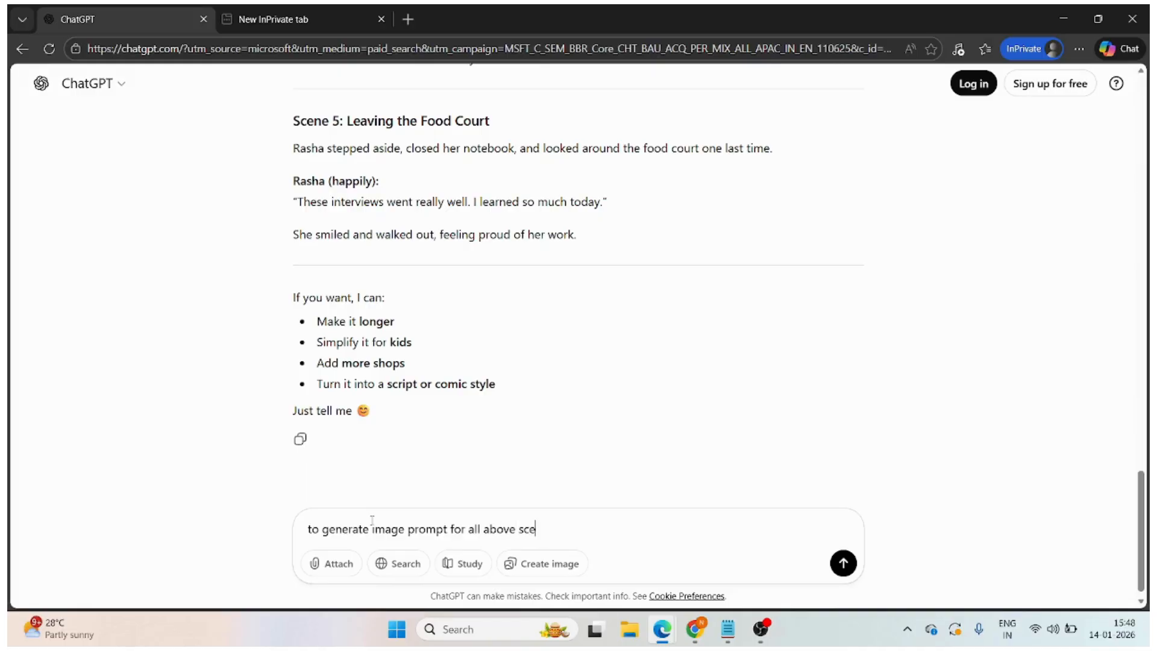
pyautogui.write('nce')
pyautogui.press('Return')
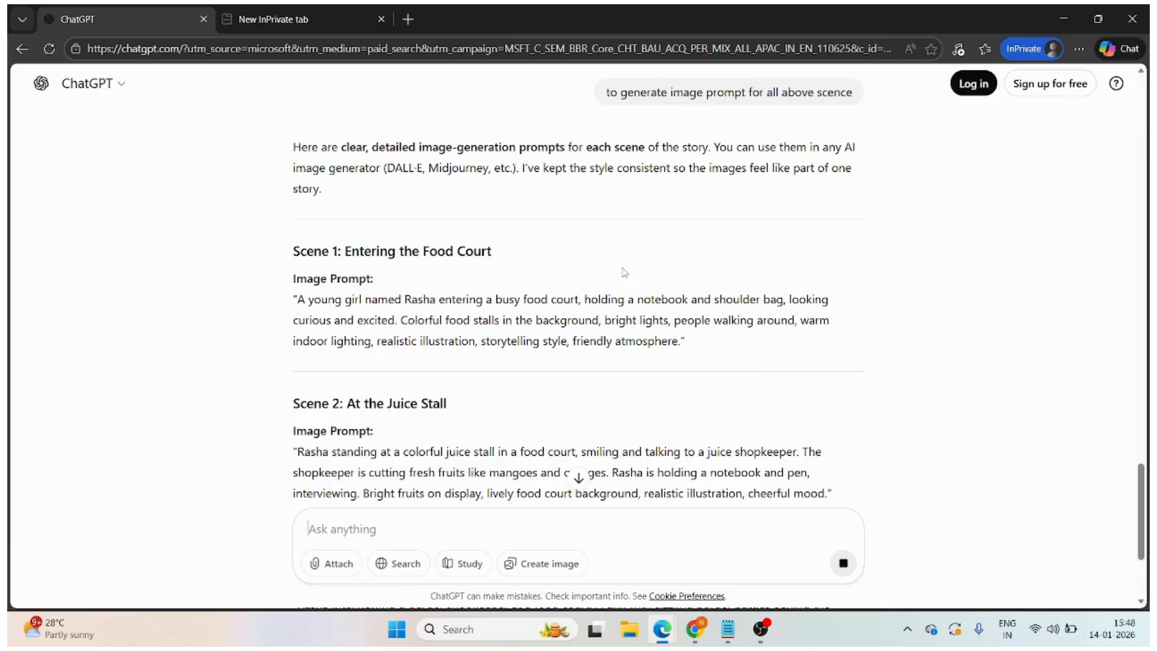
# - Copy the full image prompt text of "Scene 1: Entering the Food Court", without its quotation marks
pyautogui.scroll(1, 373, 215)
pyautogui.scroll(3, 373, 216)
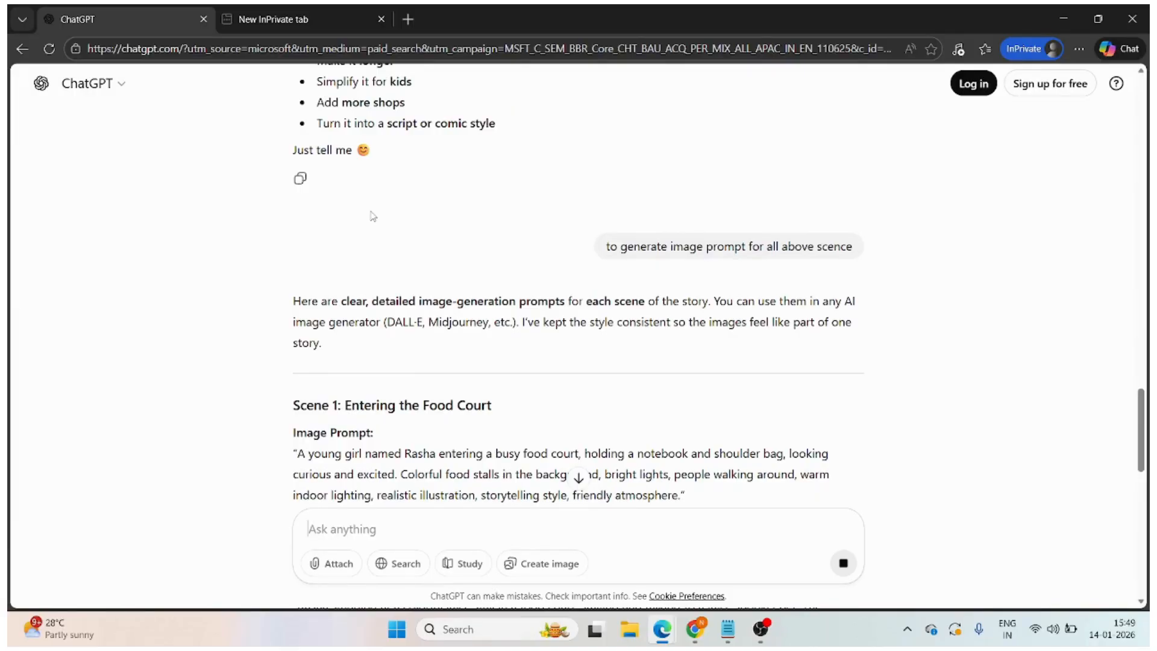
pyautogui.scroll(-3, 373, 216)
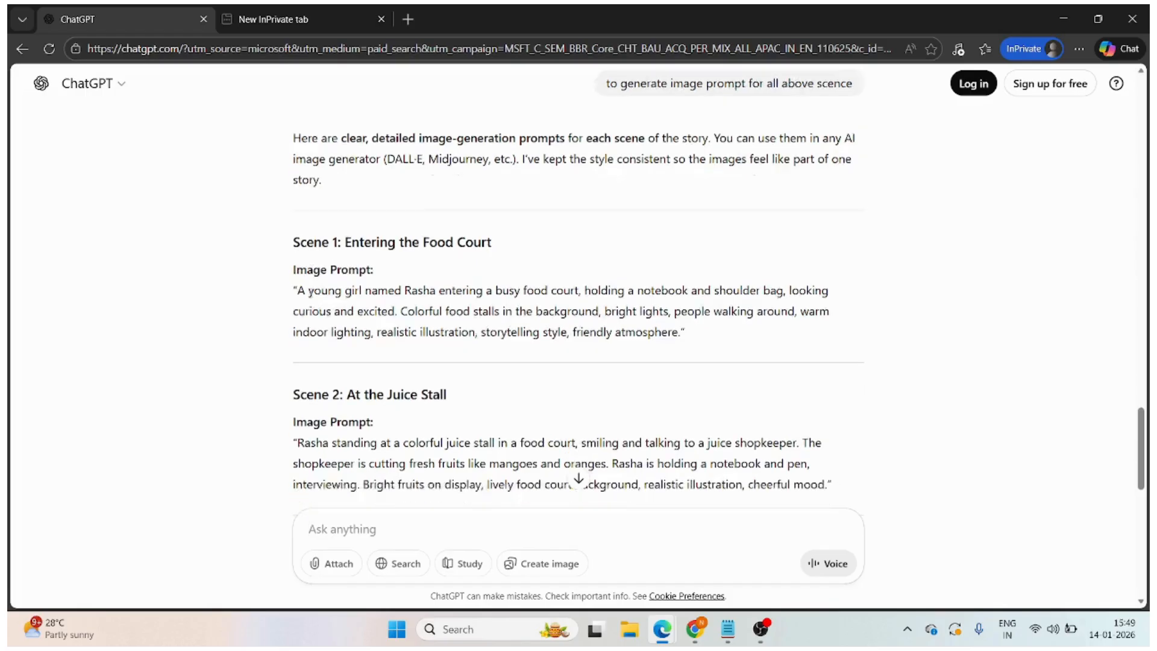
pyautogui.scroll(-1, 373, 216)
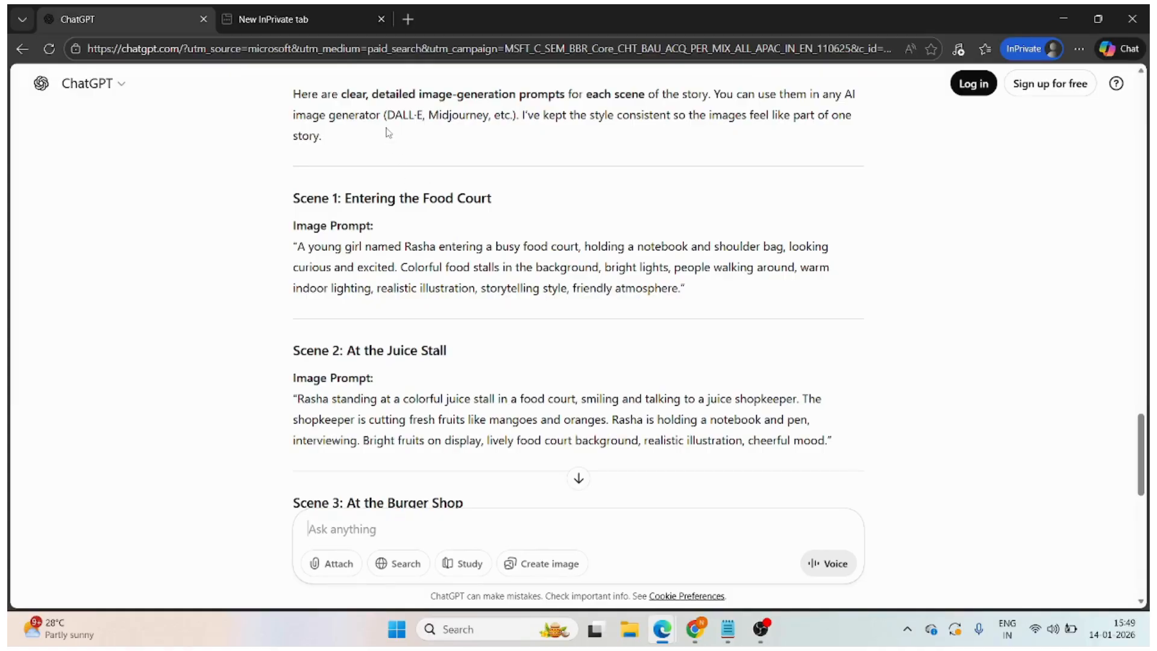
pyautogui.moveTo(299, 247); pyautogui.dragTo(650, 287)
pyautogui.click(462, 227)
pyautogui.moveTo(299, 247); pyautogui.dragTo(684, 293)
pyautogui.hotkey('ctrl', 'c')
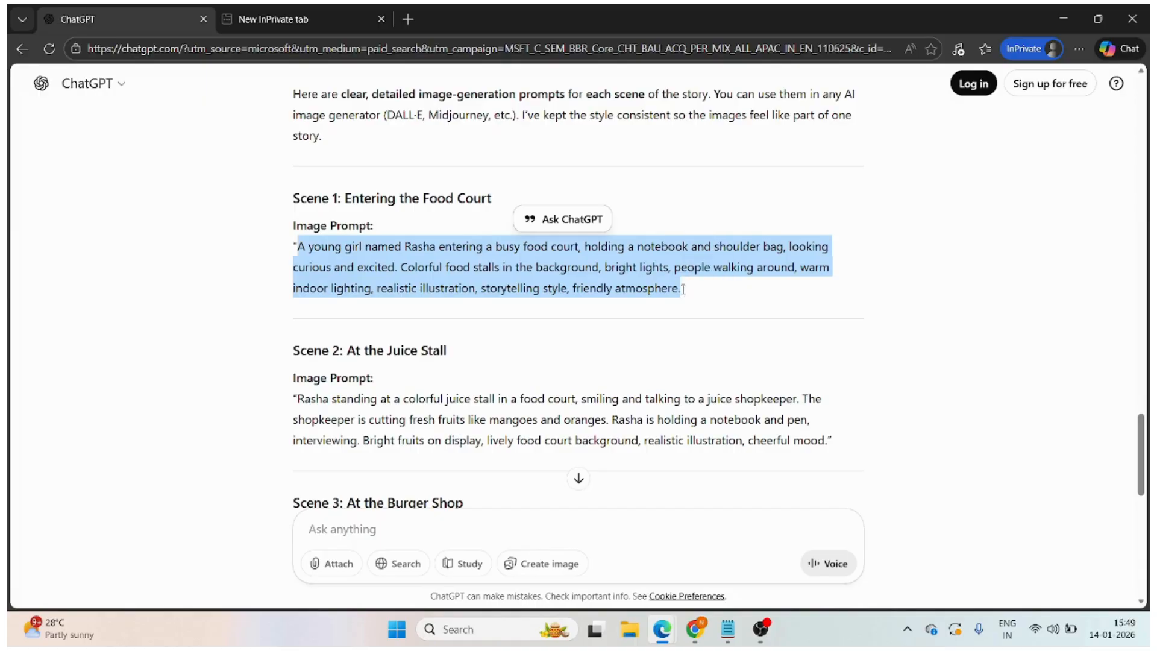
# - Search for "whisk ai" in the empty browser tab, open the labs.google Whisk result and enter the tool
pyautogui.click(292, 15)
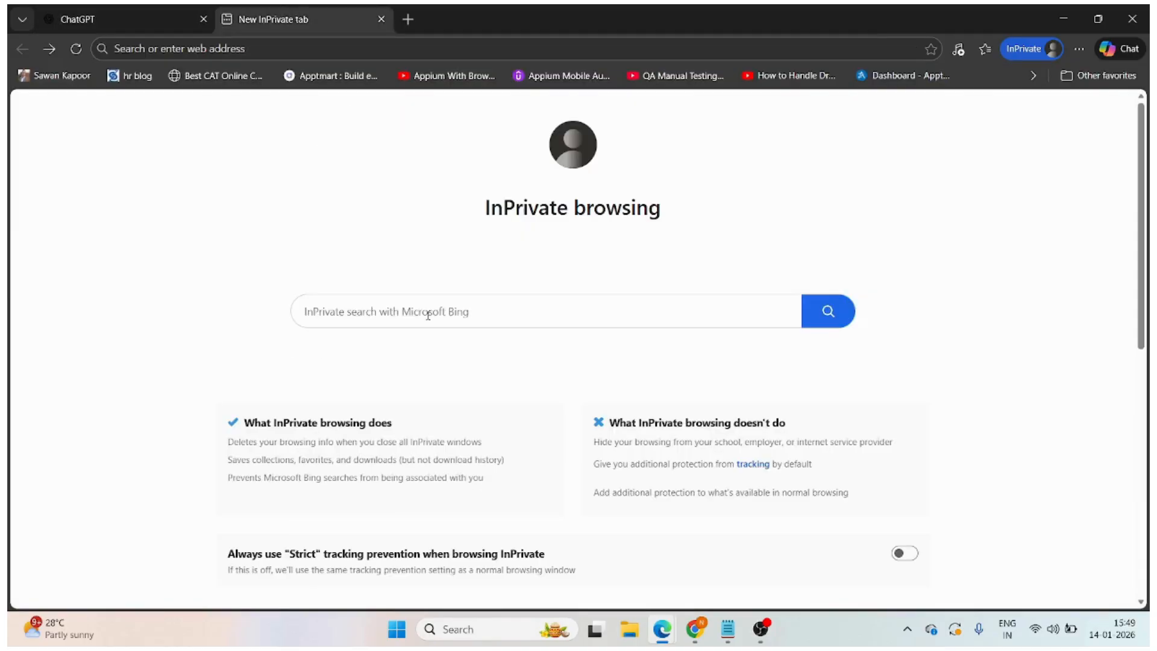
pyautogui.click(329, 317)
pyautogui.write('wh')
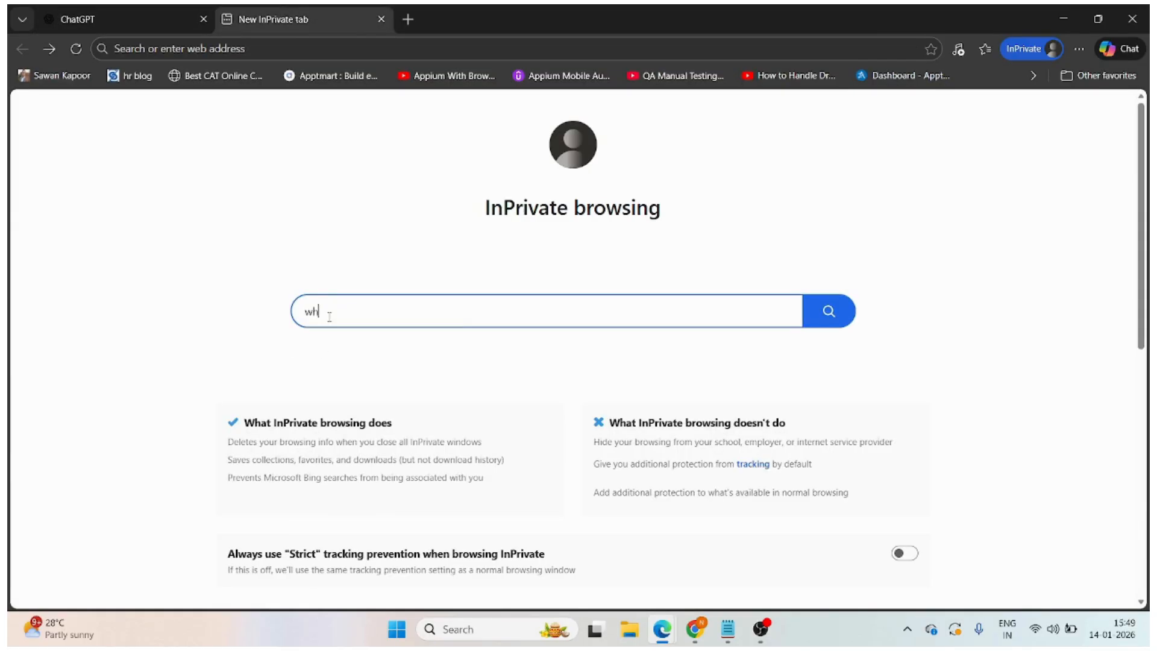
pyautogui.write('isk ai')
pyautogui.press('Return')
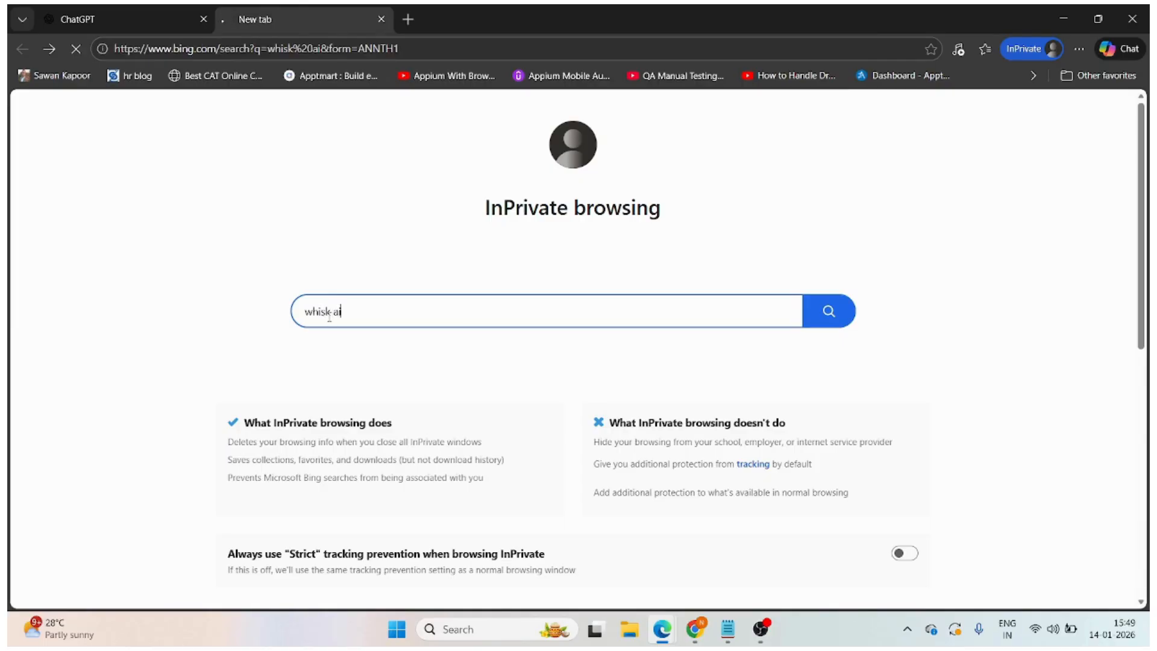
pyautogui.scroll(-5, 297, 258)
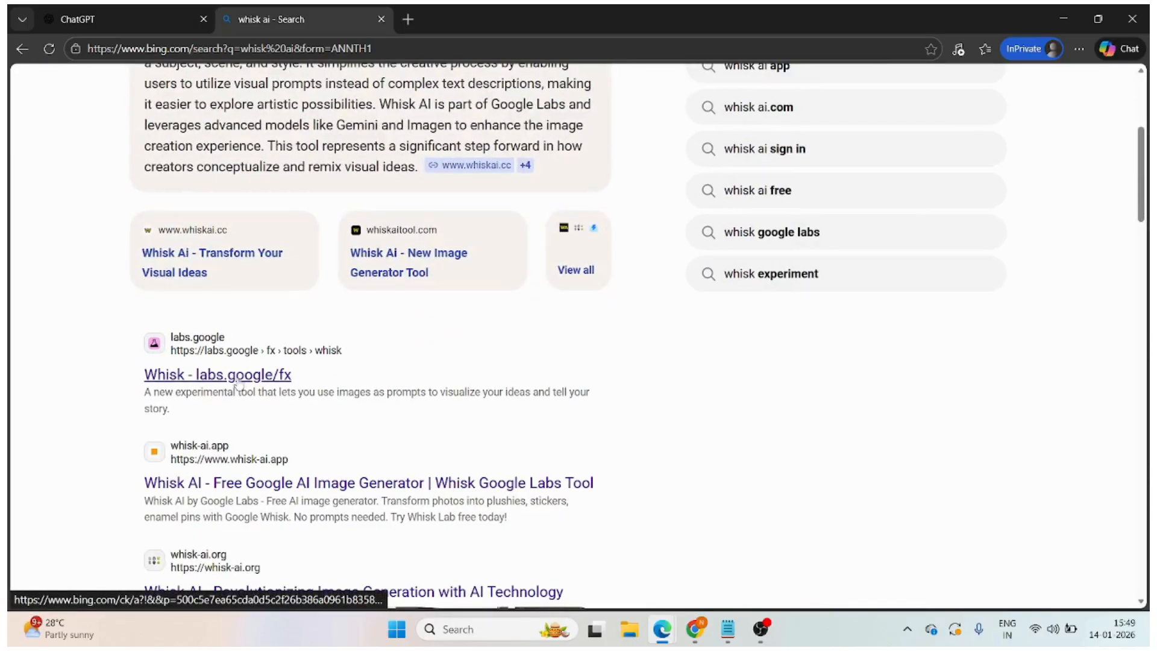
pyautogui.click(236, 379)
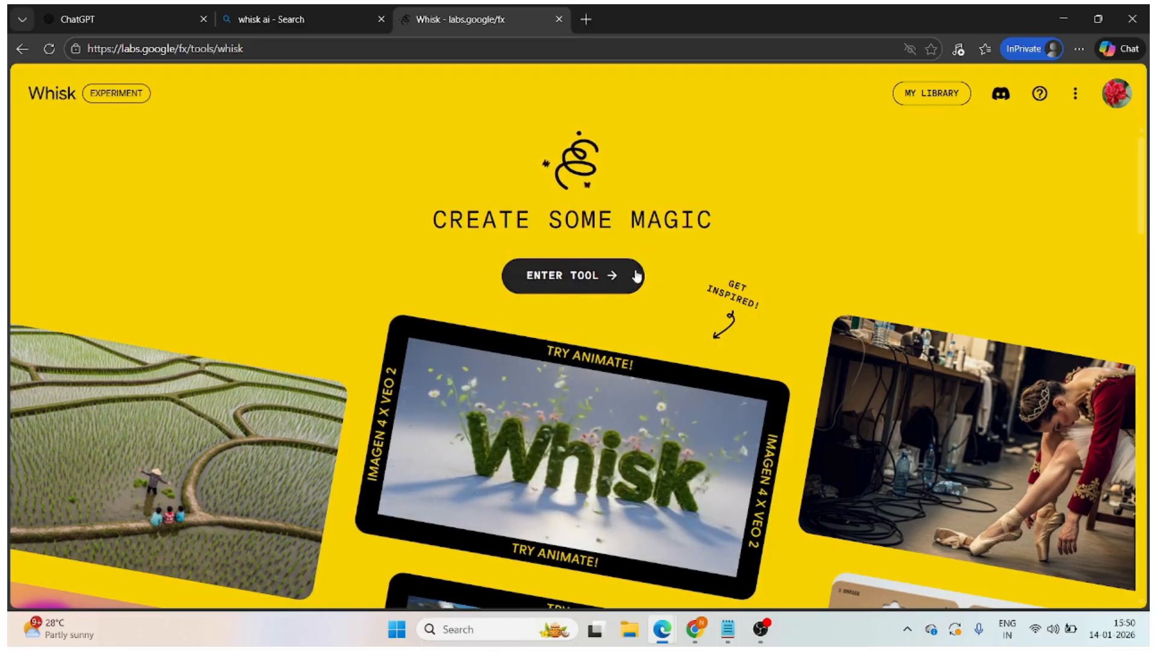
pyautogui.click(612, 283)
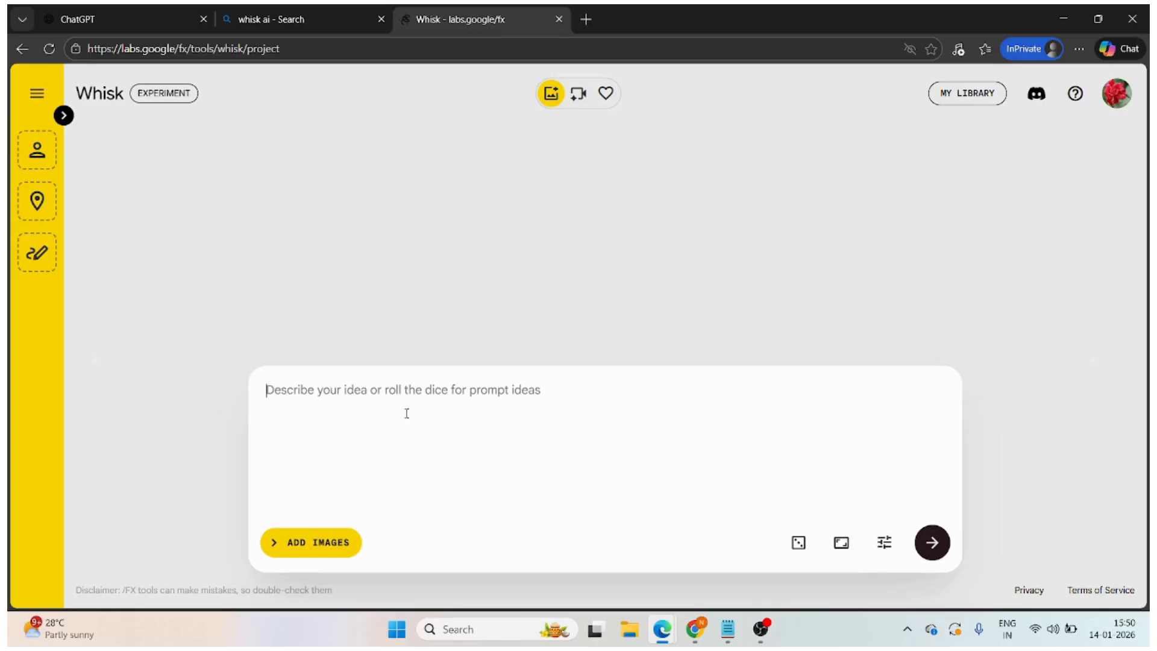
# - Paste the copied Scene 1 image prompt into Whisk's idea description and generate the images
pyautogui.click(103, 9)
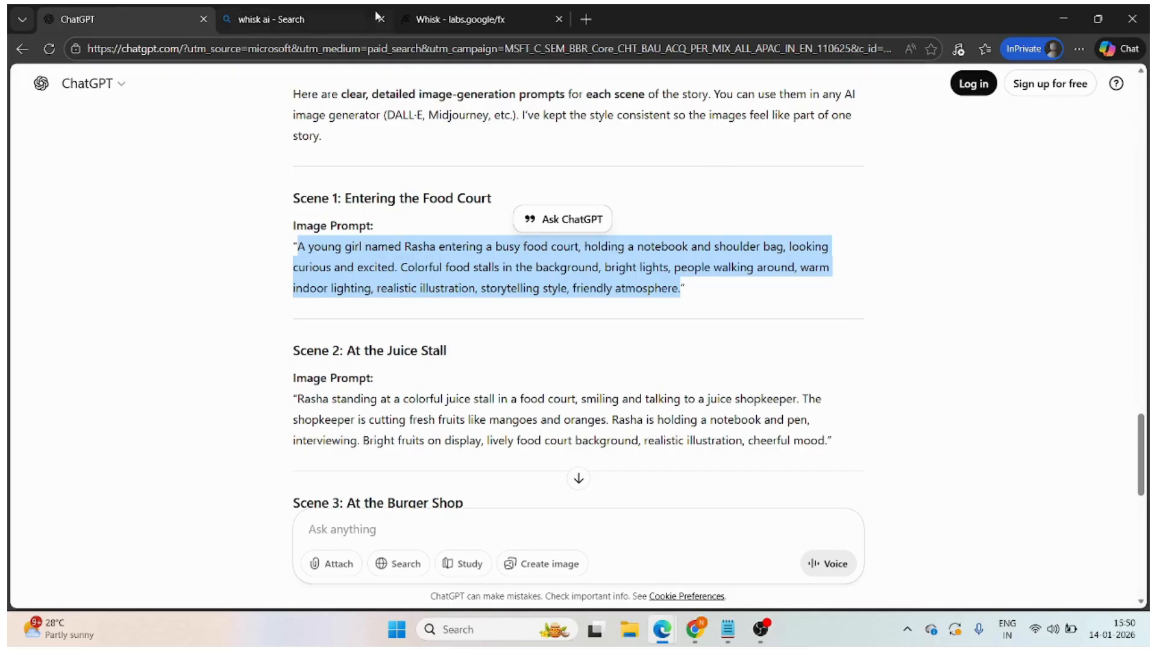
pyautogui.click(453, 9)
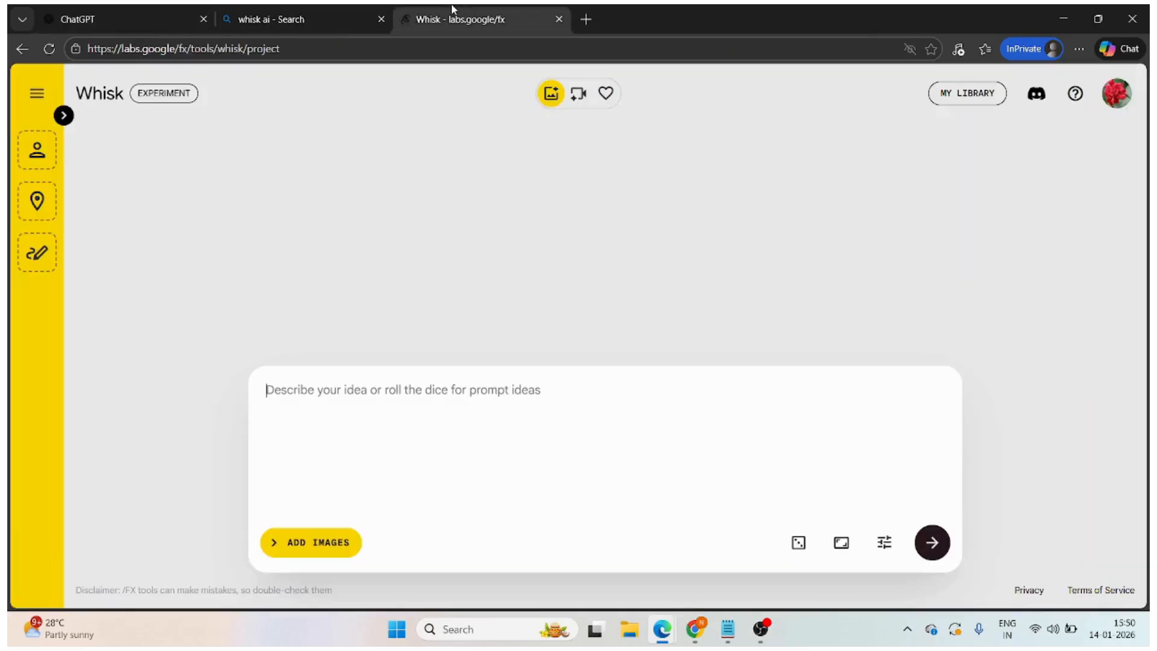
pyautogui.hotkey('ctrl', 'v')
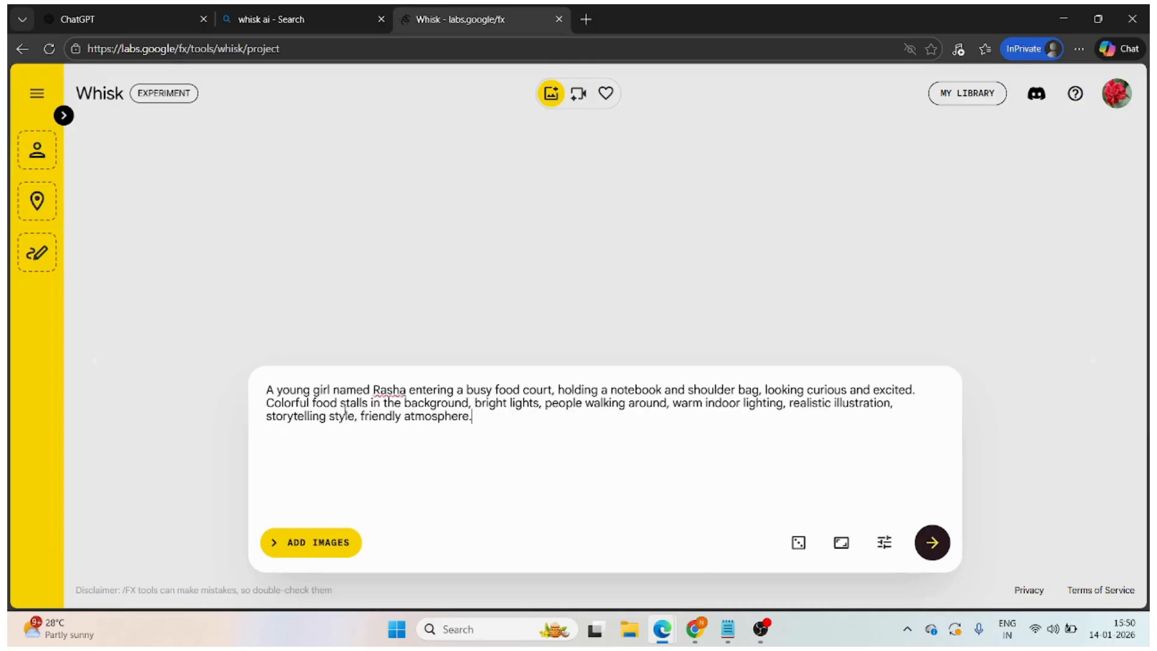
pyautogui.click(934, 542)
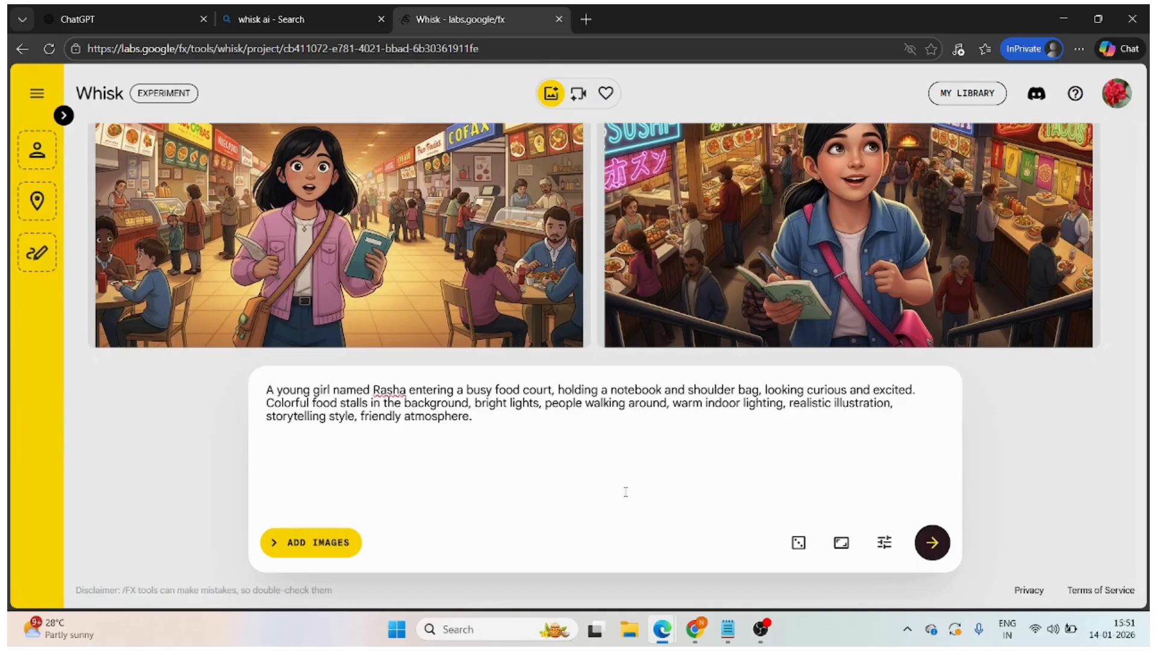
# - Edit the Whisk prompt's opening by removing "young" and adding "with 22 year" after "girl"
pyautogui.scroll(1, 626, 491)
pyautogui.scroll(-1, 626, 492)
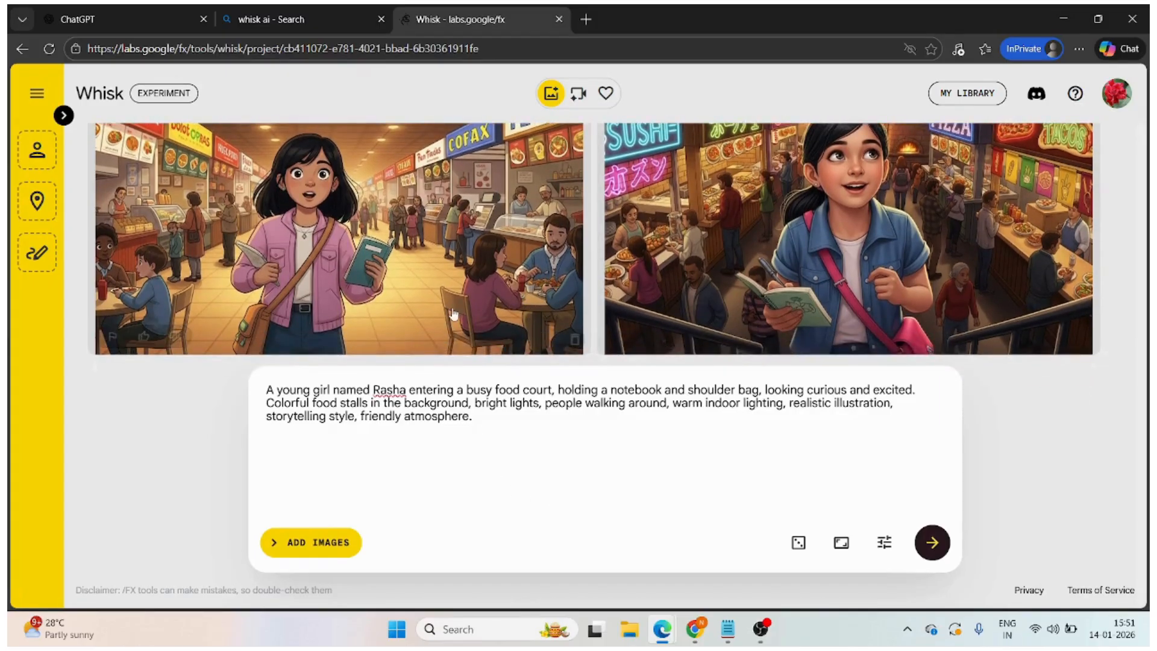
pyautogui.scroll(1, 463, 311)
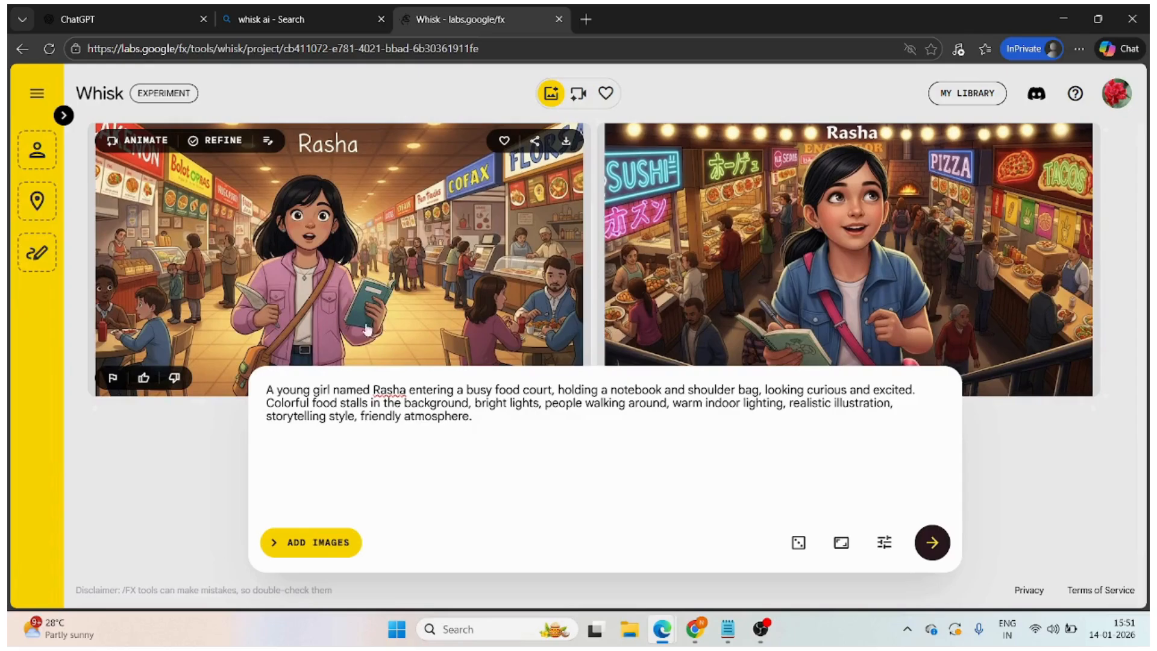
pyautogui.click(309, 389)
pyautogui.press('BackSpace')
pyautogui.press('BackSpace')
pyautogui.press('BackSpace')
pyautogui.press('BackSpace')
pyautogui.press('BackSpace')
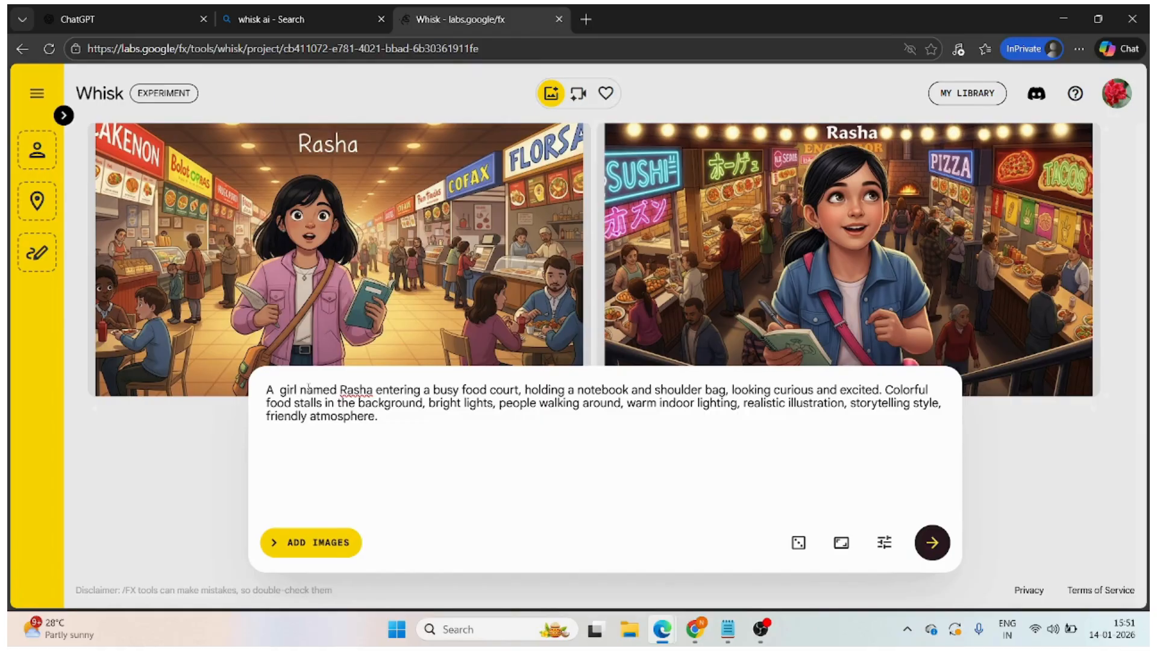
pyautogui.write('wit')
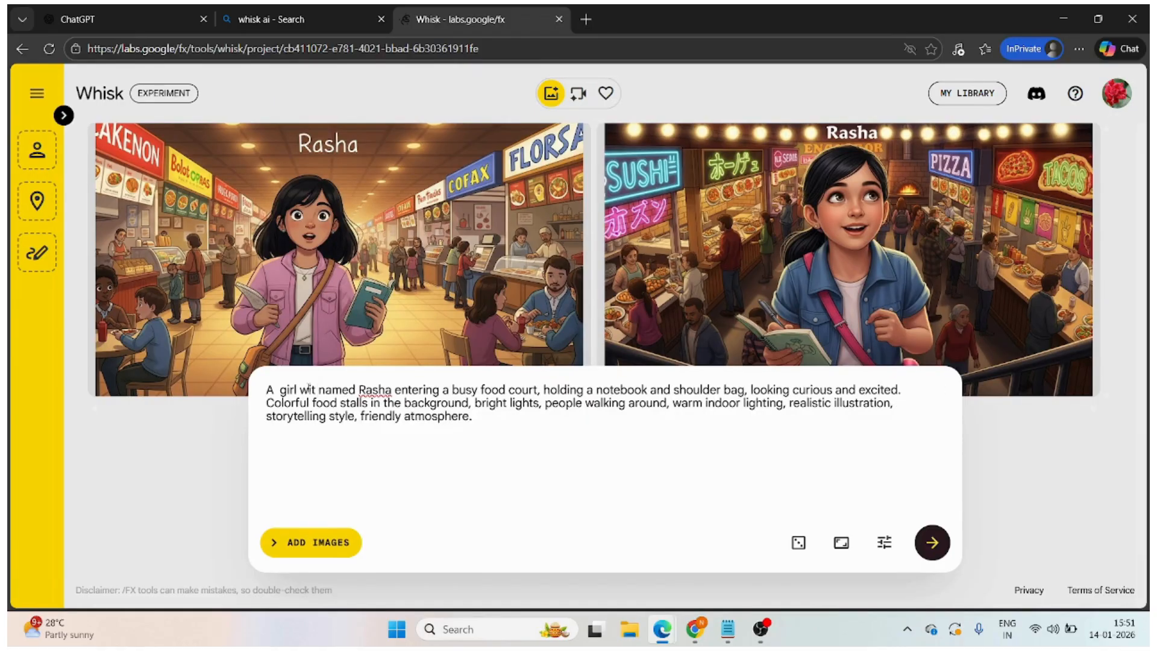
pyautogui.press('BackSpace')
pyautogui.write('h 22 y')
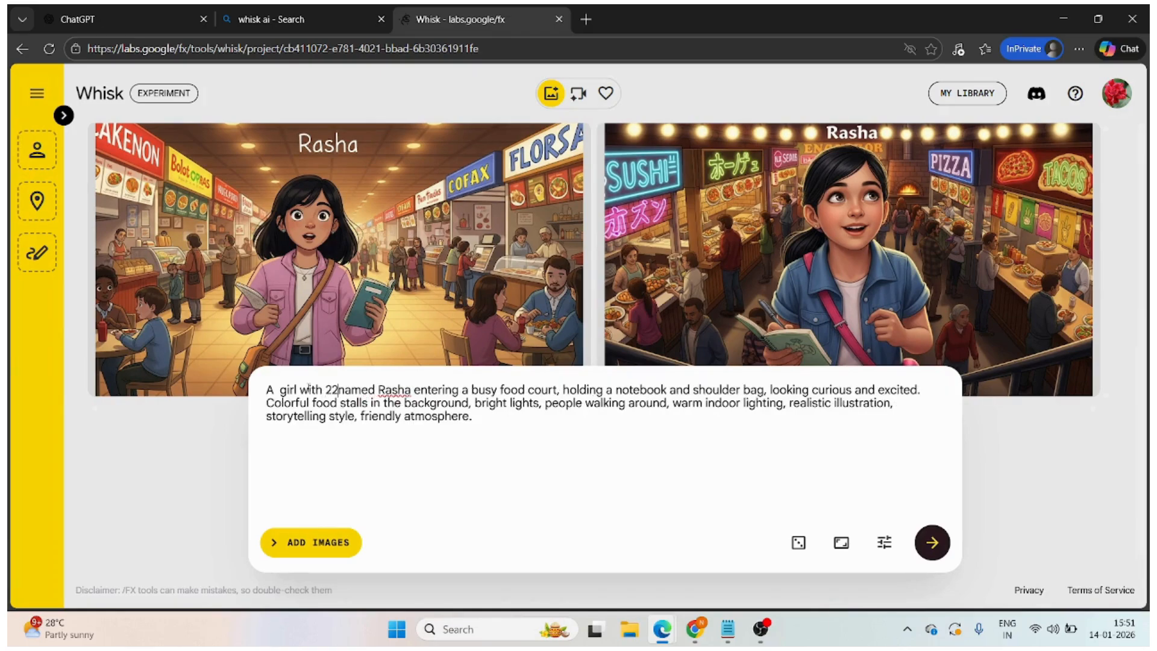
pyautogui.write('ear')
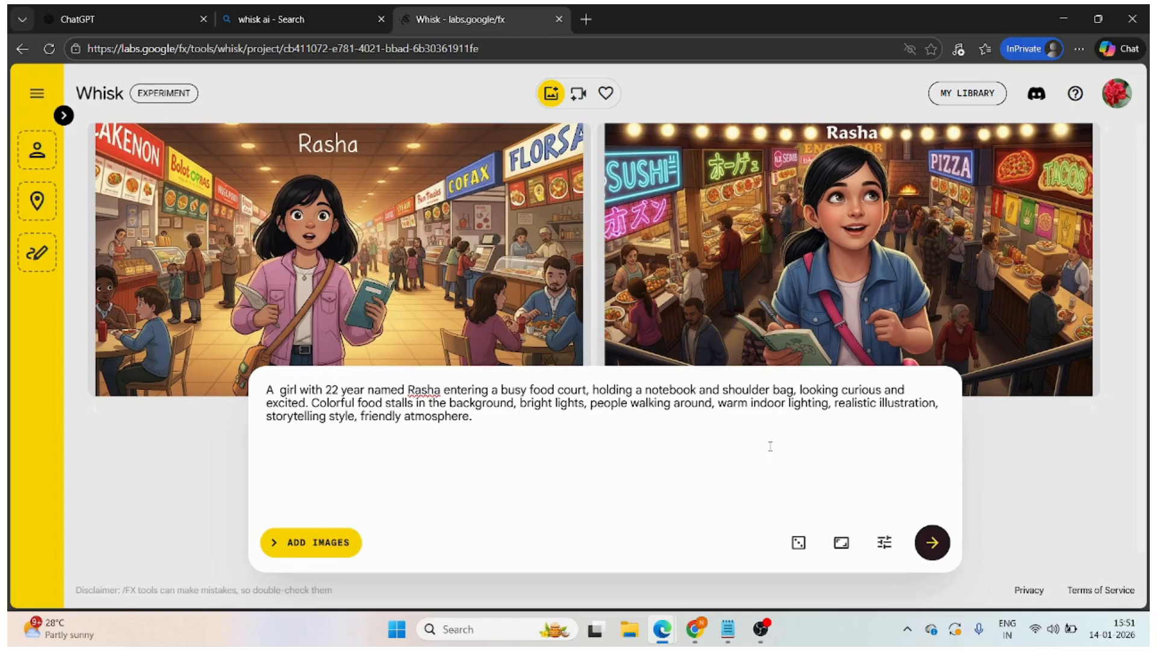
# - Generate images from the edited Scene 1 prompt and review the new pair of results
pyautogui.moveTo(477, 326)
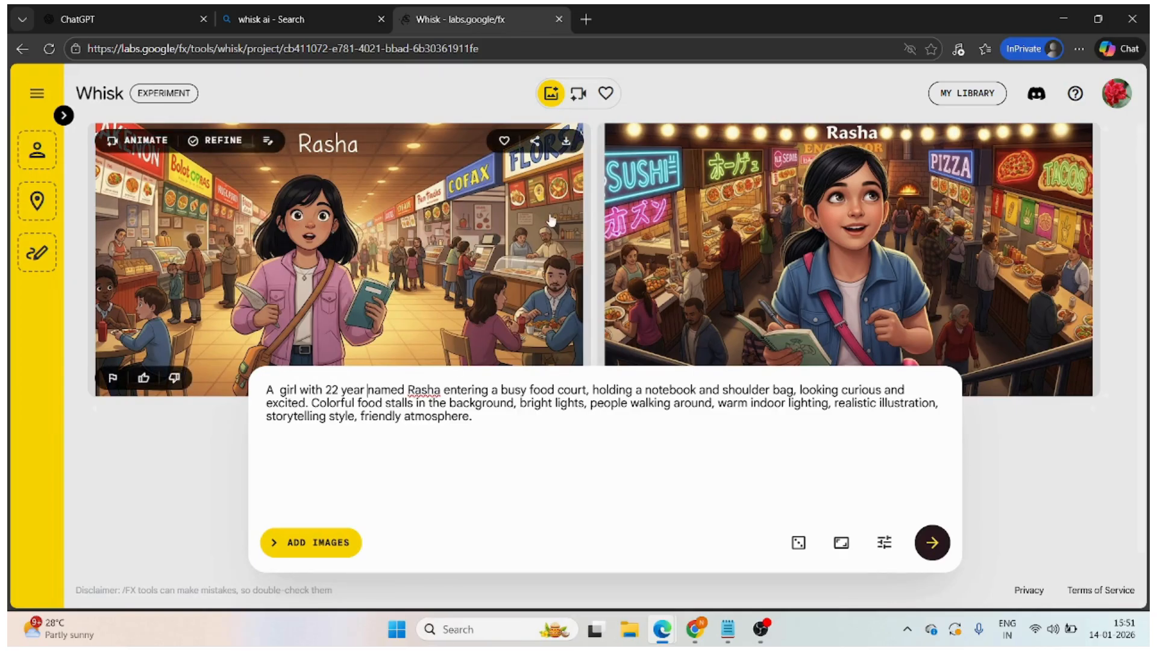
pyautogui.click(933, 545)
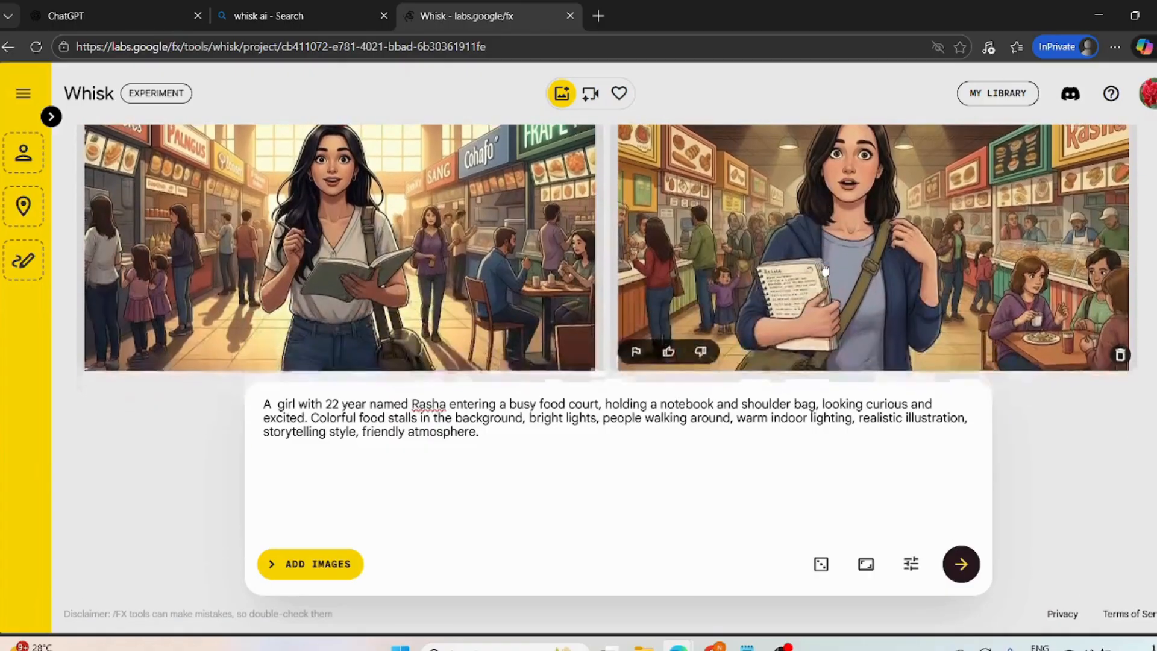
pyautogui.scroll(1, 673, 289)
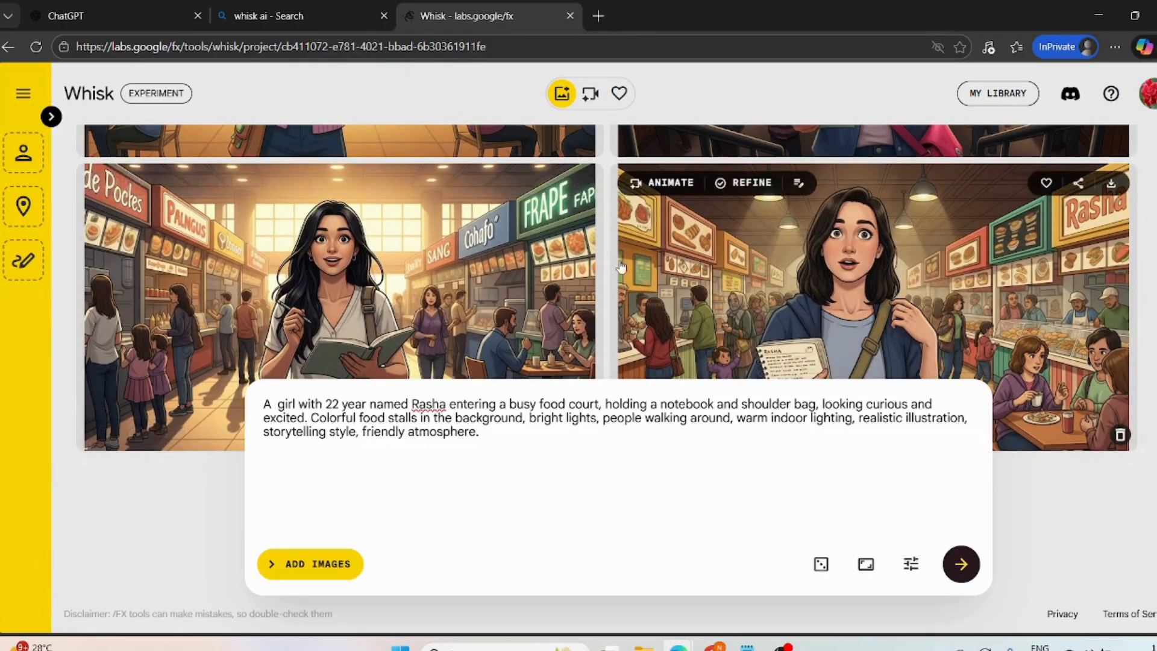
pyautogui.scroll(-1, 538, 270)
pyautogui.scroll(1, 538, 271)
# - Download the generated image of the girl in the blue jacket with a green shoulder bag, and dismiss the downloads list
pyautogui.click(1112, 187)
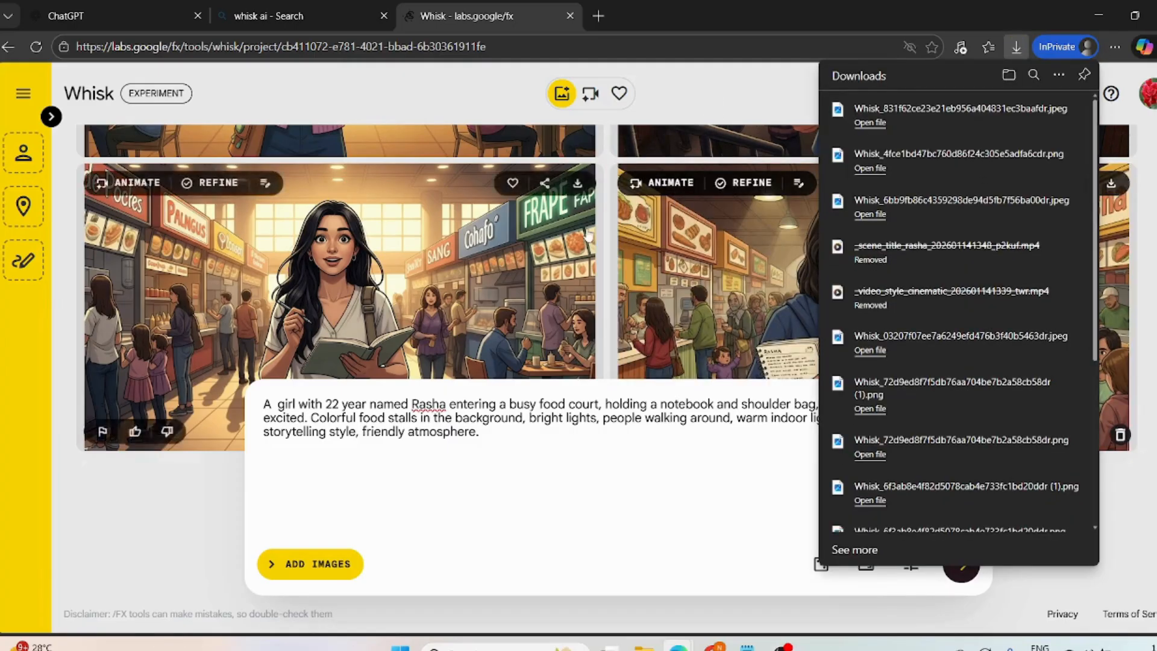
pyautogui.scroll(4, 587, 235)
pyautogui.scroll(-4, 587, 235)
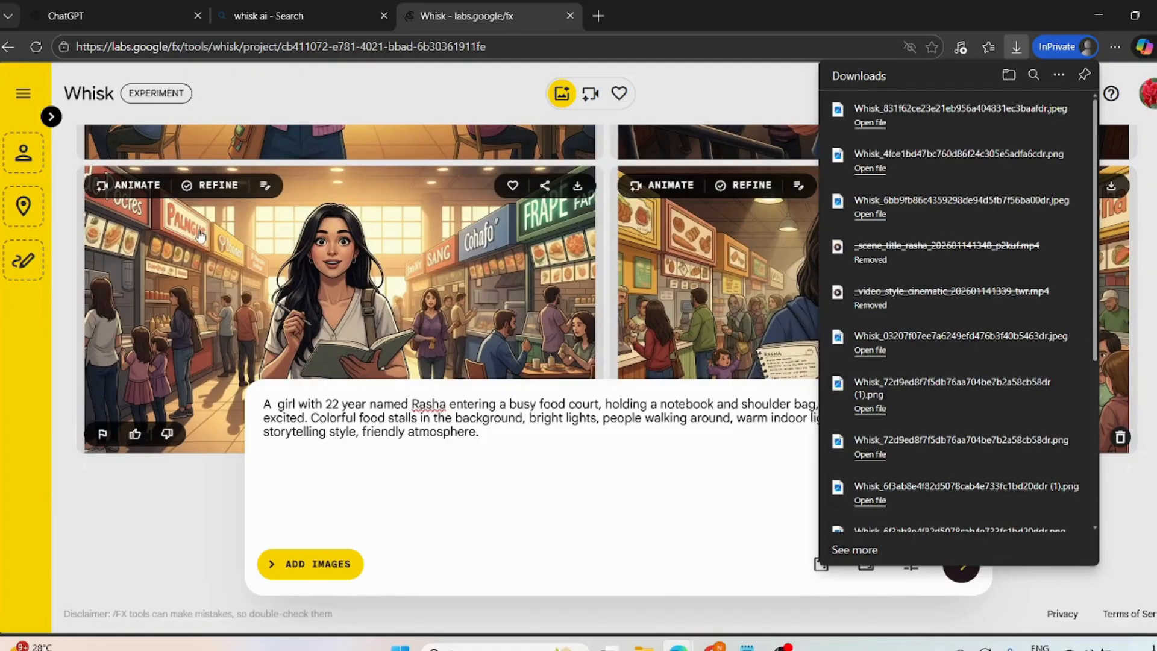
pyautogui.click(158, 487)
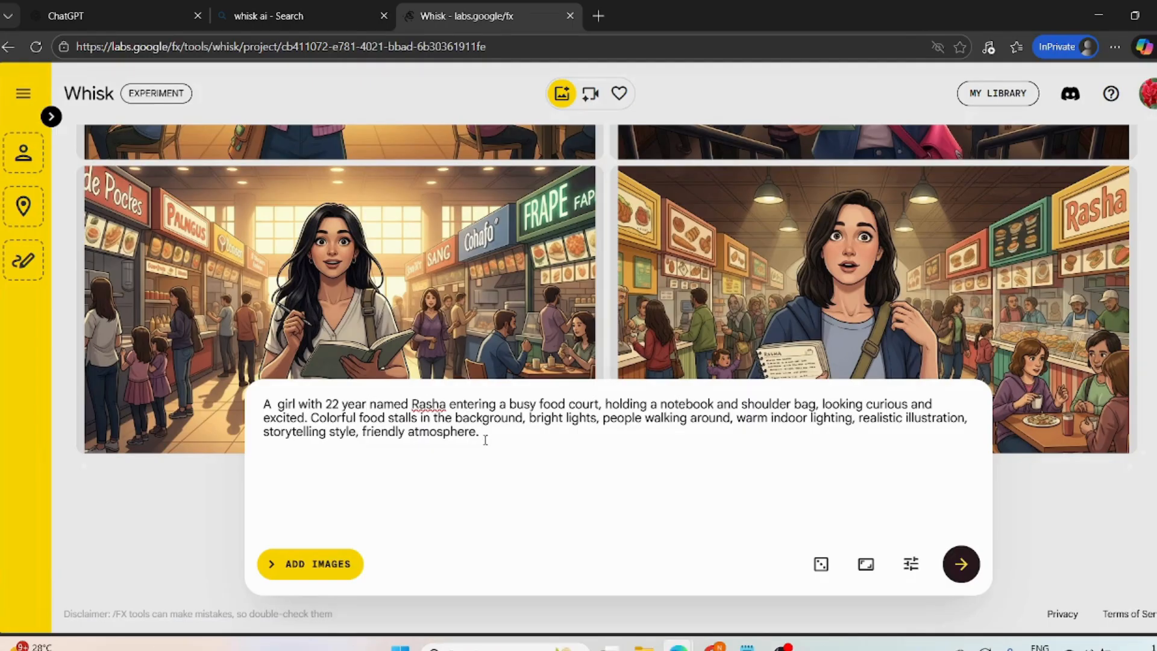
# - Append "more realistuic images" to the end of the prompt and generate the images again
pyautogui.write('e realistuic images')
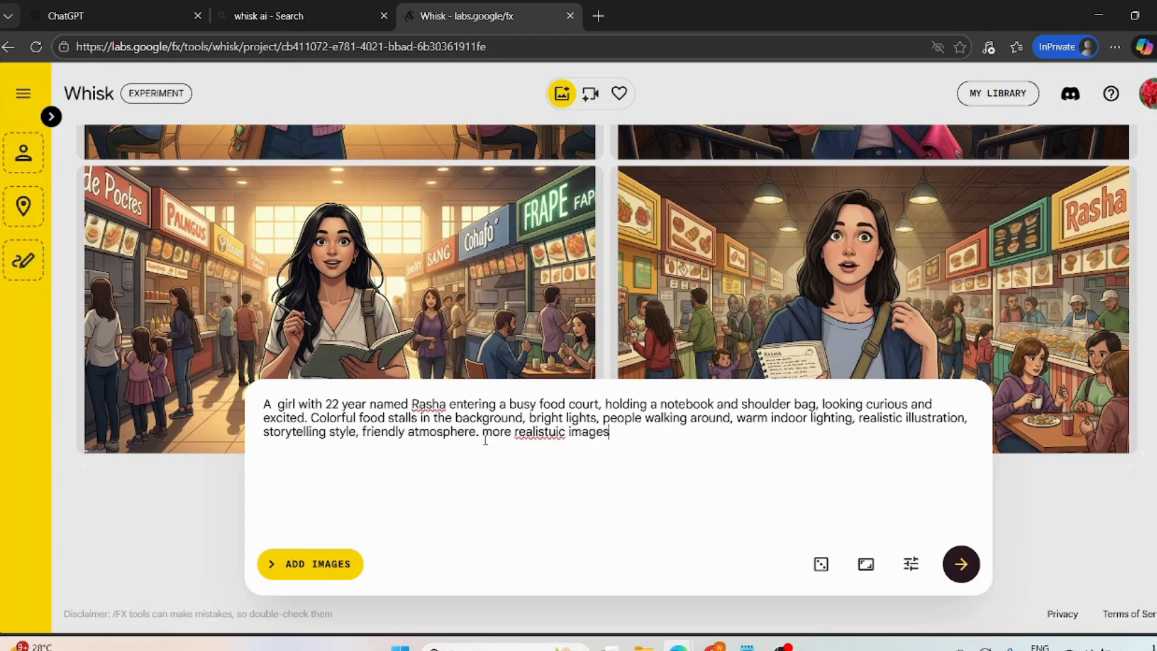
pyautogui.press('Return')
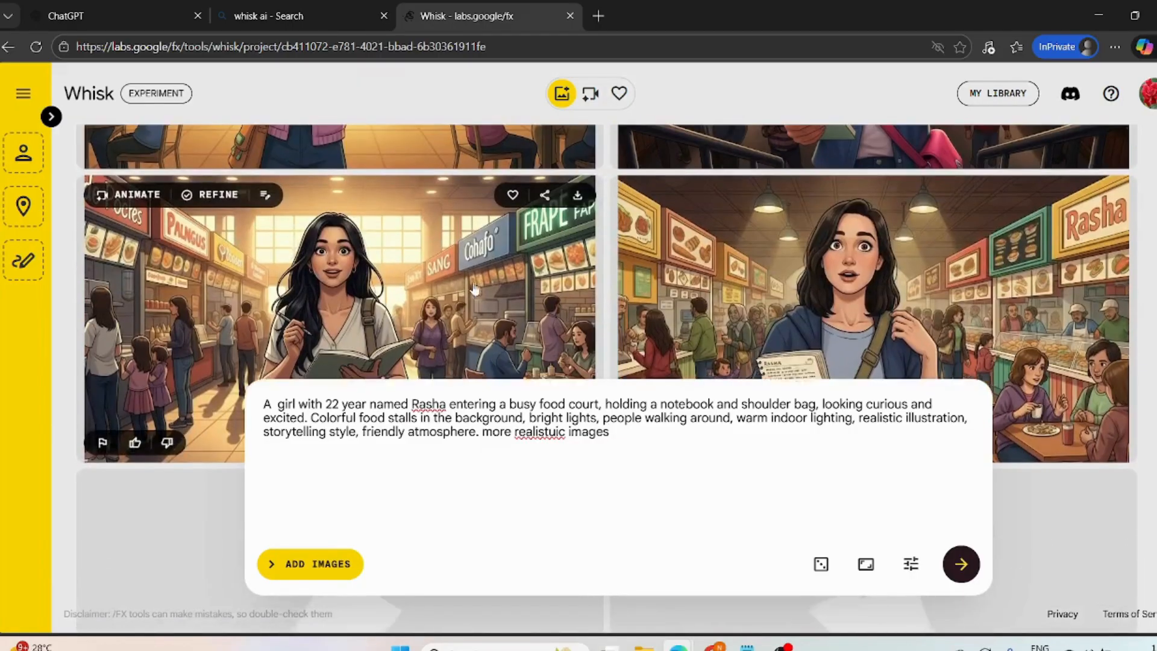
# - Switch to ChatGPT and copy the image prompt text of "Scene 4: At the Sweet Shop", without its quotation marks
pyautogui.click(147, 8)
pyautogui.scroll(-2, 370, 309)
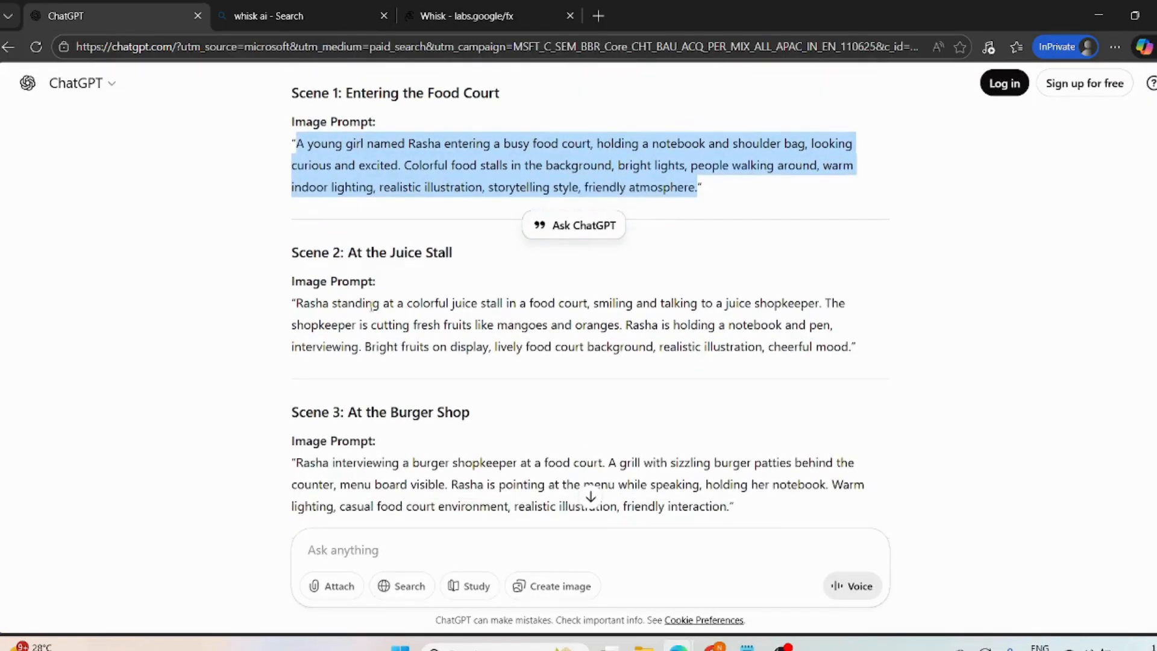
pyautogui.scroll(-4, 370, 304)
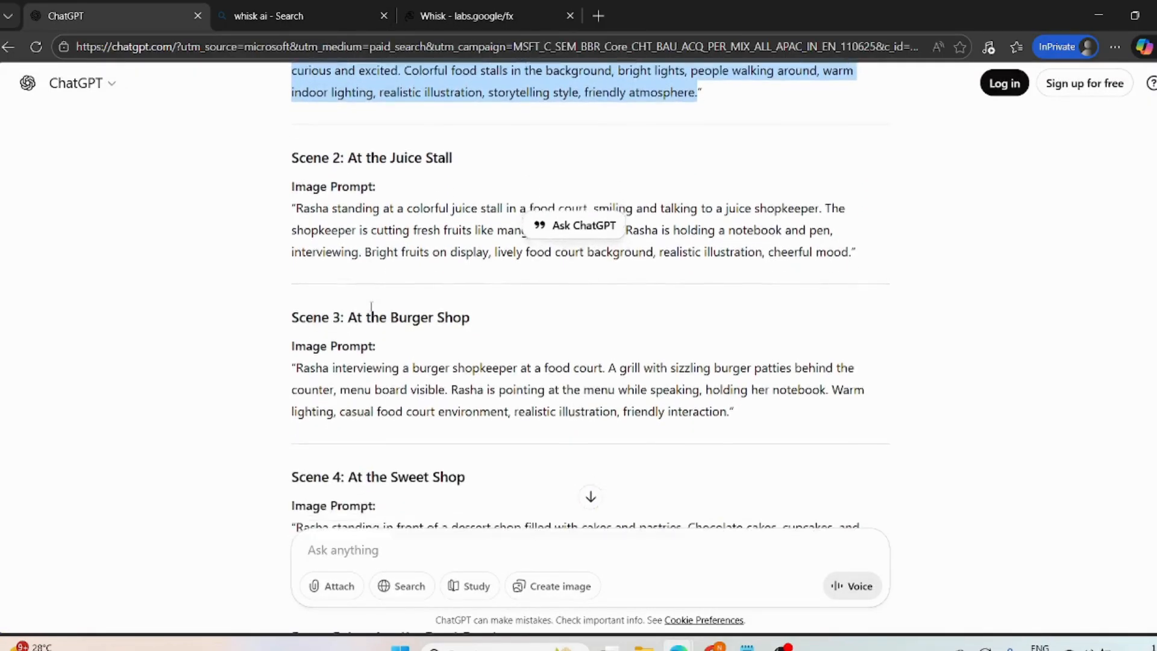
pyautogui.scroll(-1, 372, 311)
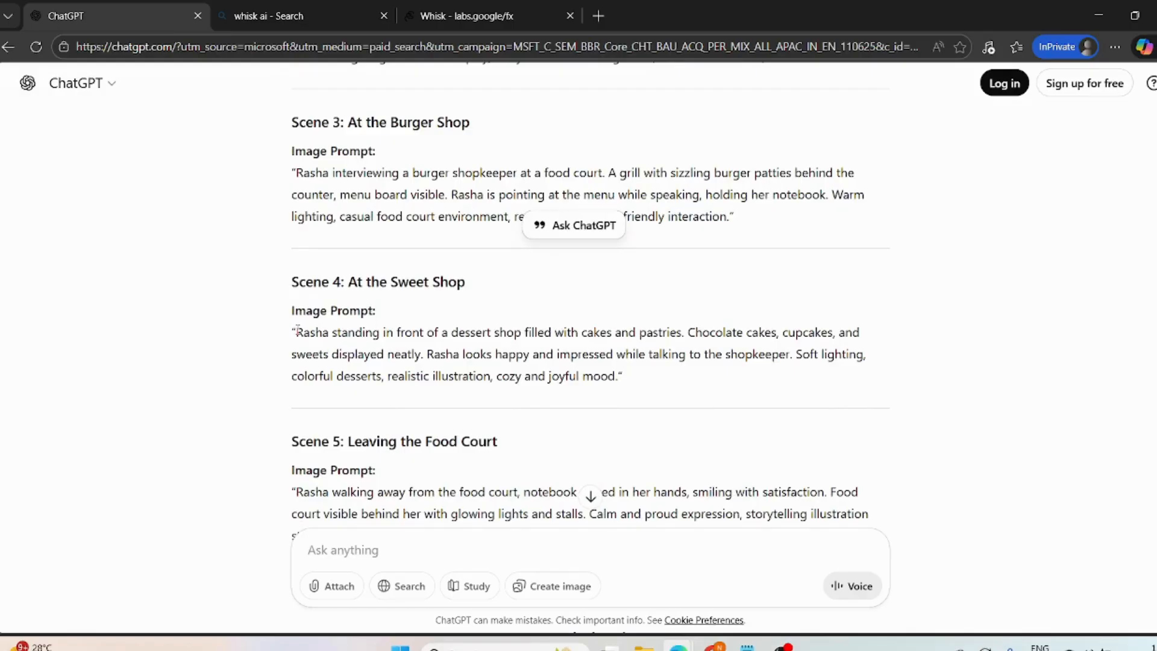
pyautogui.moveTo(297, 329); pyautogui.dragTo(615, 376)
pyautogui.hotkey('ctrl', 'c')
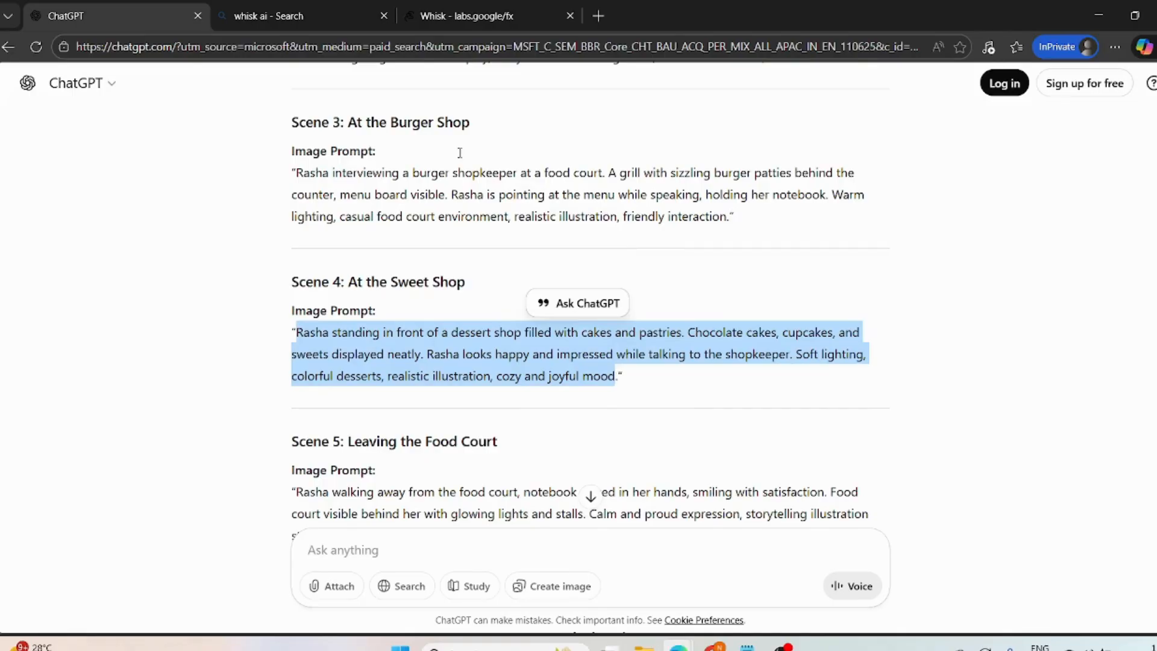
# - Return to Whisk, moving it next to ChatGPT, and compare the newly generated food court images with the earlier ones
pyautogui.moveTo(432, 8); pyautogui.dragTo(277, 8)
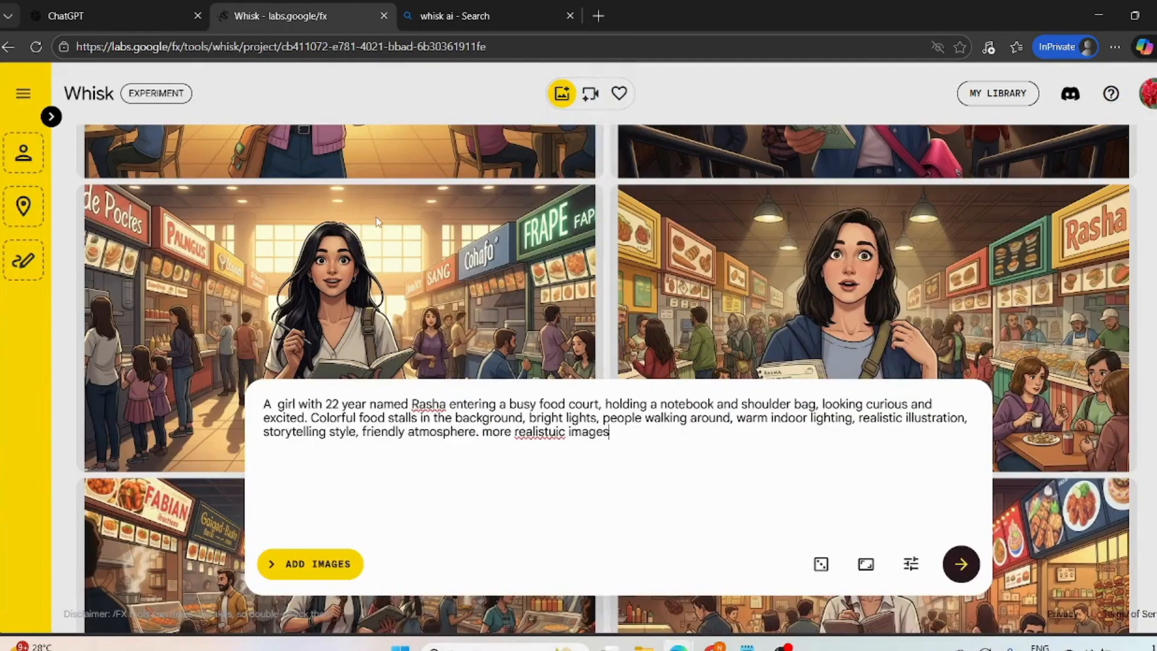
pyautogui.scroll(-5, 312, 310)
pyautogui.scroll(-5, 312, 310)
pyautogui.scroll(-3, 312, 312)
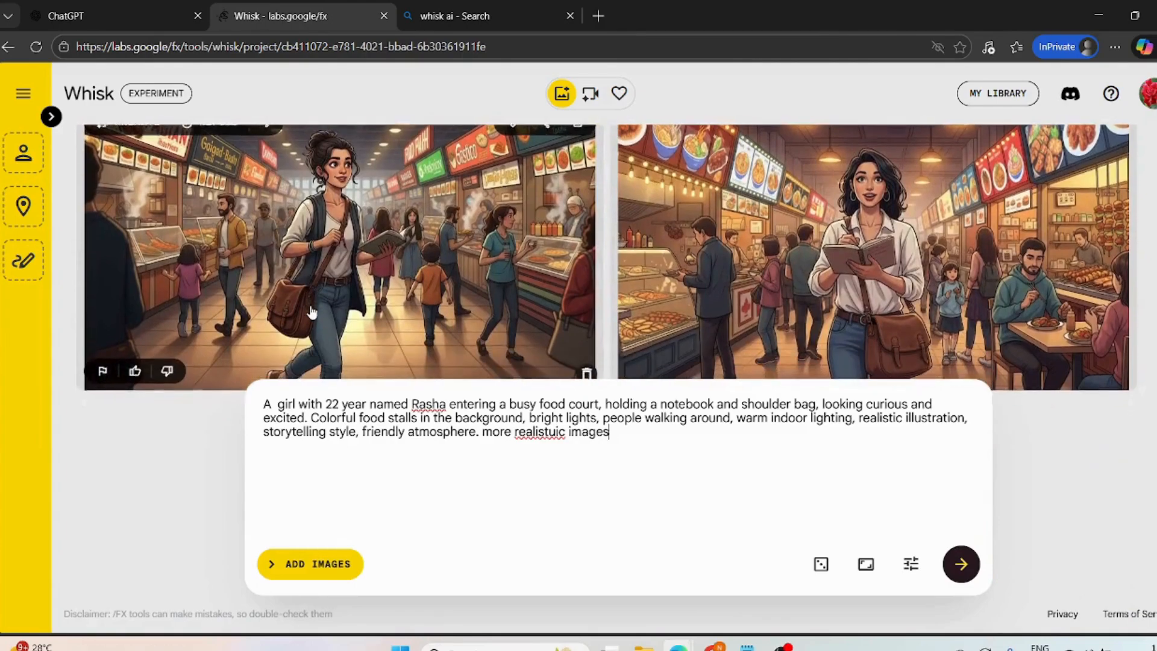
pyautogui.scroll(-10, 311, 312)
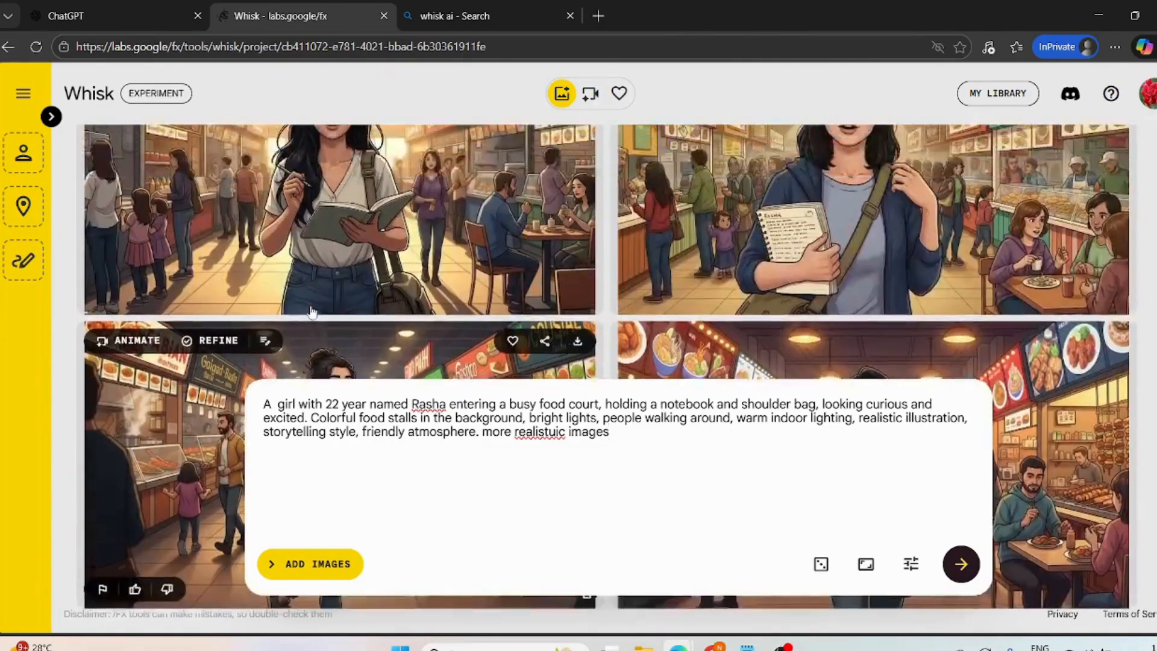
pyautogui.scroll(-4, 312, 312)
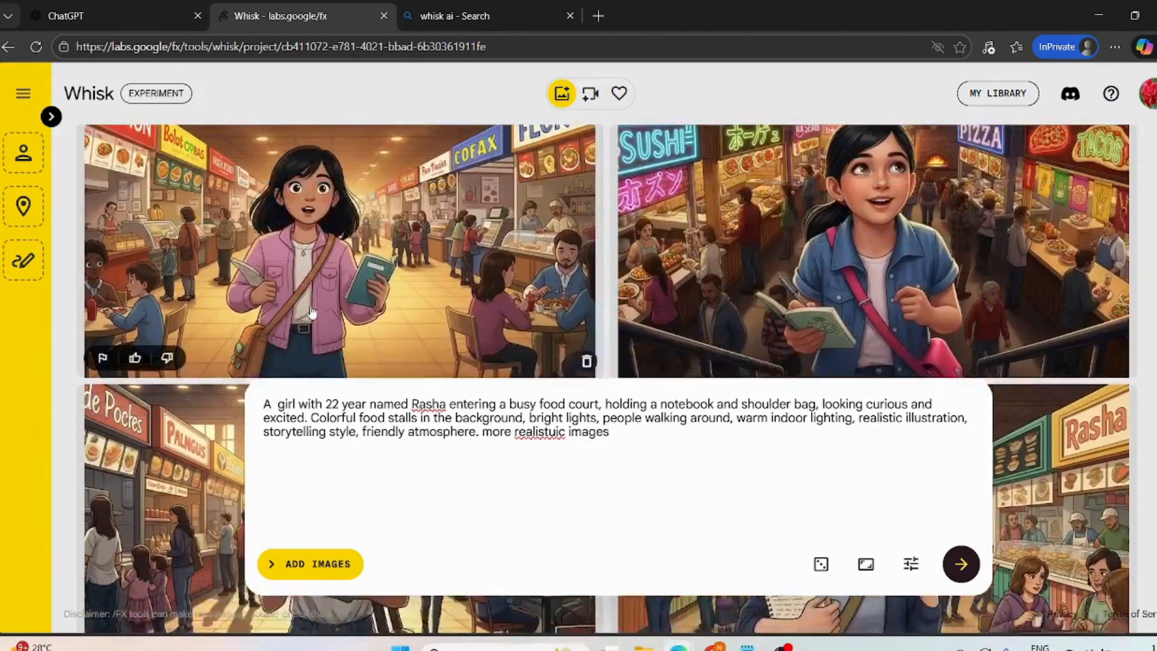
pyautogui.scroll(-1, 312, 312)
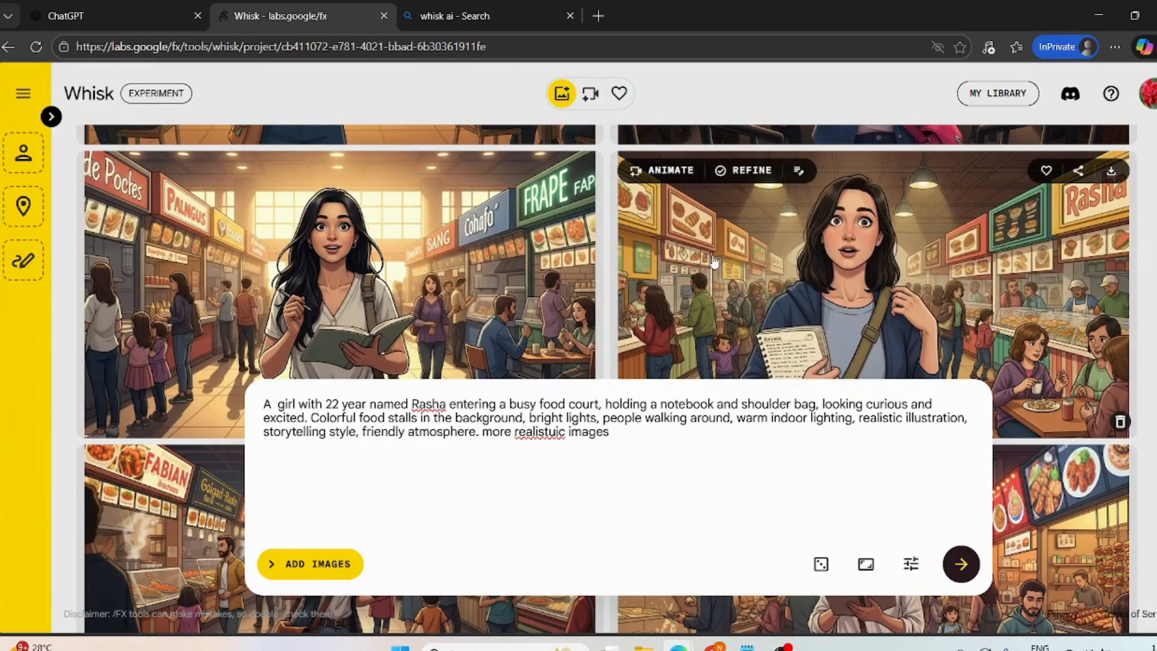
# - Correct the misspelled word "realistuic" in the prompt to "realistic"
pyautogui.doubleClick(540, 433)
pyautogui.rightClick(539, 433)
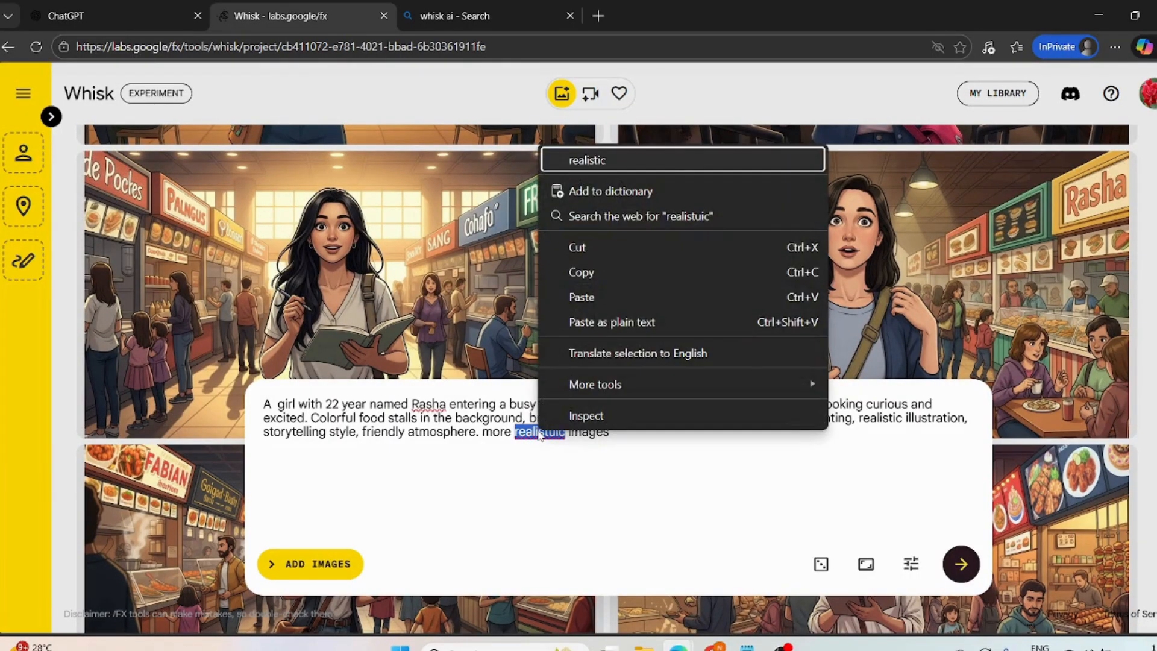
pyautogui.click(581, 160)
# - Show Whisk's image inputs and add the image of the girl in the blue jacket as the subject
pyautogui.moveTo(761, 248)
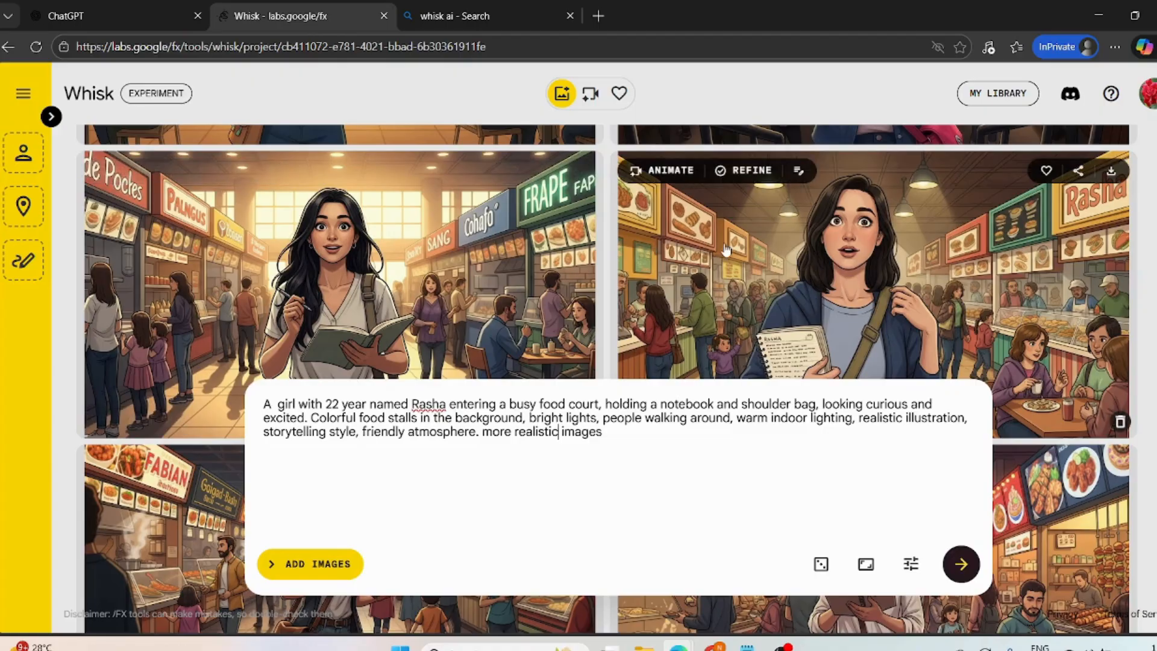
pyautogui.click(306, 573)
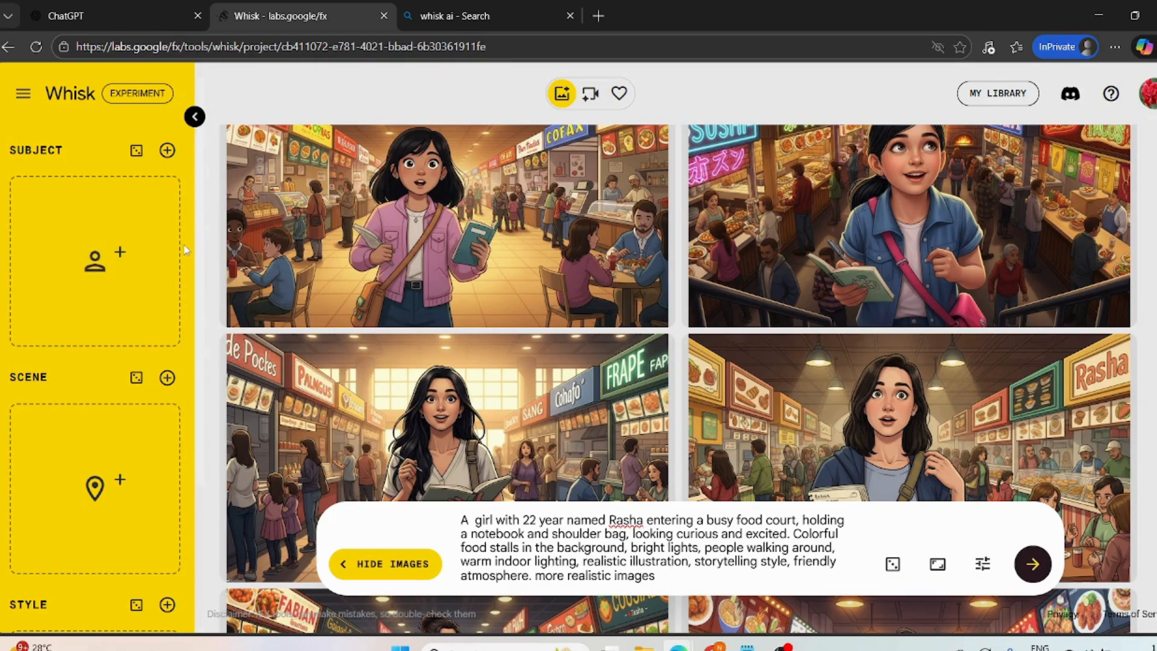
pyautogui.moveTo(826, 447)
pyautogui.moveTo(786, 420); pyautogui.dragTo(87, 254)
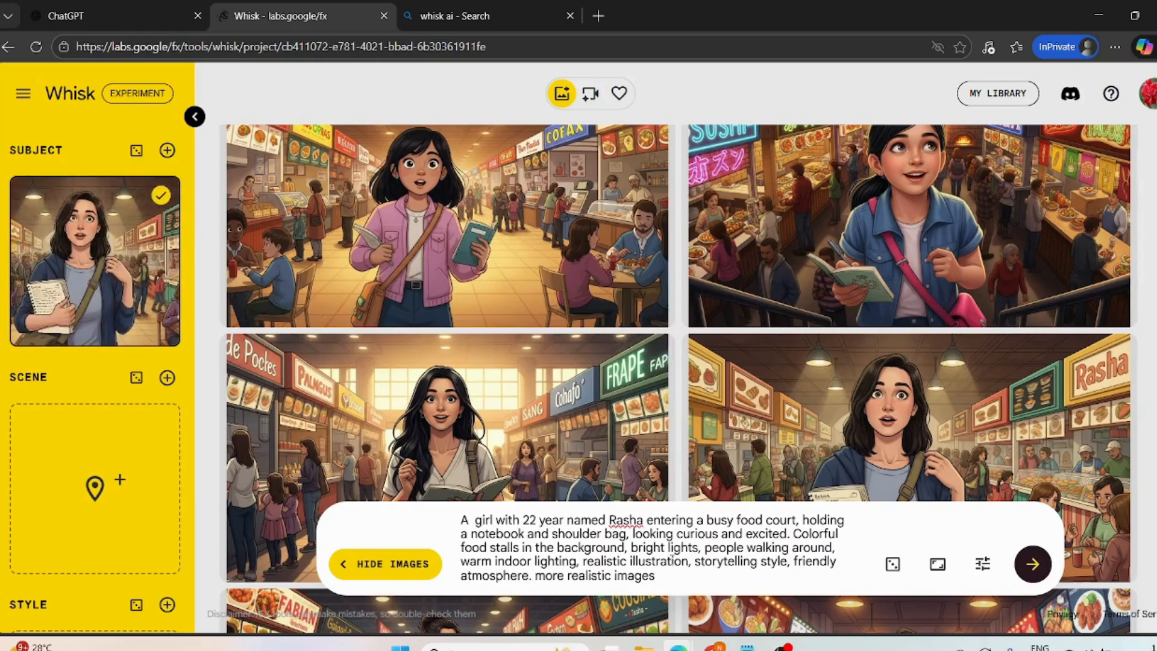
# - Clear the Scene 1 text from Whisk's prompt and paste in the copied Scene 4 dessert shop prompt
pyautogui.moveTo(662, 575); pyautogui.dragTo(453, 523)
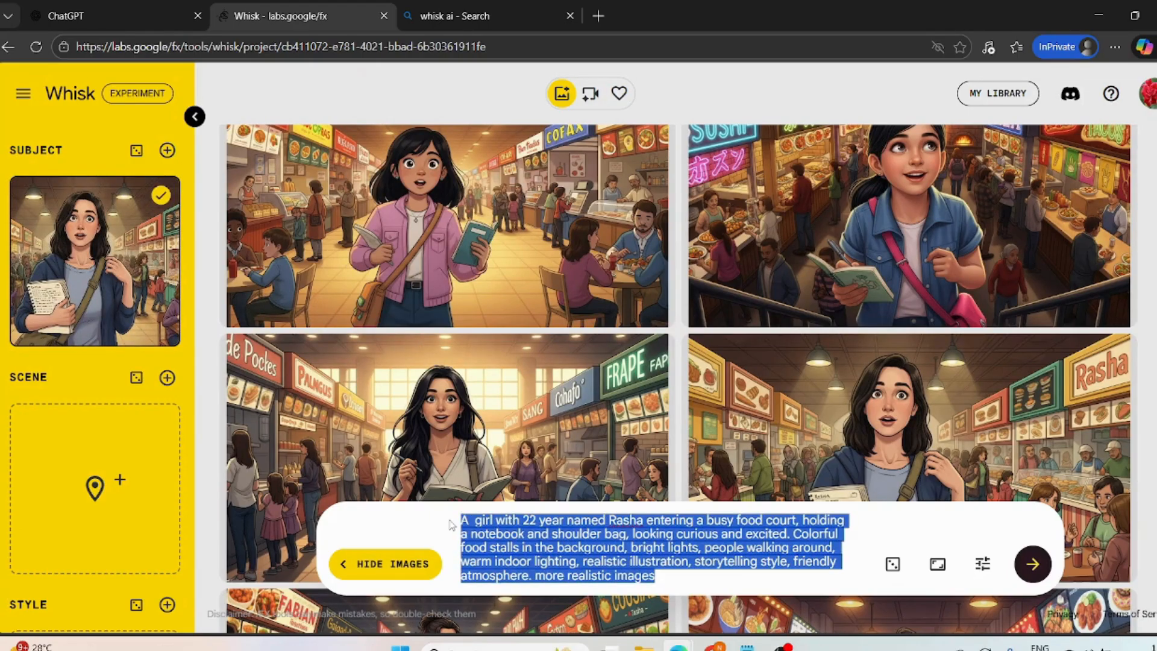
pyautogui.press('BackSpace')
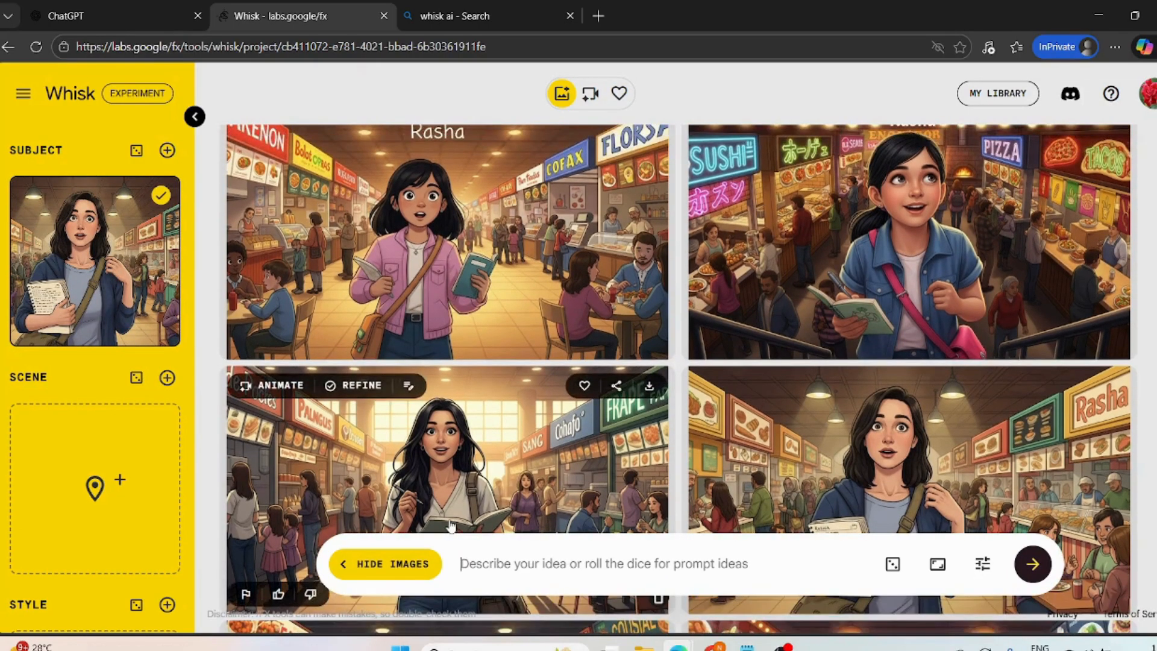
pyautogui.click(107, 3)
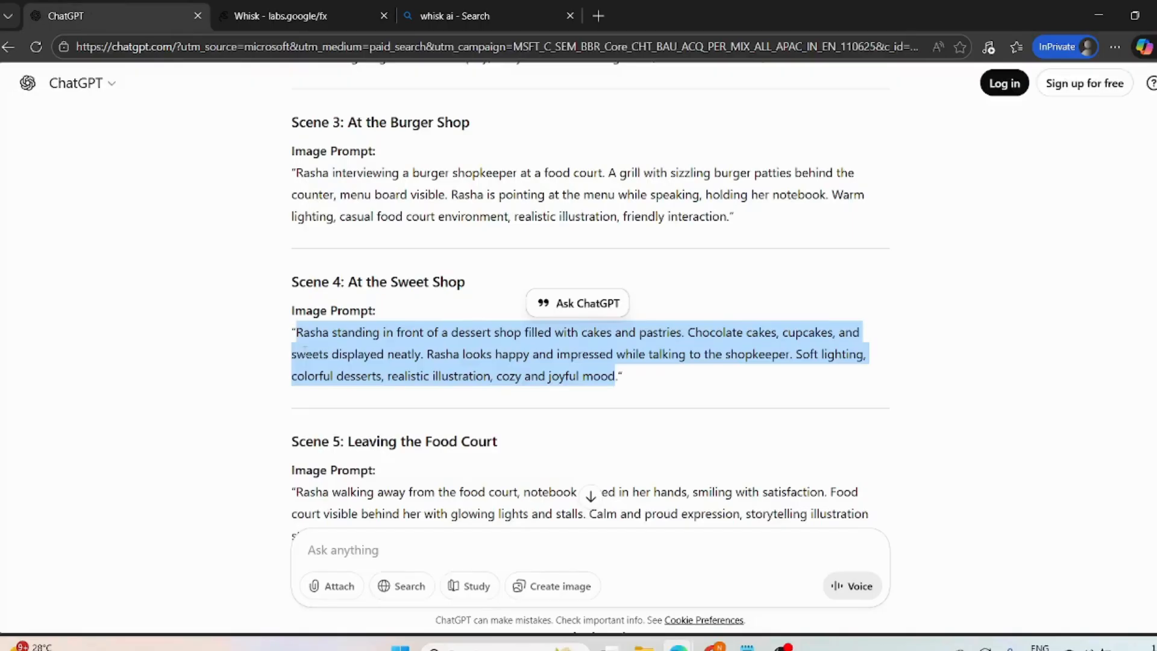
pyautogui.click(287, 18)
pyautogui.click(430, 2)
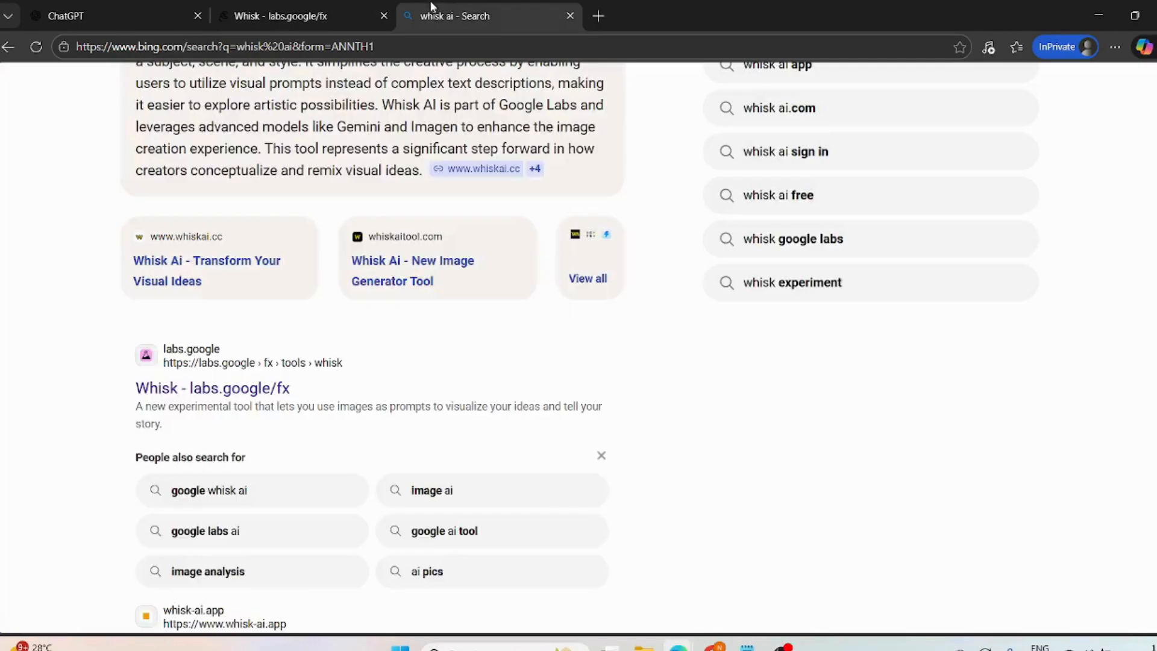
pyautogui.click(303, 7)
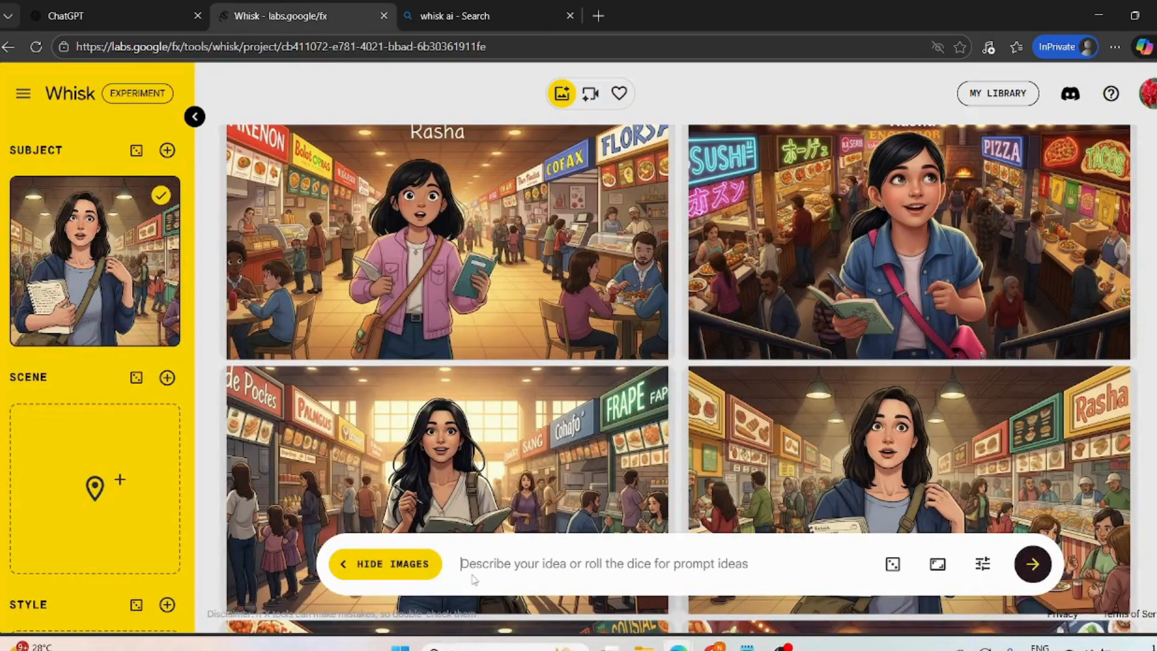
pyautogui.hotkey('ctrl', 'v')
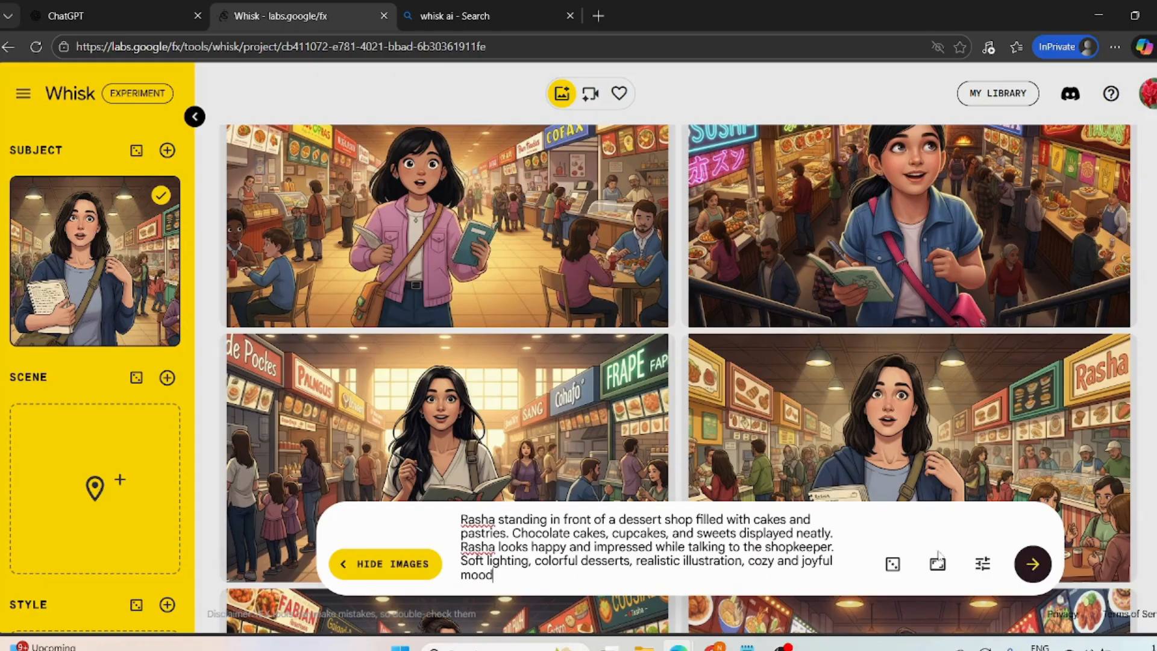
# - Generate the dessert shop images and download the one with the shopkeeper behind three chocolate cakes
pyautogui.click(1033, 565)
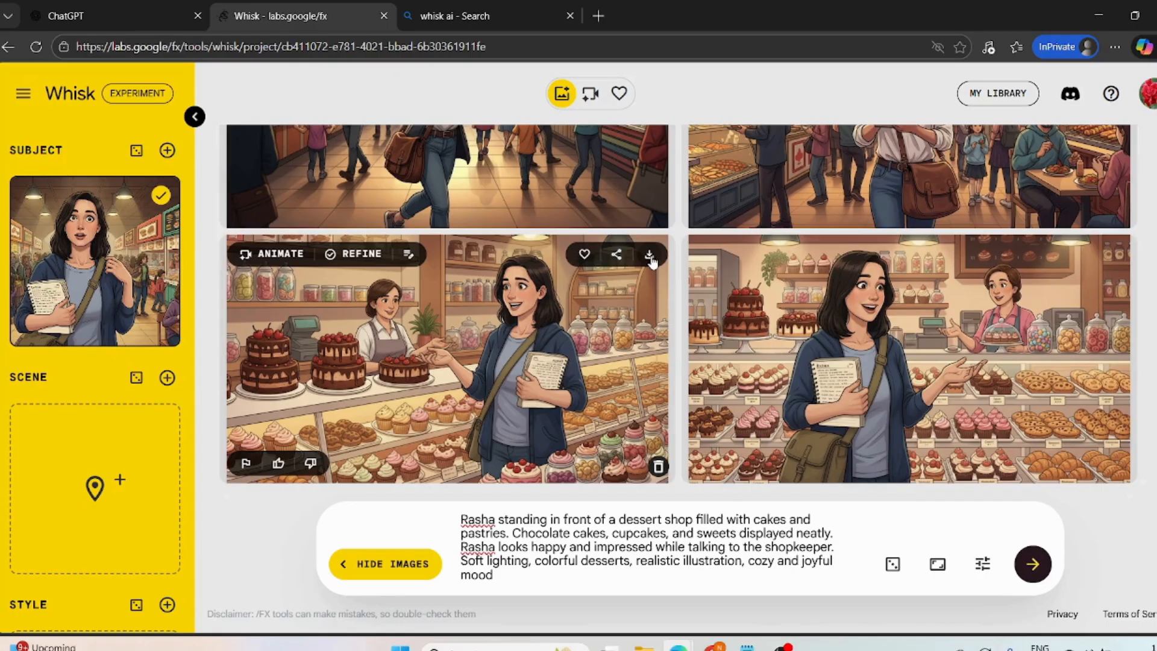
pyautogui.click(649, 255)
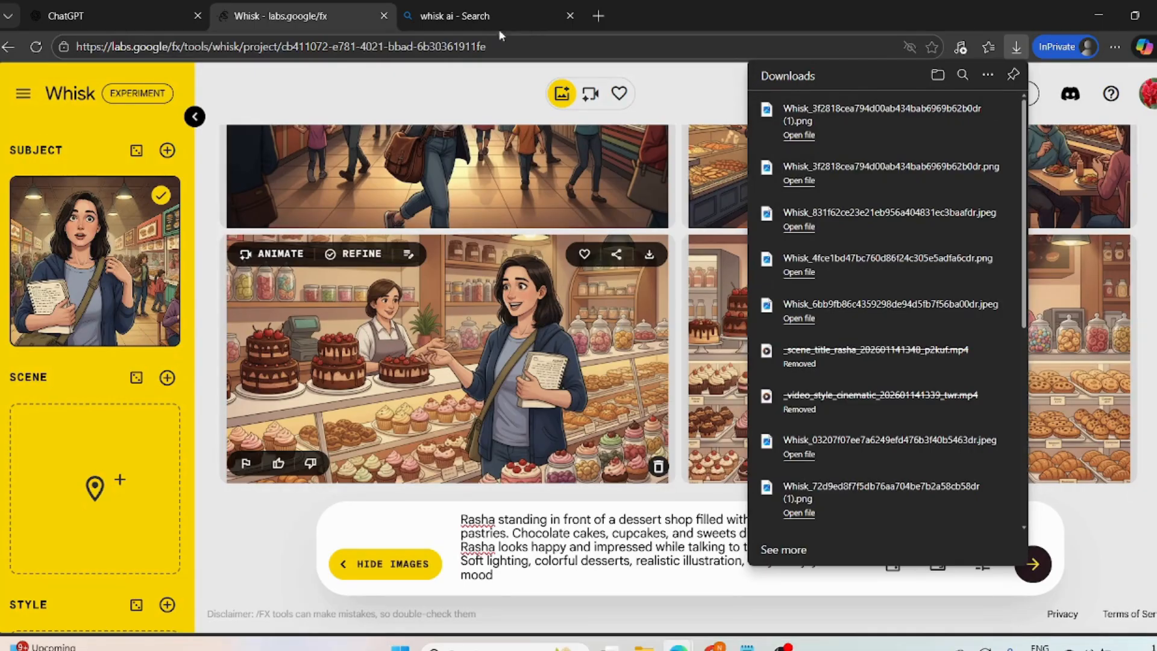
pyautogui.click(124, 17)
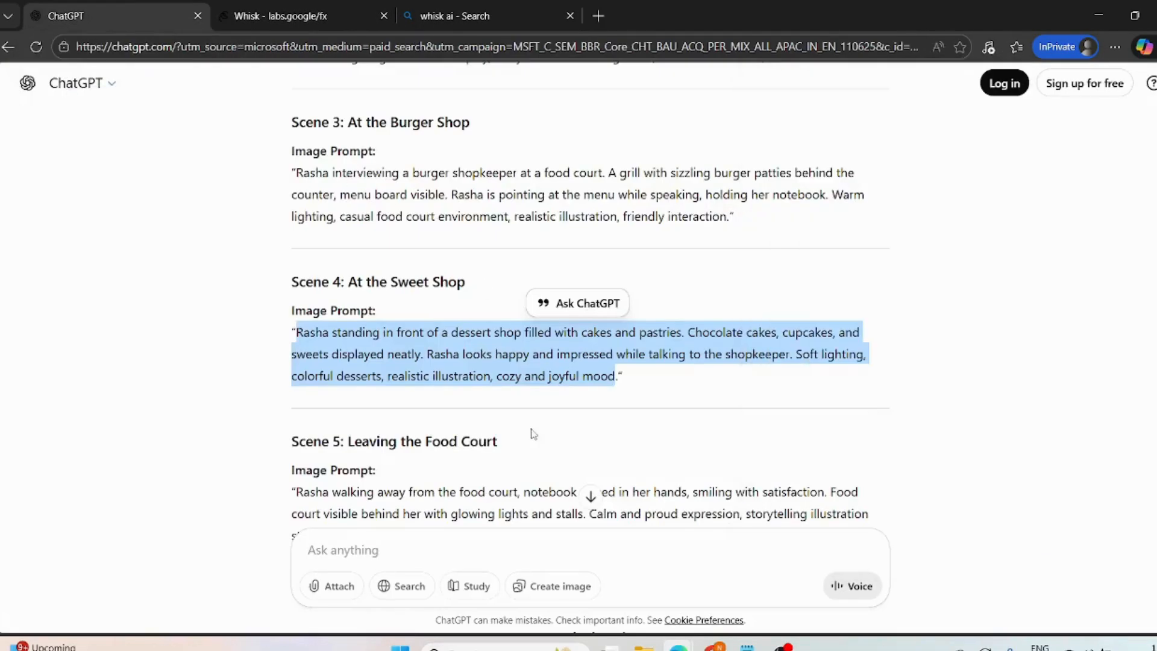
pyautogui.scroll(-5, 464, 356)
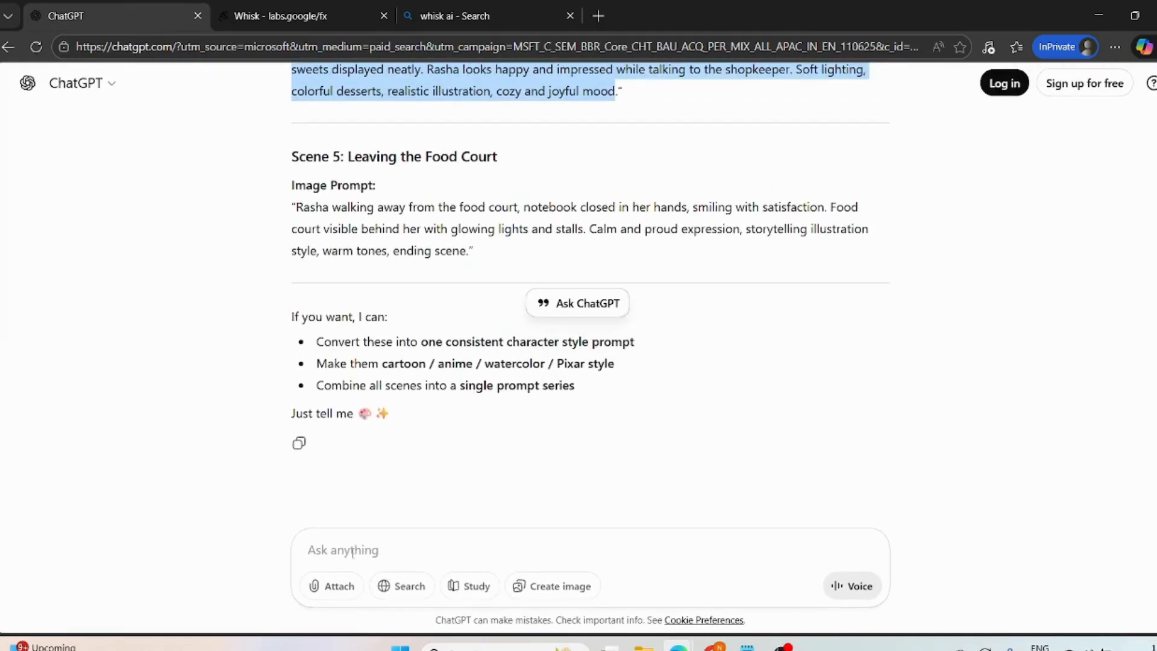
pyautogui.click(359, 550)
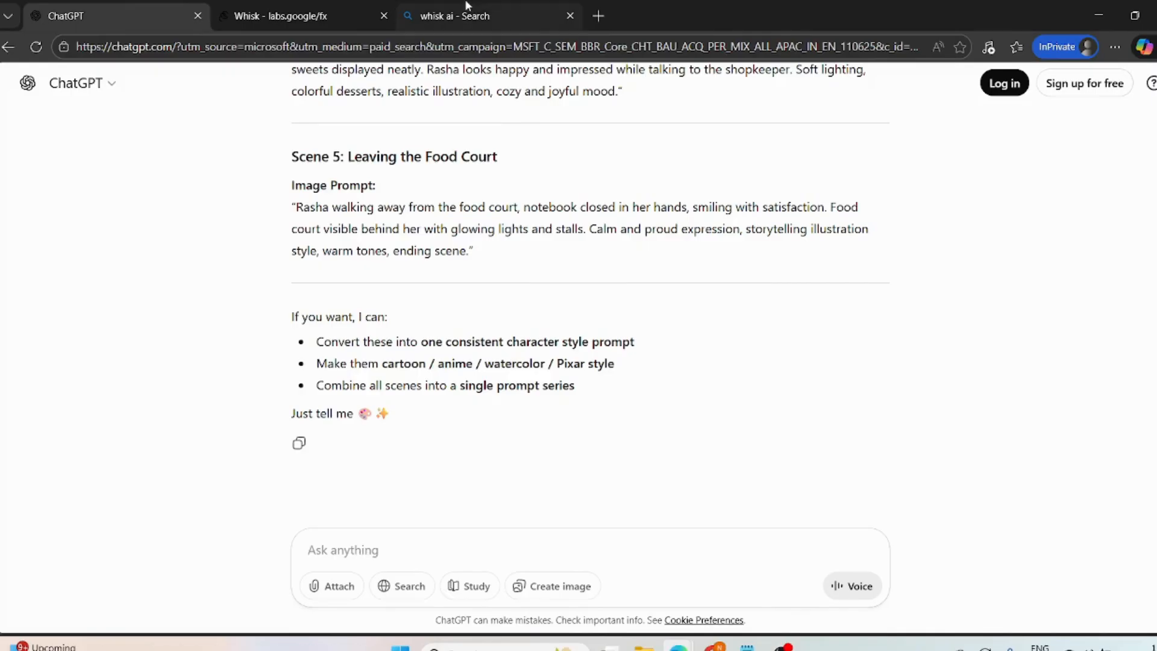
# - Replace the "whisk ai" query in the open Bing search with "google flow ai" and run the search
pyautogui.click(501, 12)
pyautogui.scroll(1, 376, 140)
pyautogui.scroll(5, 376, 140)
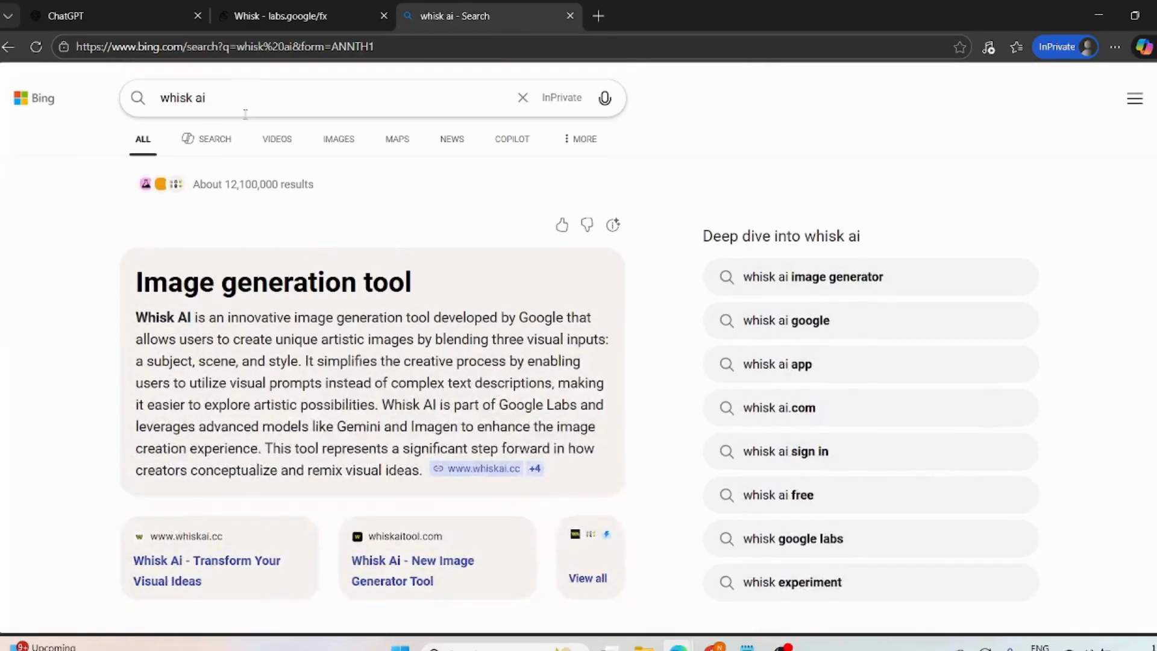
pyautogui.moveTo(232, 91); pyautogui.dragTo(116, 102)
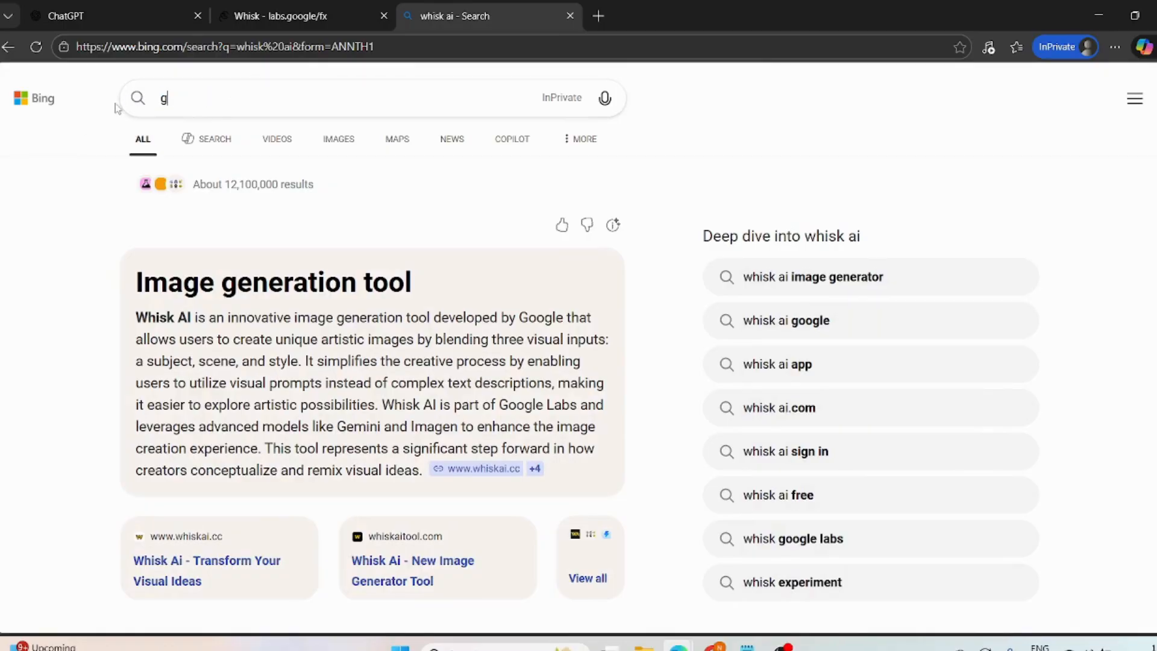
pyautogui.write('google flo')
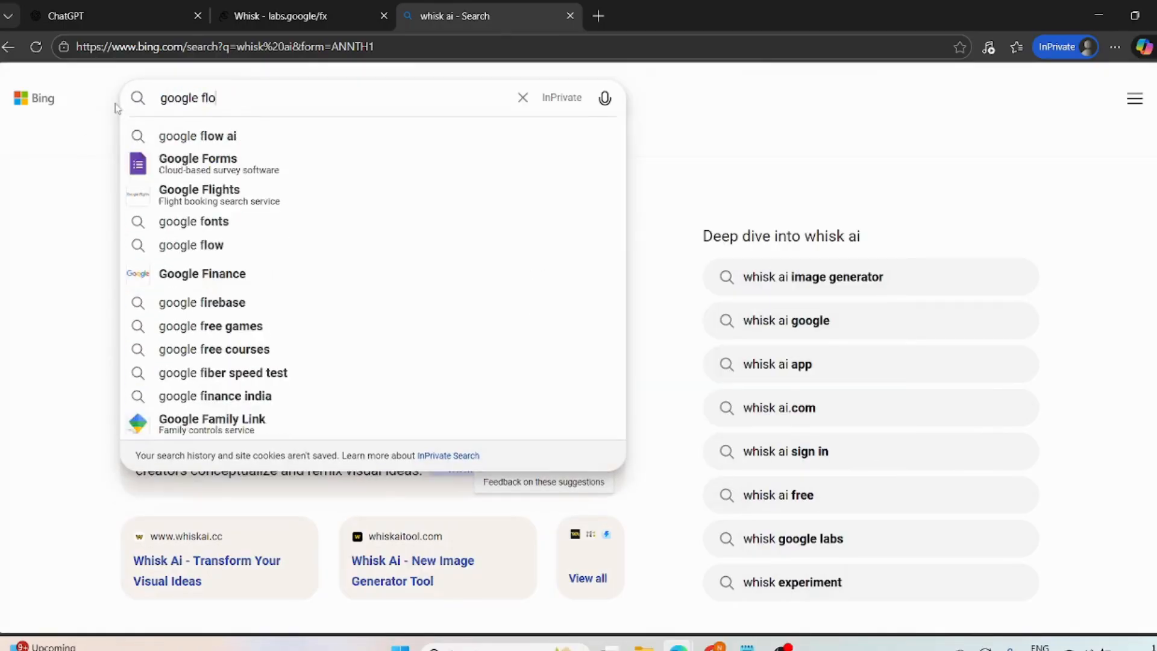
pyautogui.write('w ai')
pyautogui.press('Return')
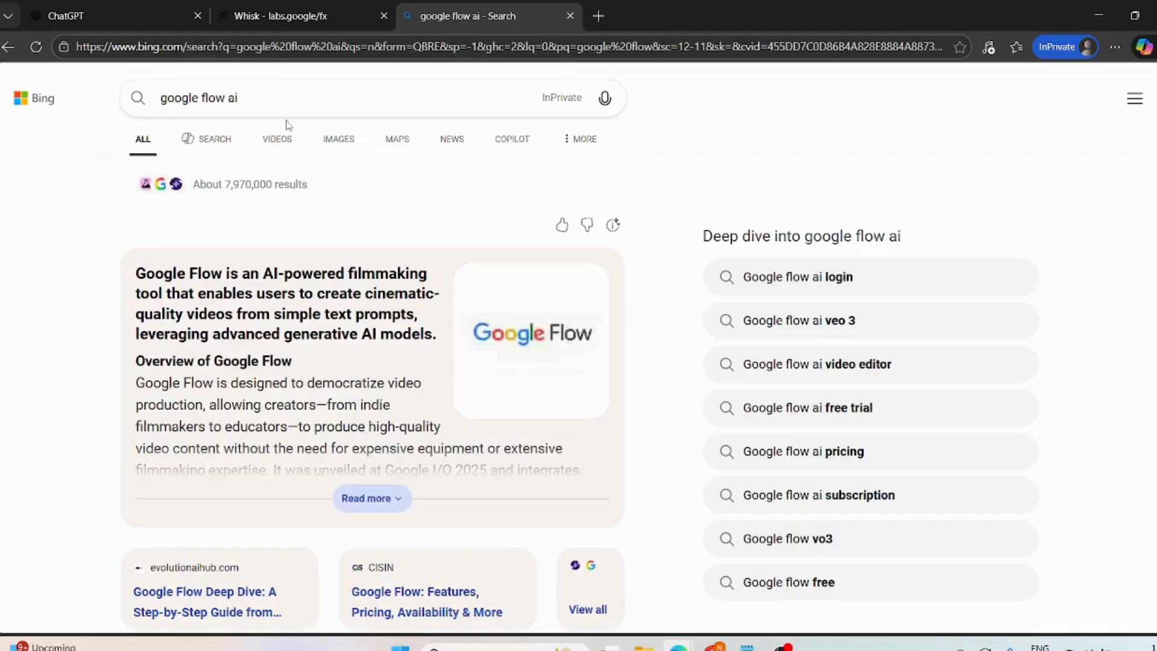
# - Open the official labs.google Flow page from the search results and close the search page
pyautogui.scroll(-5, 269, 422)
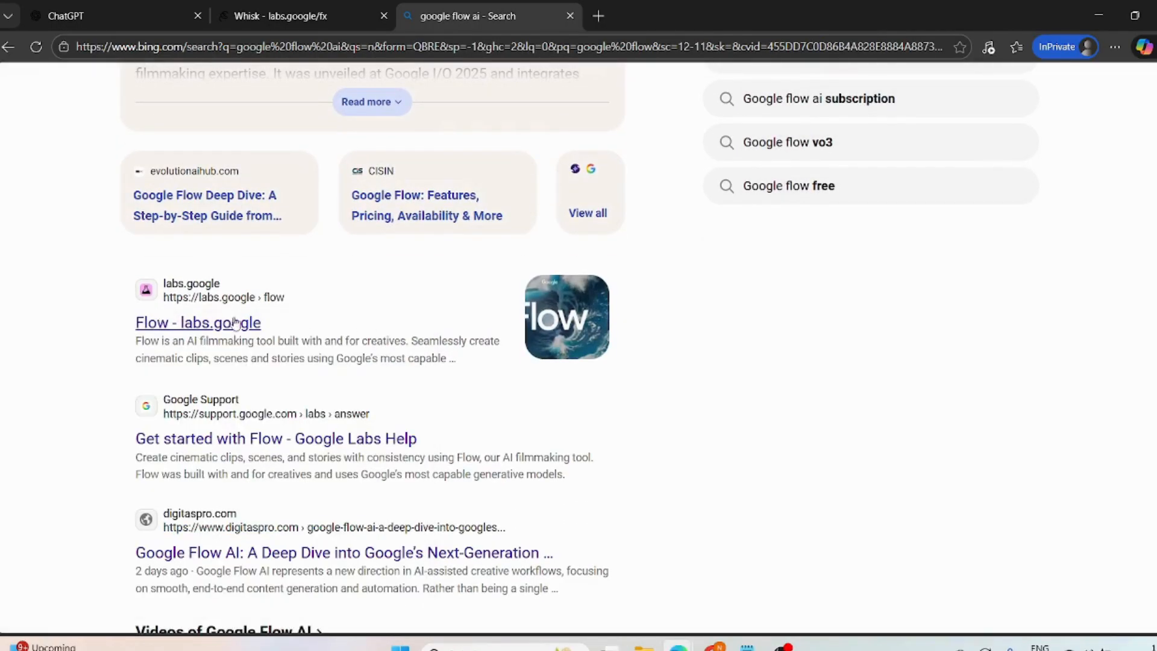
pyautogui.click(201, 328)
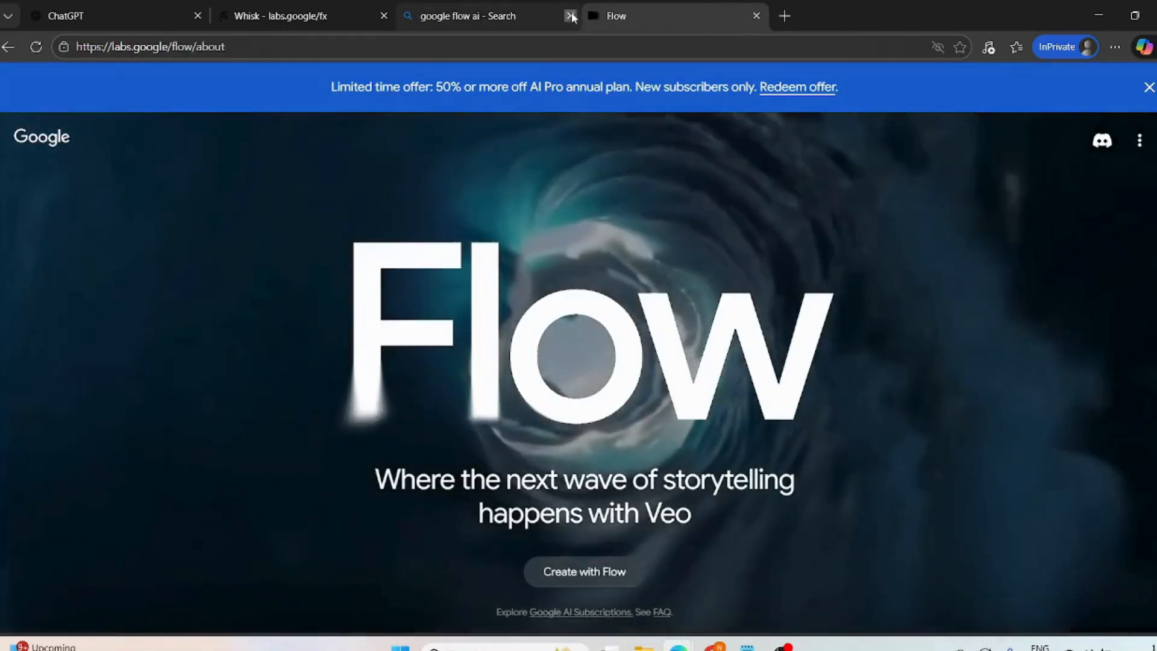
pyautogui.click(571, 16)
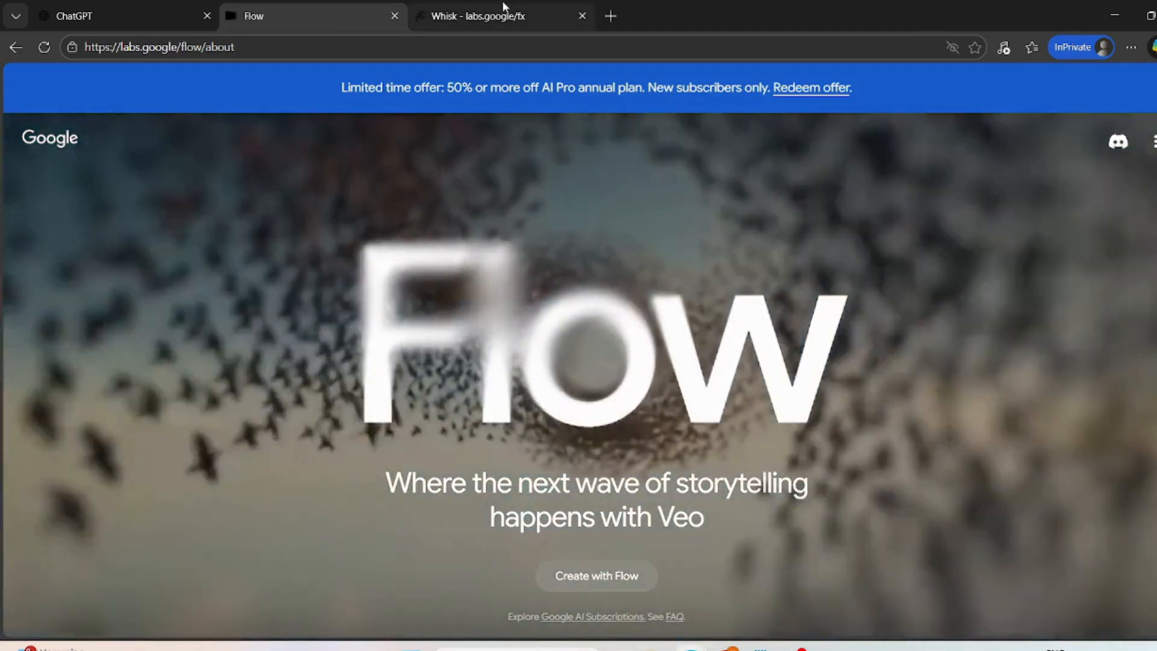
# - Check the generated dessert shop images in Whisk, then return to Flow and create a new project
pyautogui.click(501, 6)
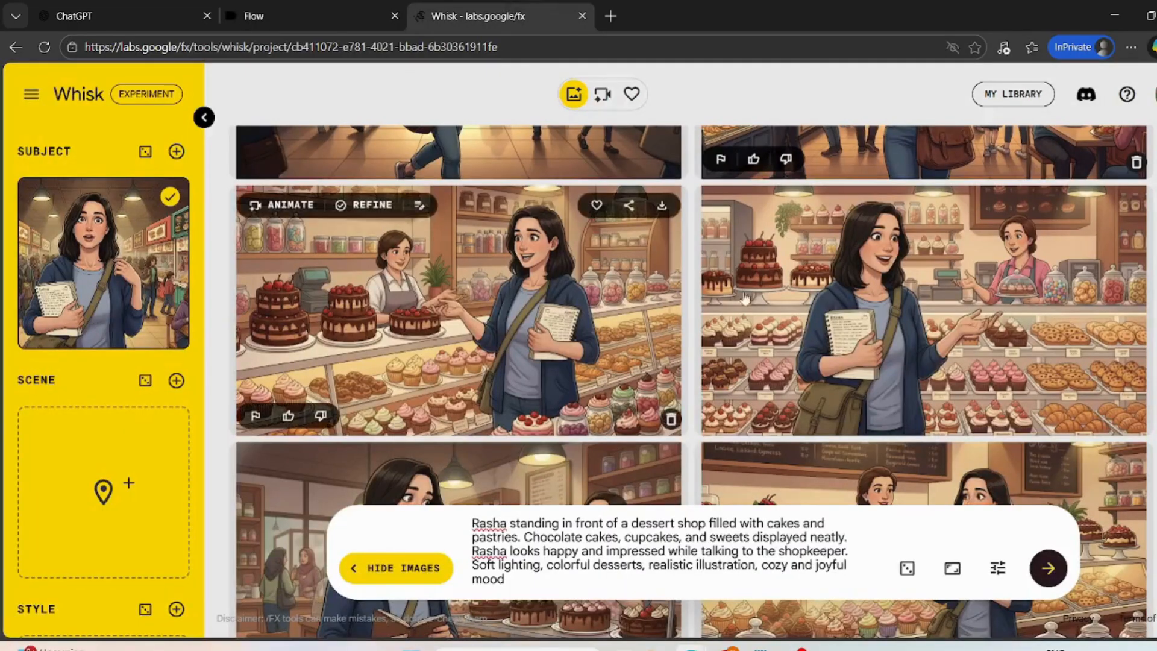
pyautogui.click(289, 15)
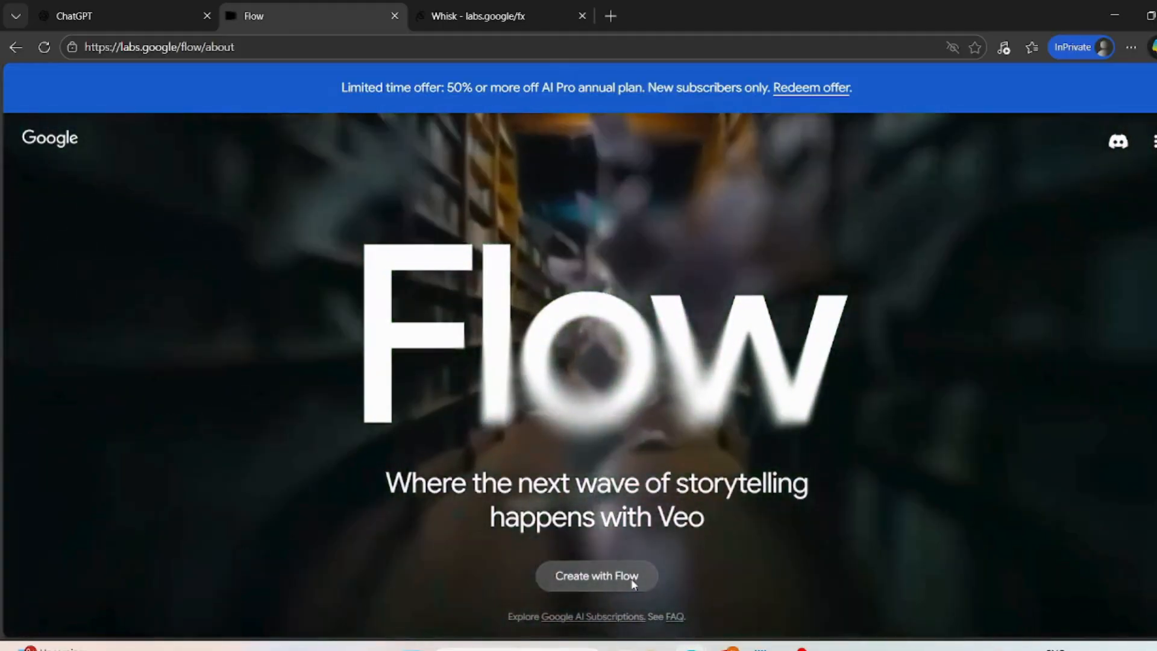
pyautogui.click(632, 582)
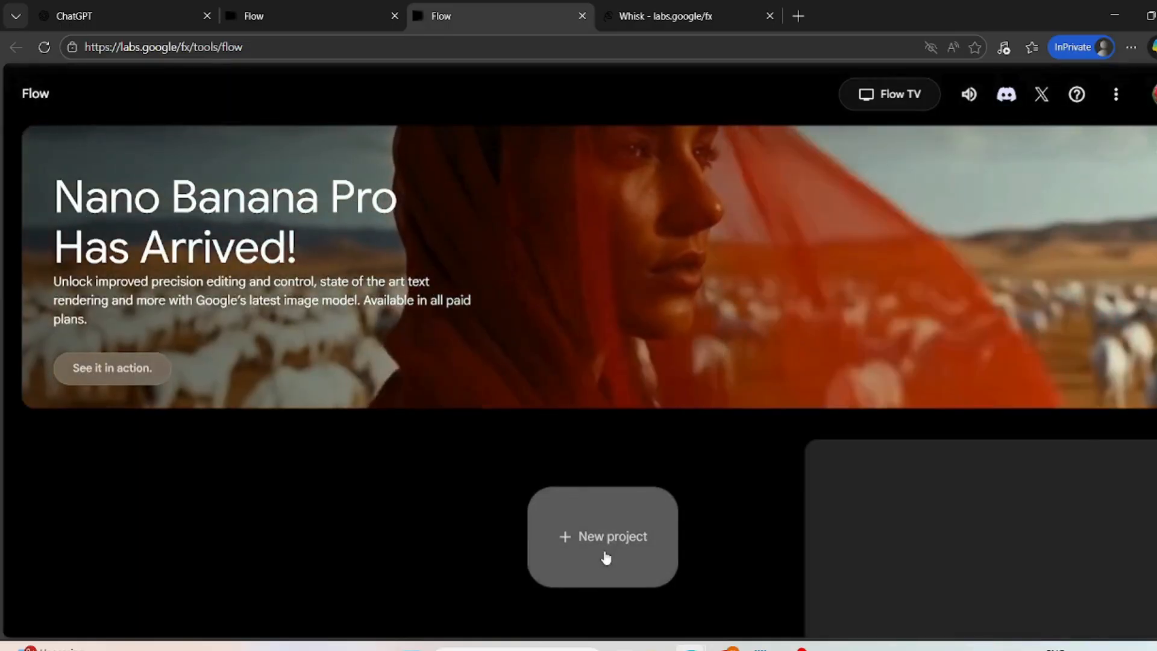
pyautogui.click(604, 547)
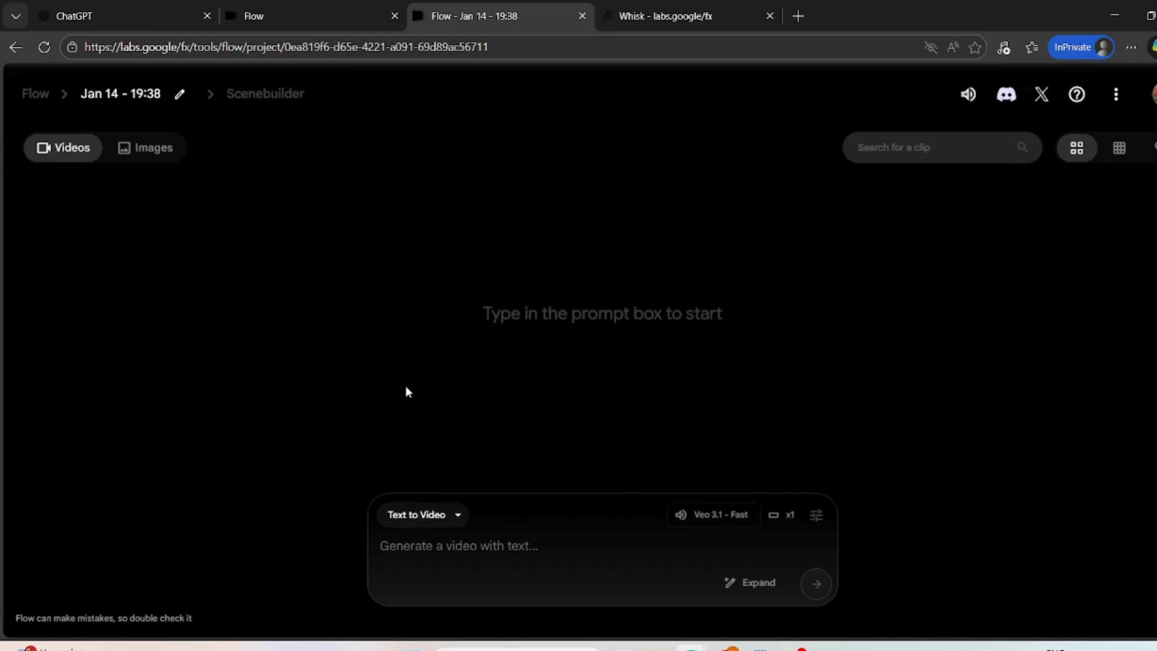
# - Copy the Step 3 prompt for a Veo-3 JSON video scene from the Notepad notes into ChatGPT's message box
pyautogui.click(121, 6)
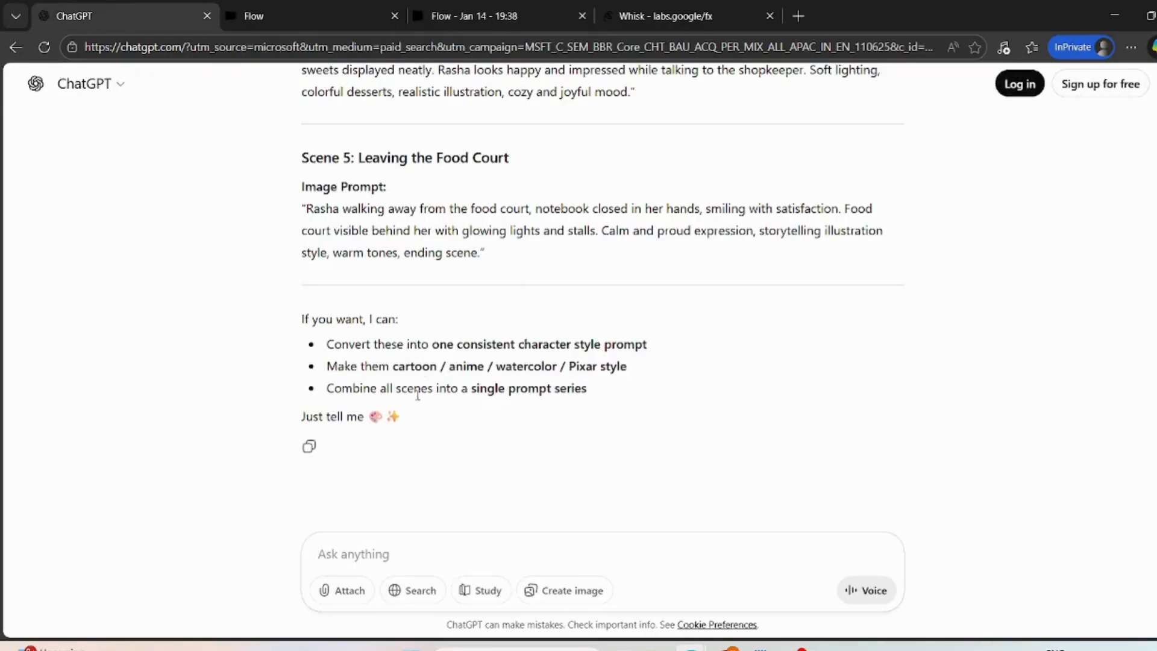
pyautogui.click(353, 547)
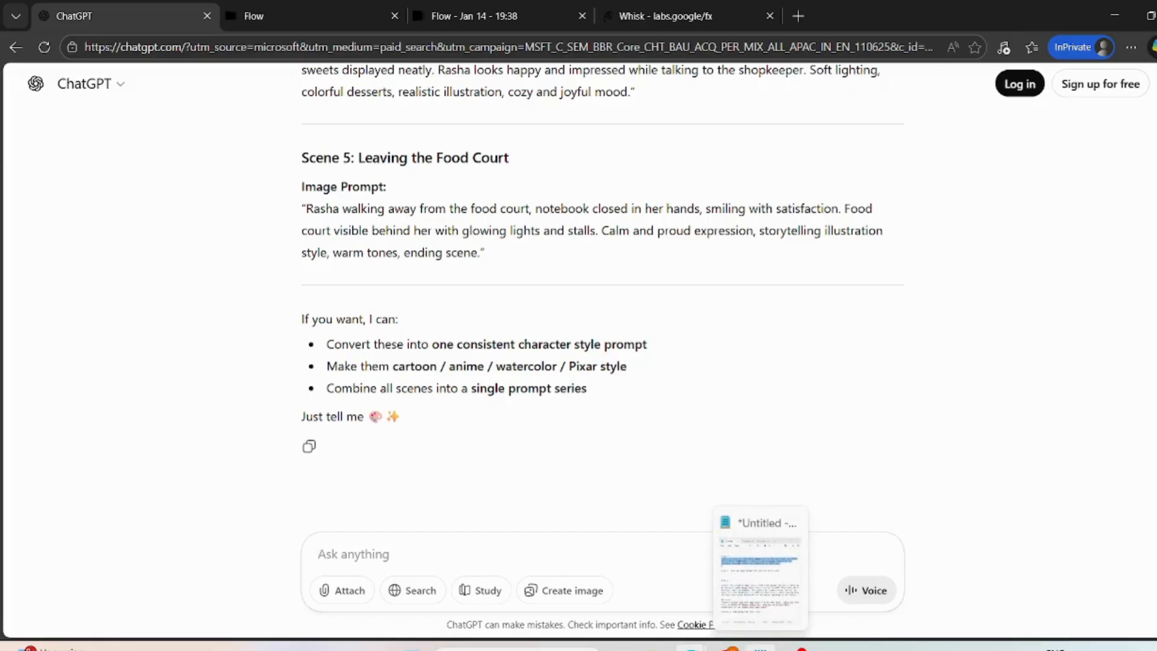
pyautogui.click(760, 649)
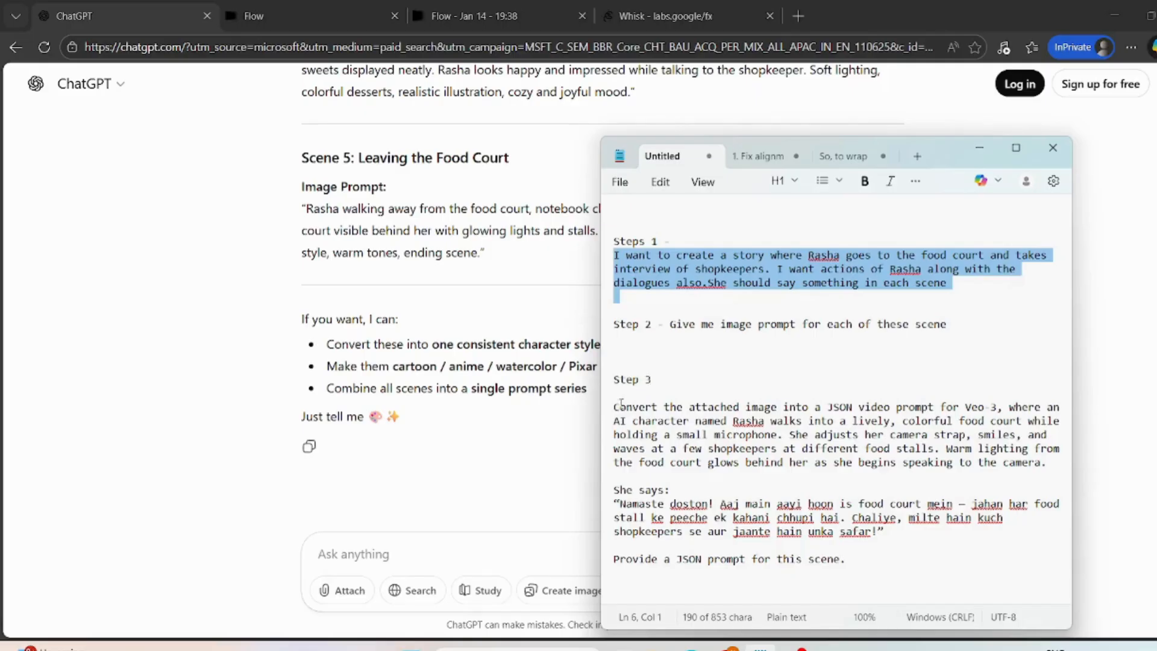
pyautogui.moveTo(615, 407); pyautogui.dragTo(972, 565)
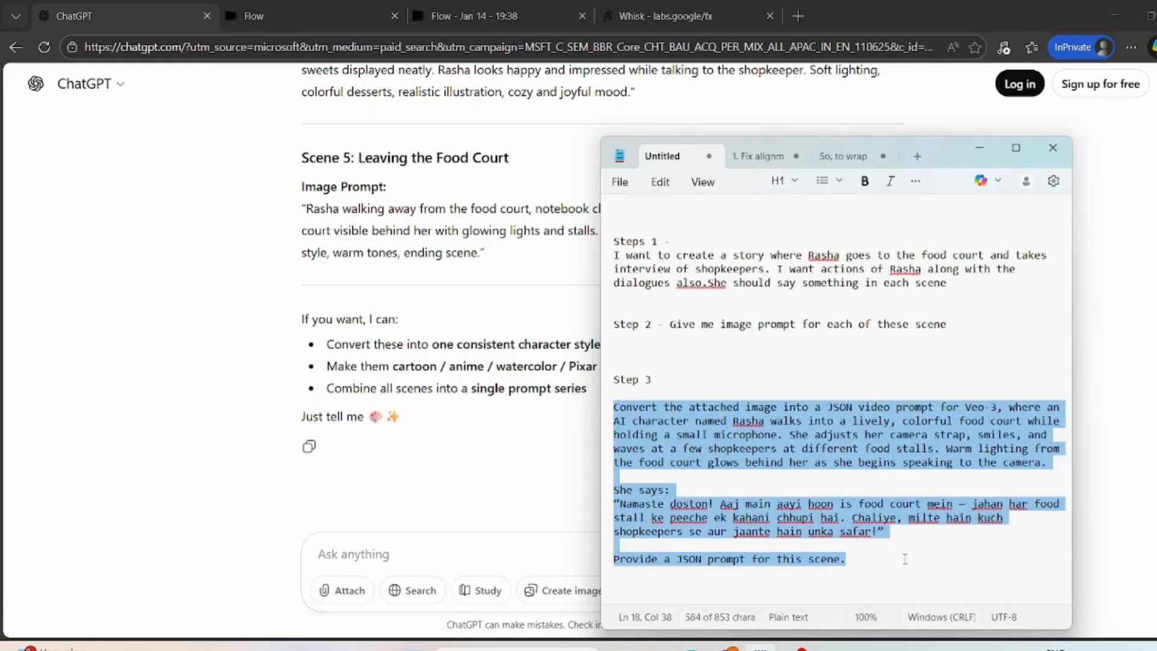
pyautogui.click(365, 545)
pyautogui.write('Convert the attached image into a JSON video prompt for Veo-3, where an AI character named Rasha walks into a lively, colorful food court while holding a small microphone. She adjusts her camera strap, smiles, and waves at a few shopkeepers at different food stalls. Warm lighting from the food court glows behind her as she begins speaking to the camera. She says: "Namaste doston! Aaj main aayi hoon is food court mein — jahan har food stall ke peeche ek kahani chhupi hai. Chaliye, milte hain kuch shopkeepers se aur jaante hain unka safar!" Provide a JSON prompt for this scene.')
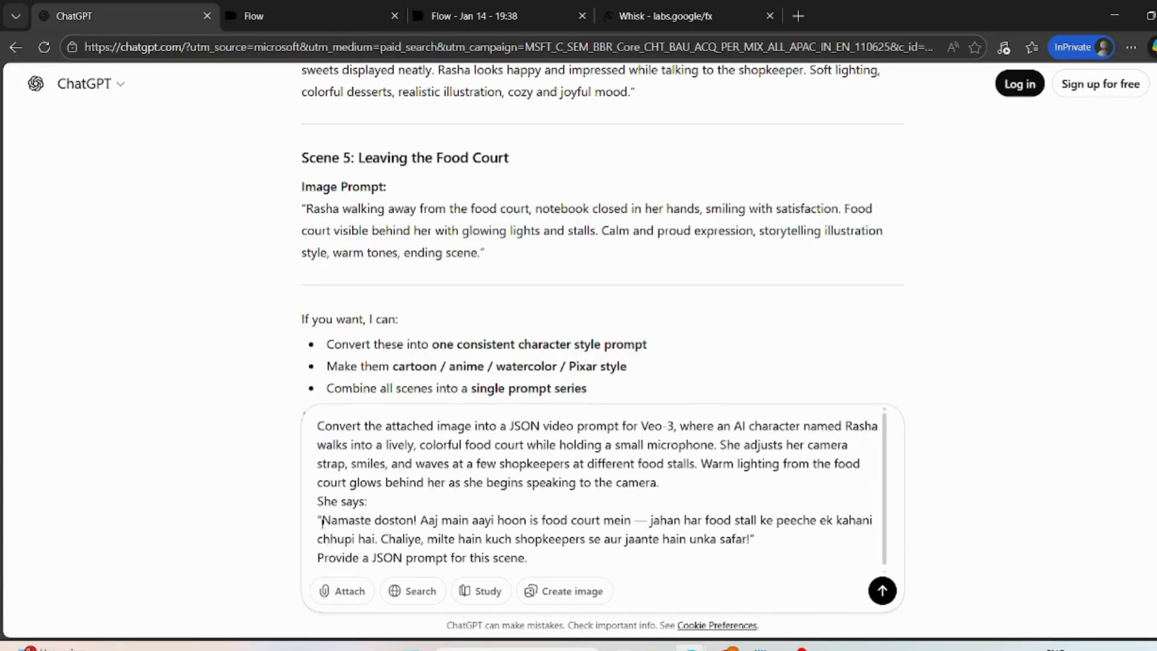
# - Add the line "Pl make it in english" below the pasted prompt, separated by a blank line
pyautogui.moveTo(322, 522); pyautogui.dragTo(546, 564)
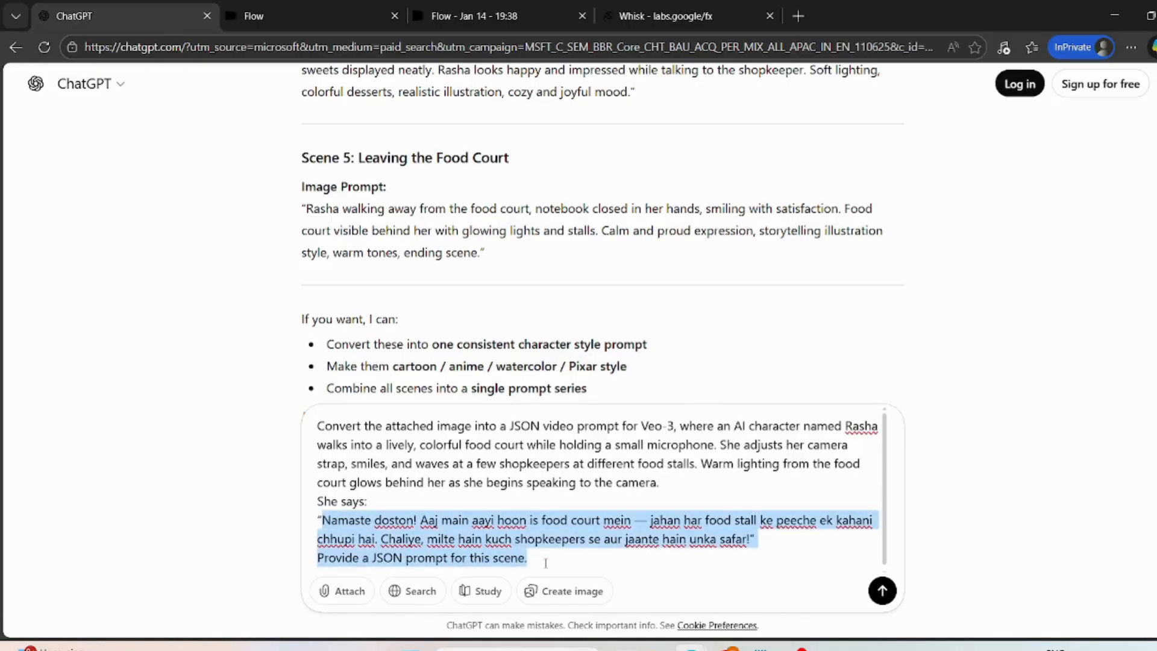
pyautogui.scroll(-1, 589, 539)
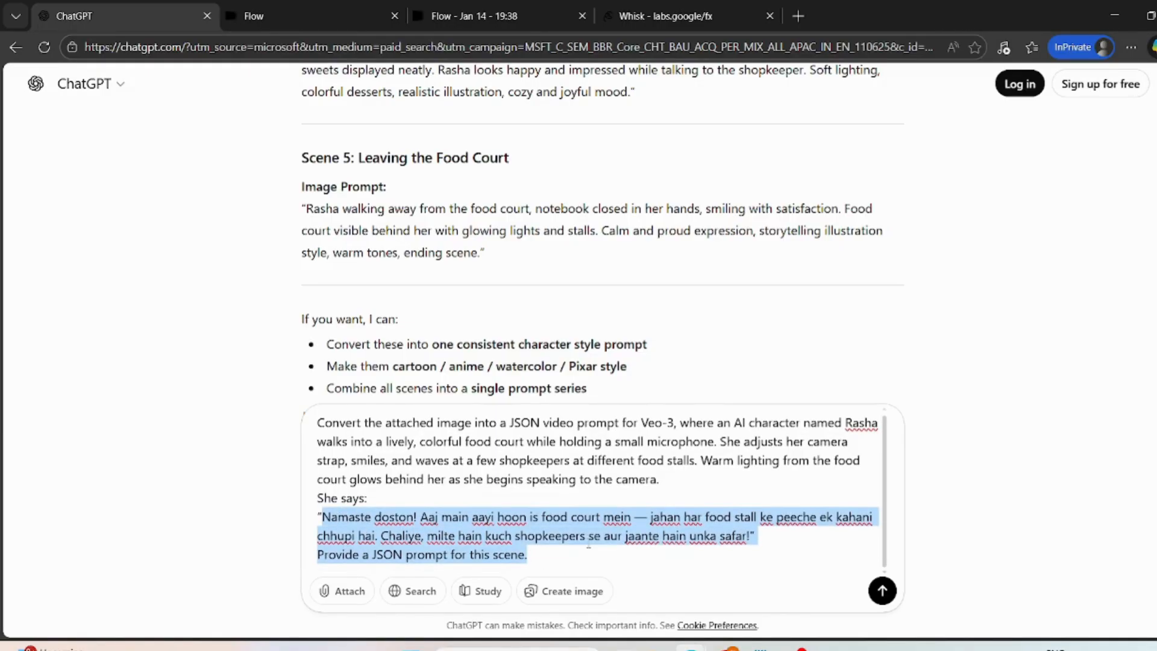
pyautogui.click(663, 559)
pyautogui.scroll(-1, 663, 560)
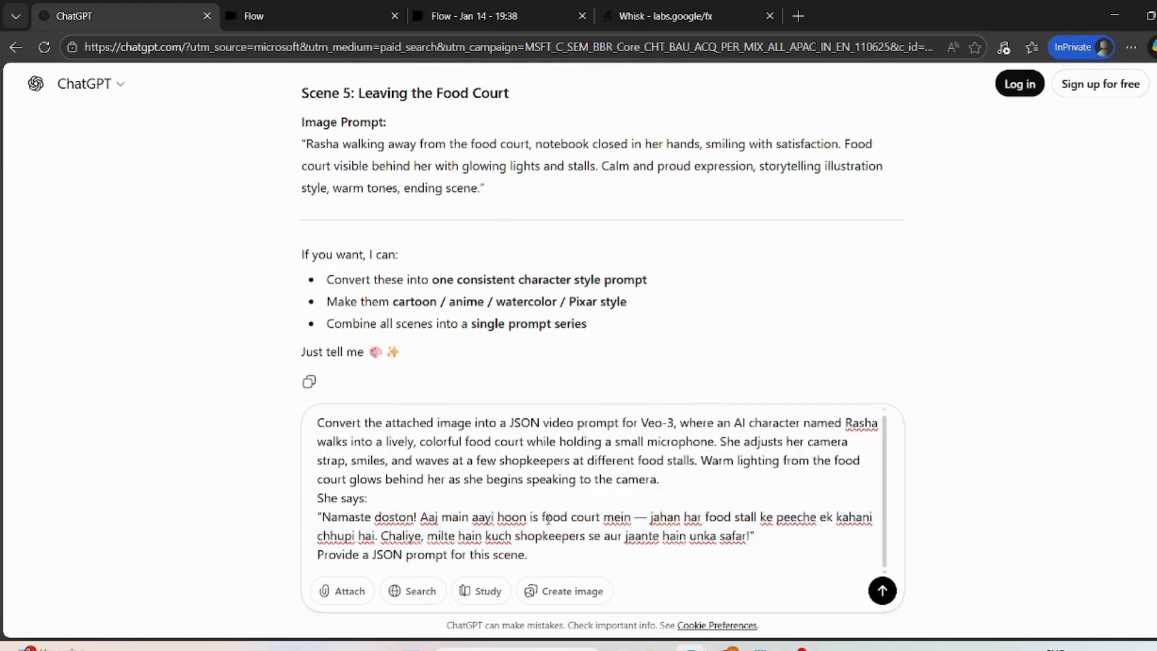
pyautogui.hotkey('shift', 'Return')
pyautogui.hotkey('shift', 'Return')
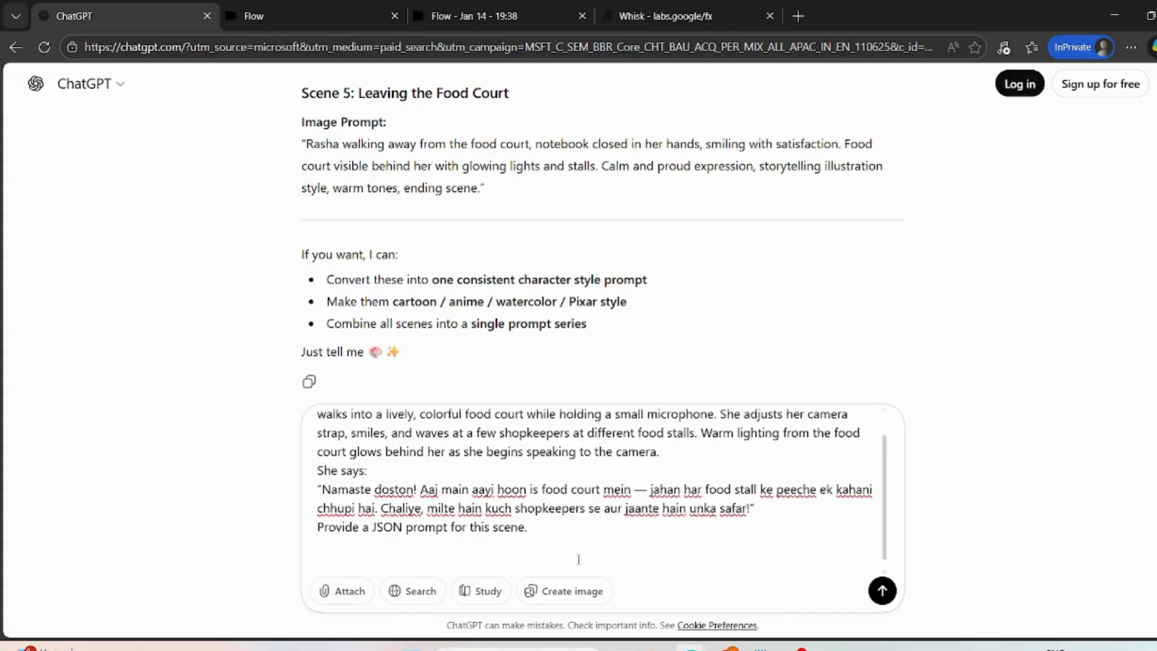
pyautogui.write('Pl make it in english')
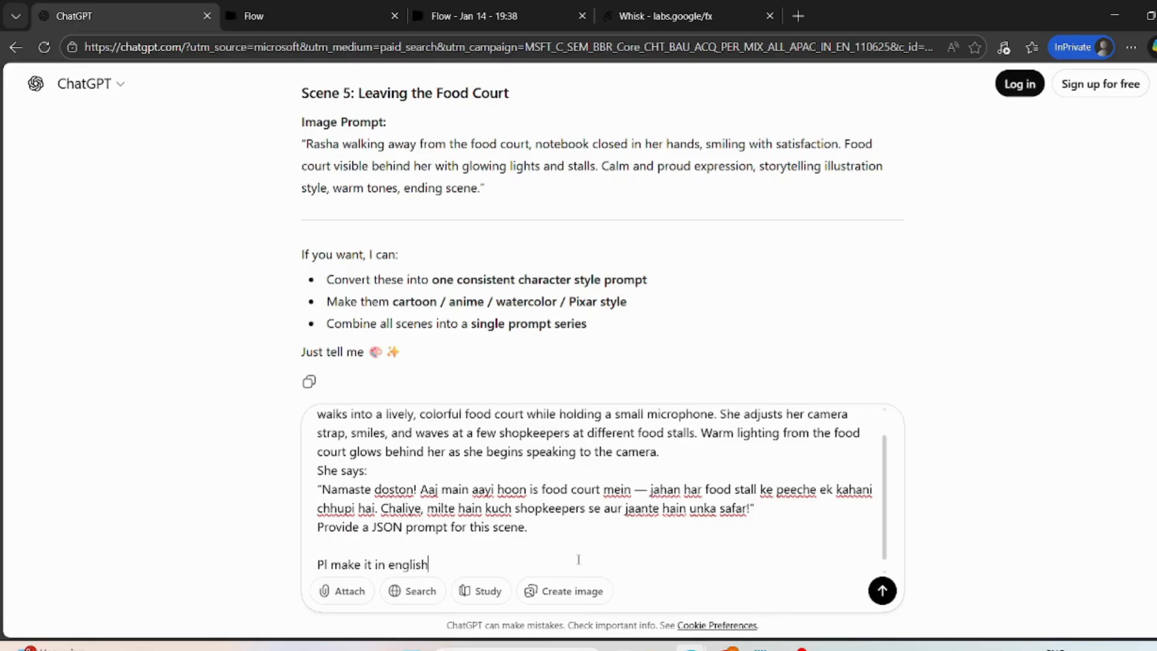
# - Add a final line "and provide JSON code" to the message and send it to ChatGPT
pyautogui.hotkey('shift', 'Return')
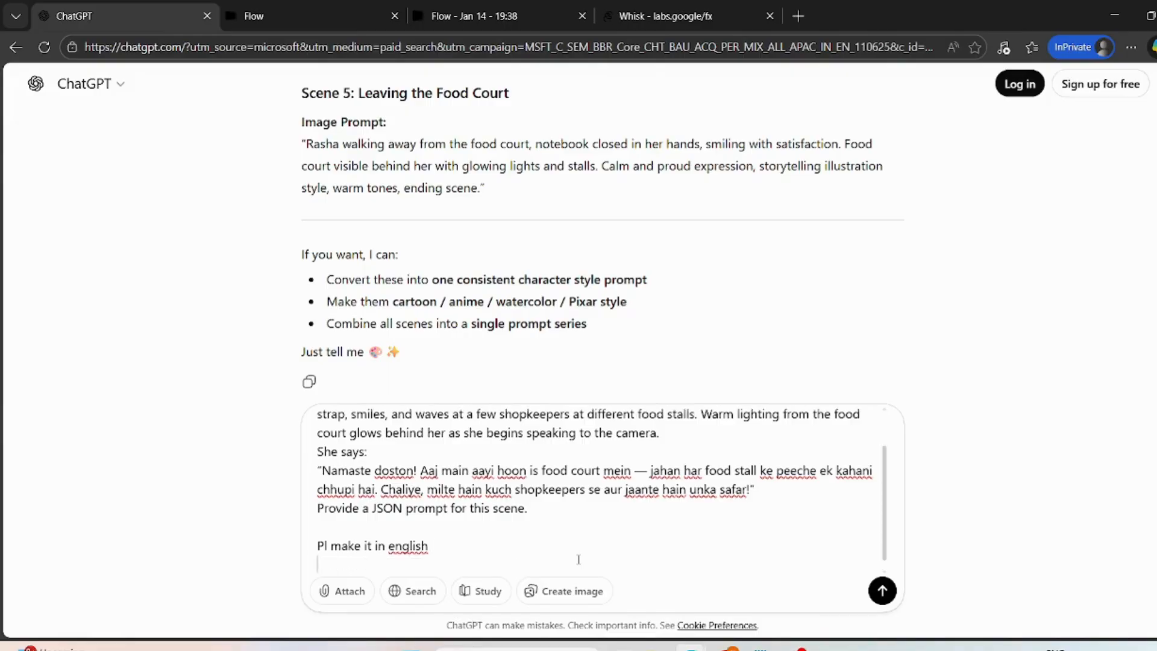
pyautogui.write('and provide JSON code')
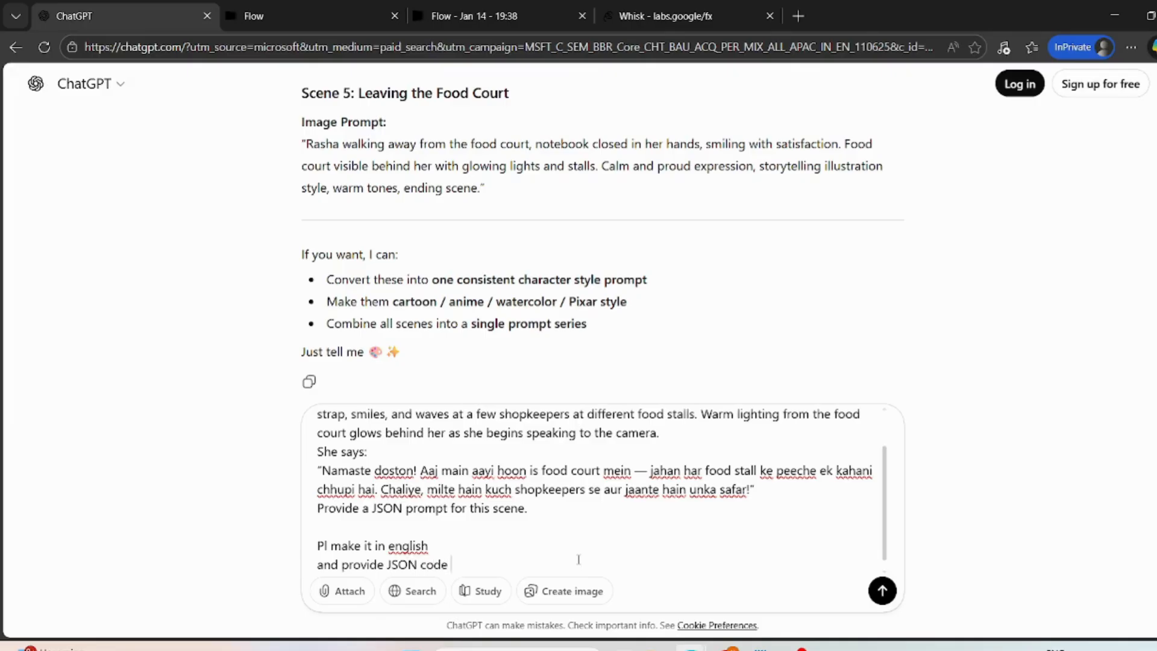
pyautogui.press('Return')
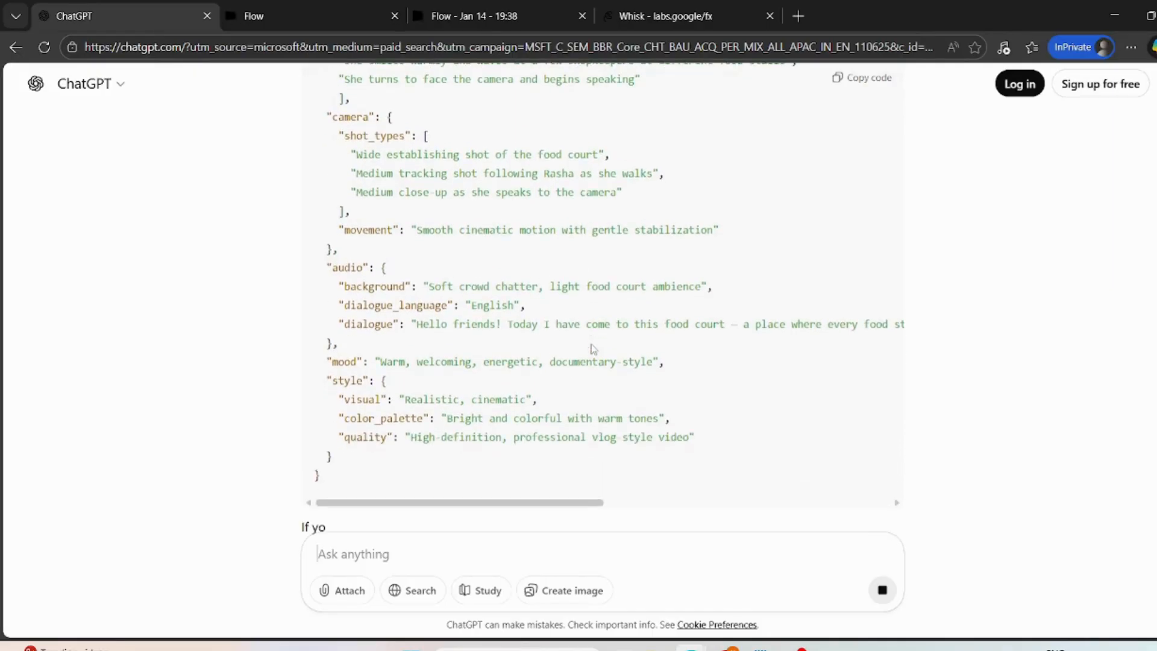
# - Copy the generated JSON video prompt from ChatGPT and paste it into the new Flow project's prompt box
pyautogui.scroll(10, 594, 348)
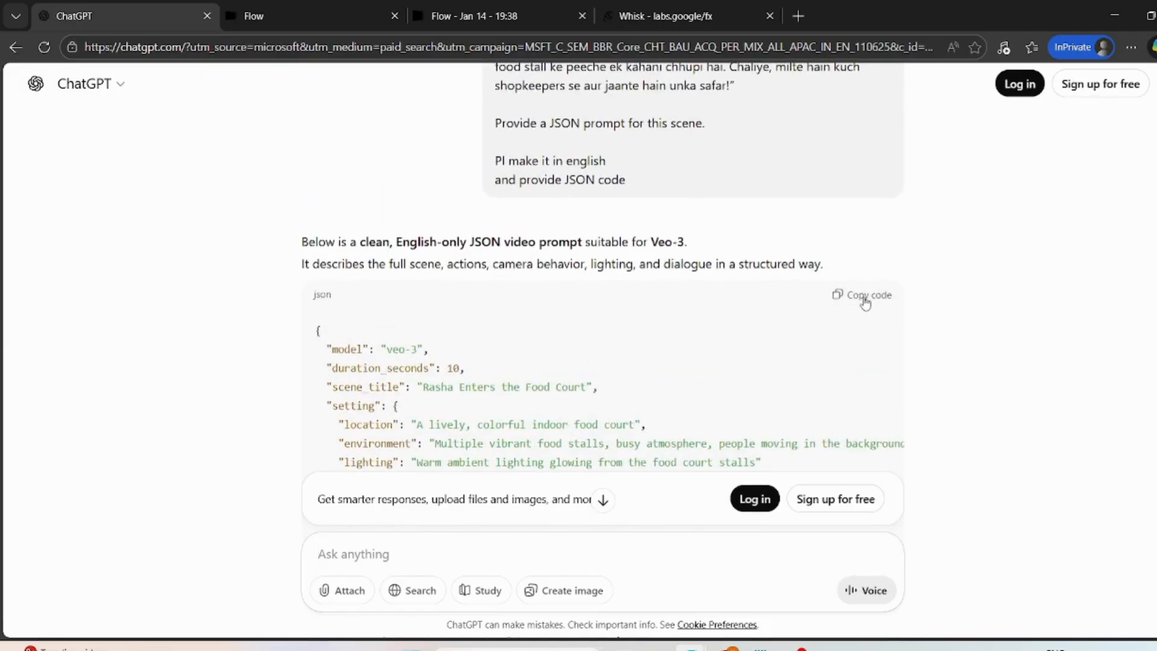
pyautogui.click(865, 302)
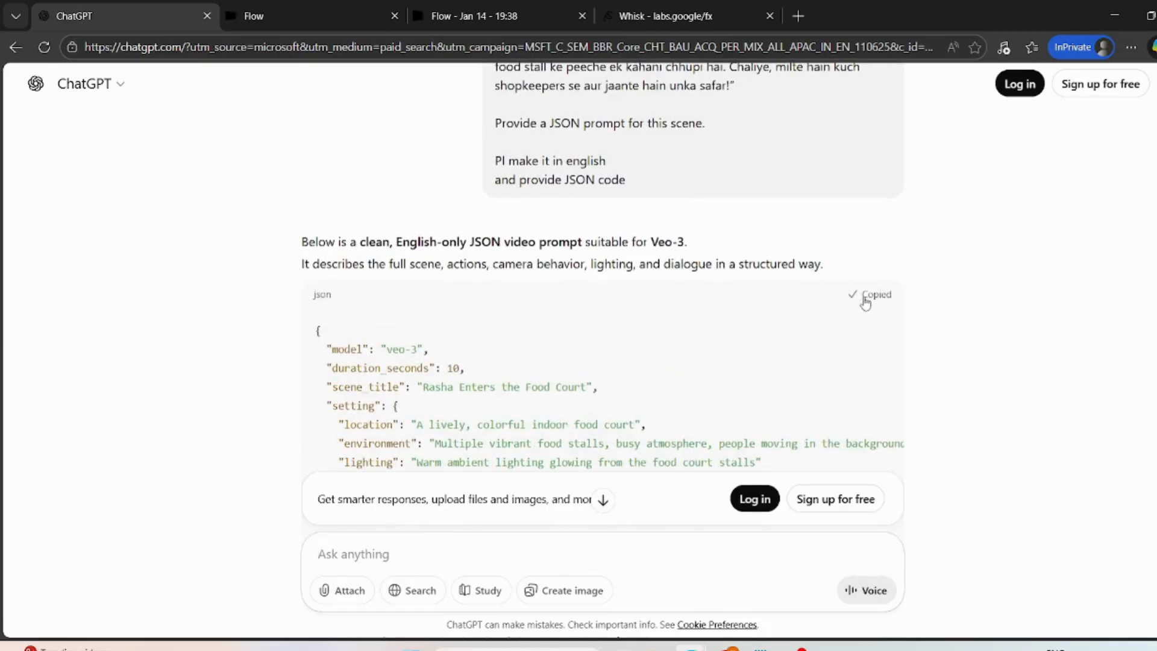
pyautogui.click(446, 16)
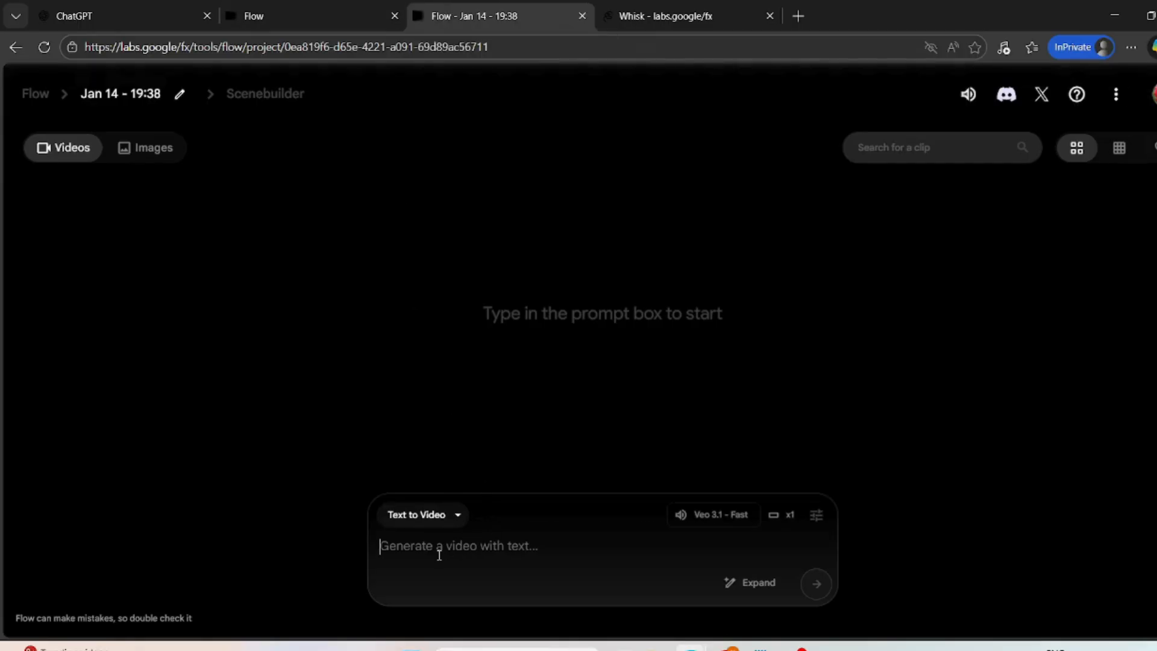
pyautogui.hotkey('ctrl', 'v')
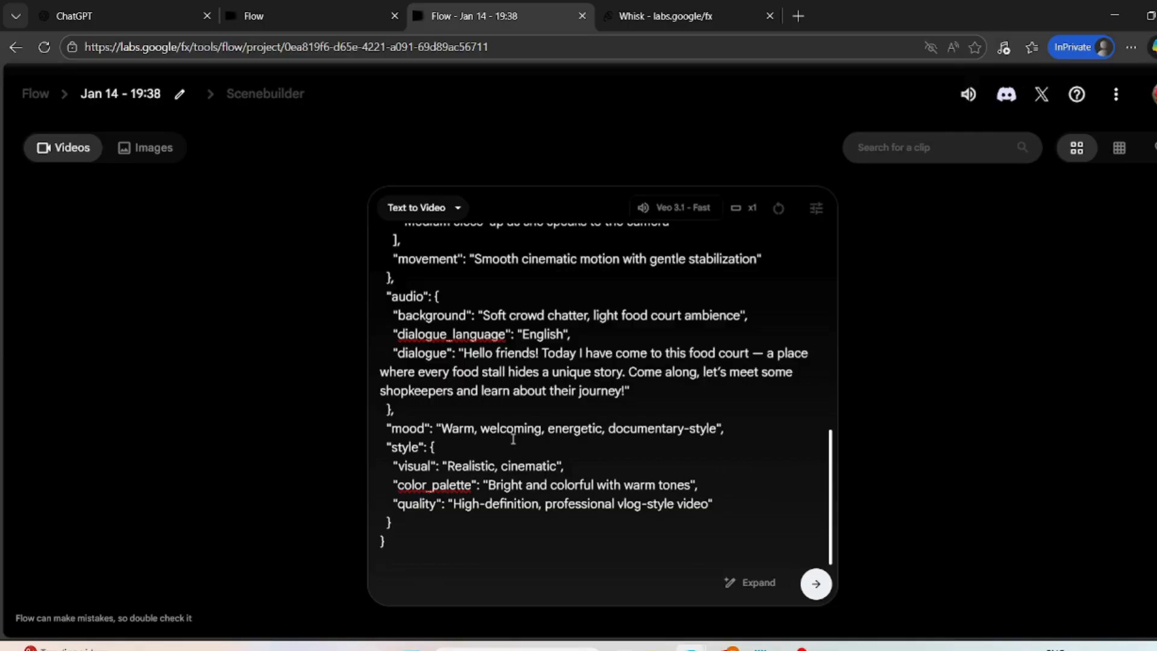
# - Switch the generation mode to Frames to Video and upload the Whisk food court image of the woman with a notebook as the start frame
pyautogui.click(459, 209)
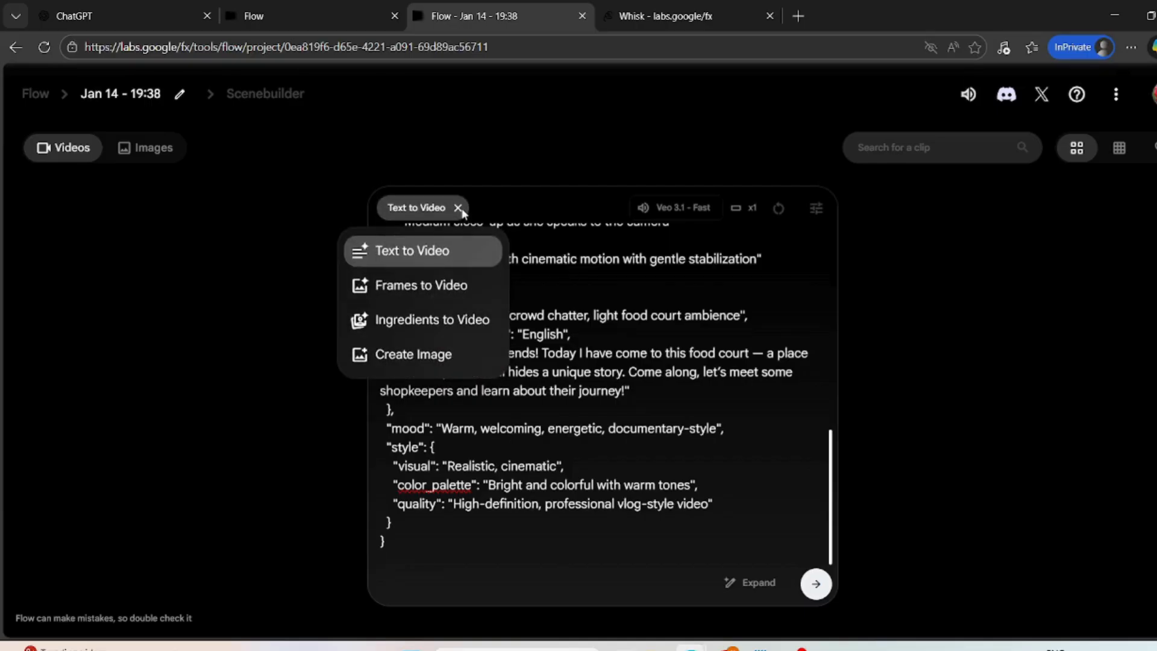
pyautogui.click(473, 287)
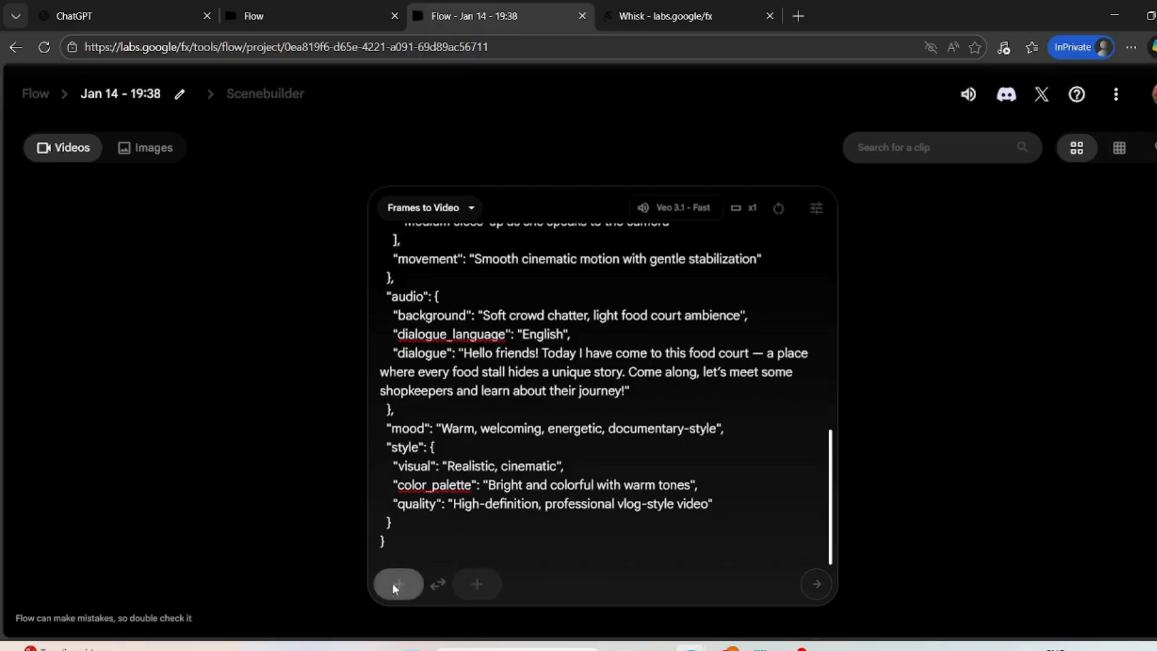
pyautogui.click(395, 588)
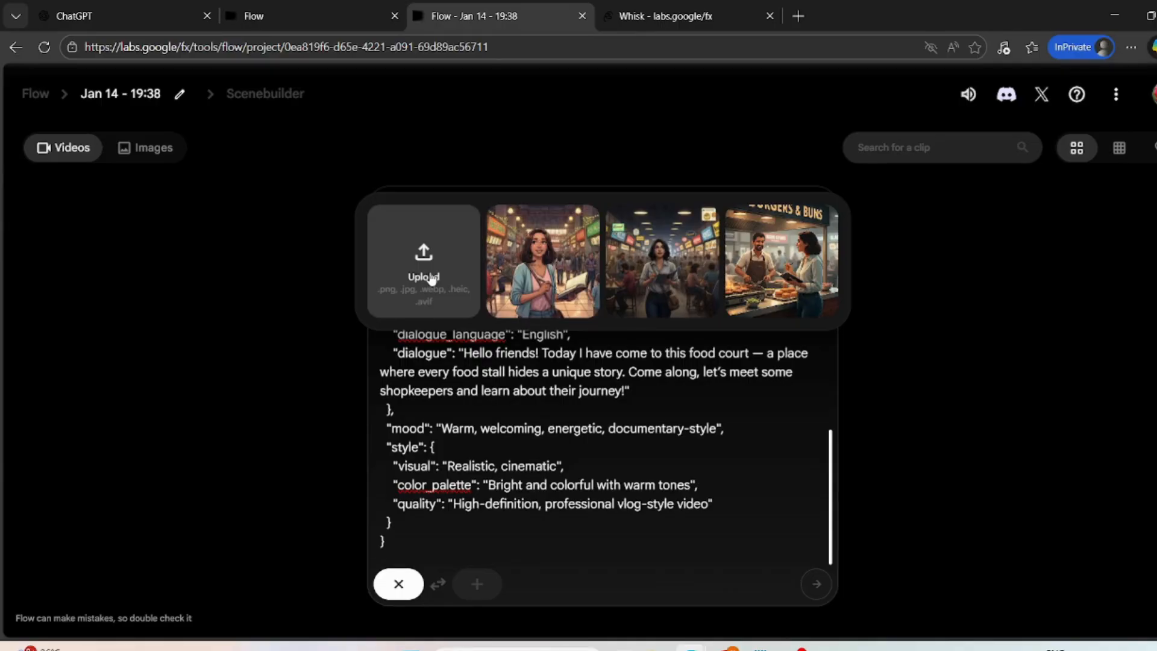
pyautogui.click(431, 279)
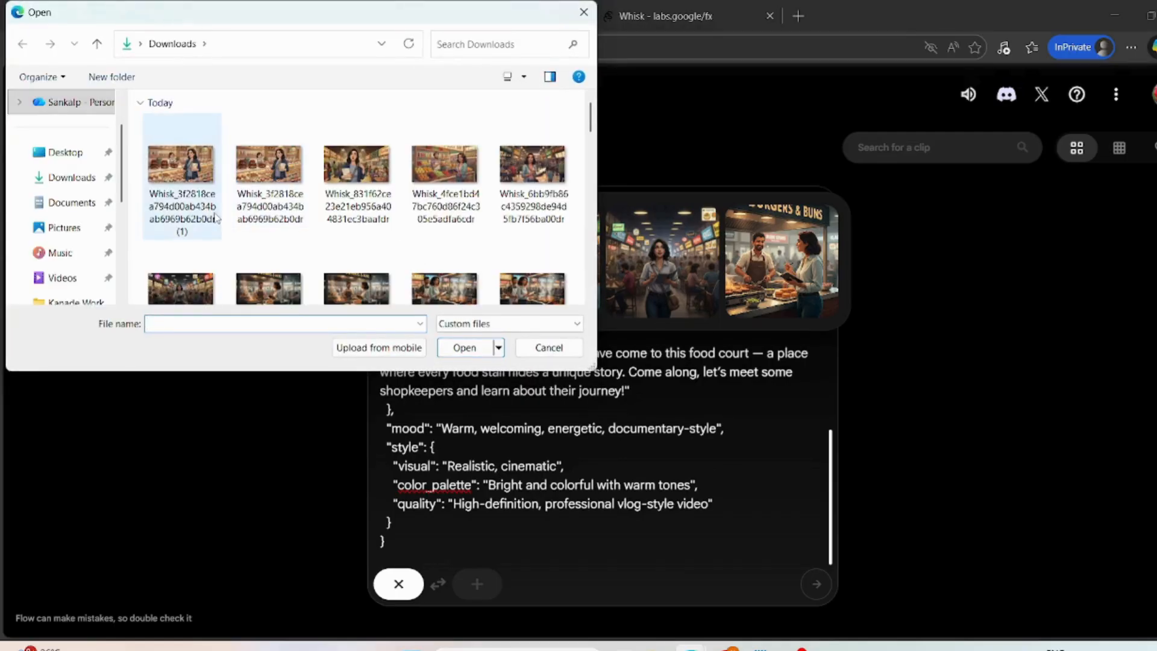
pyautogui.doubleClick(356, 165)
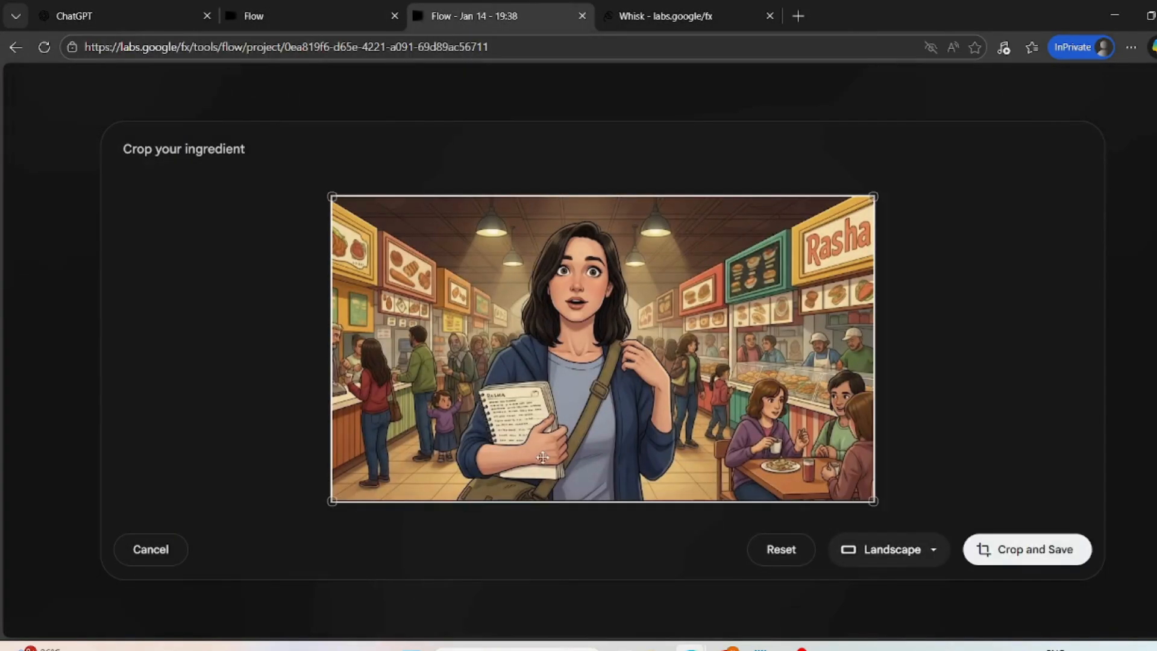
# - Crop the uploaded image in Landscape format, save it as the first frame, and generate the video
pyautogui.click(934, 554)
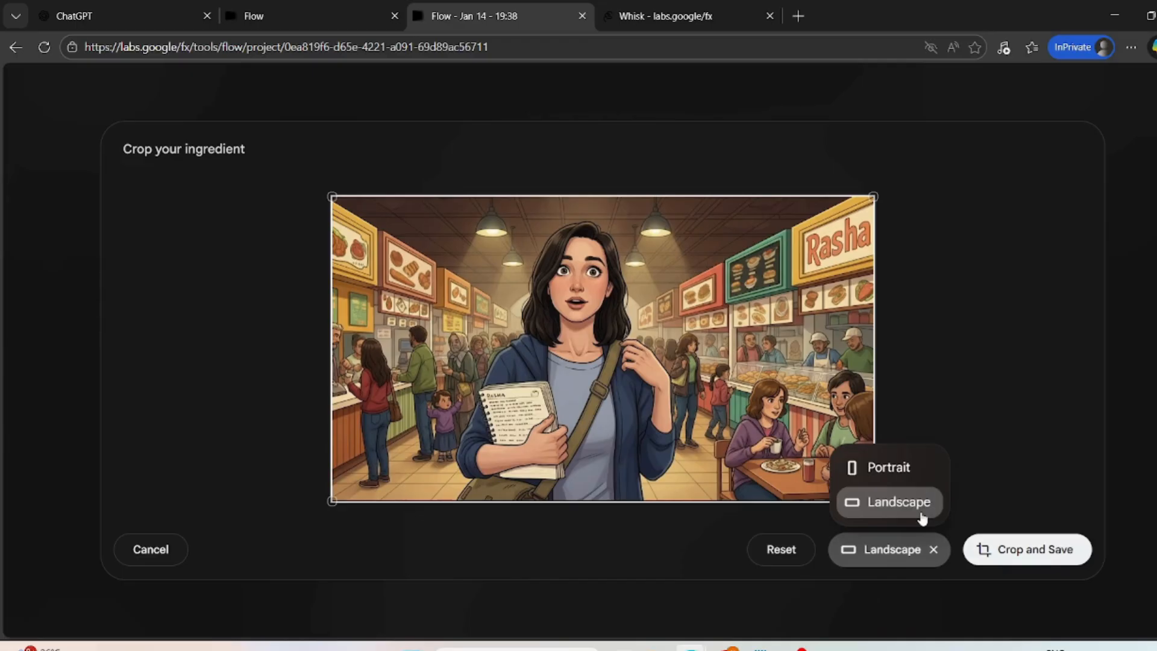
pyautogui.click(977, 367)
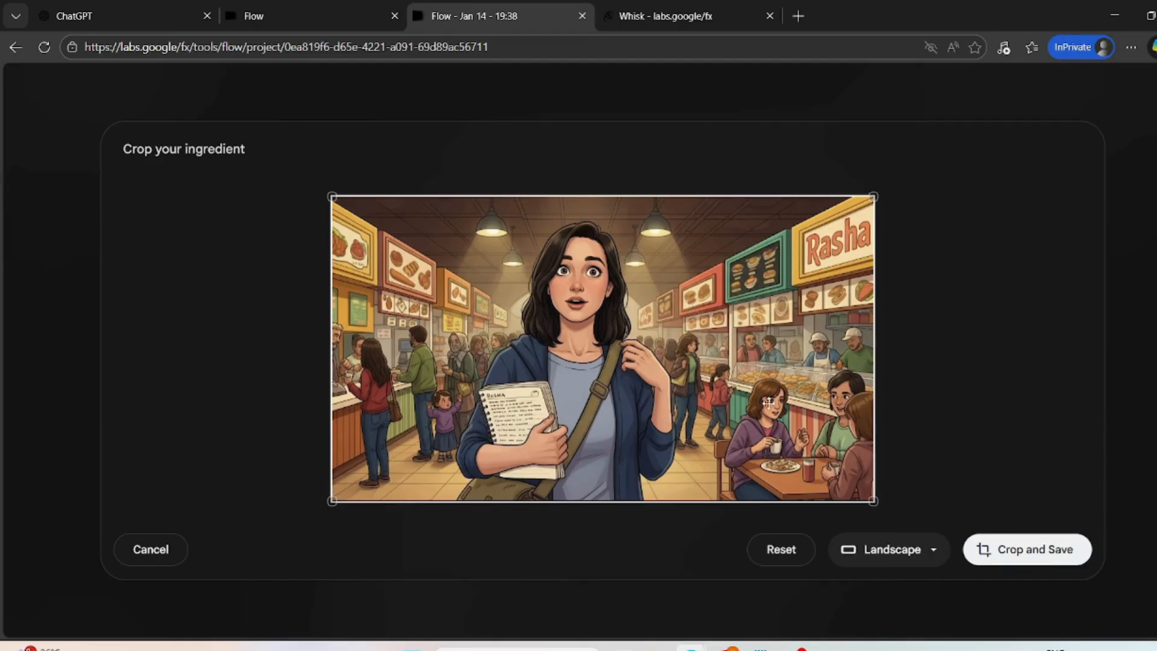
pyautogui.click(1020, 550)
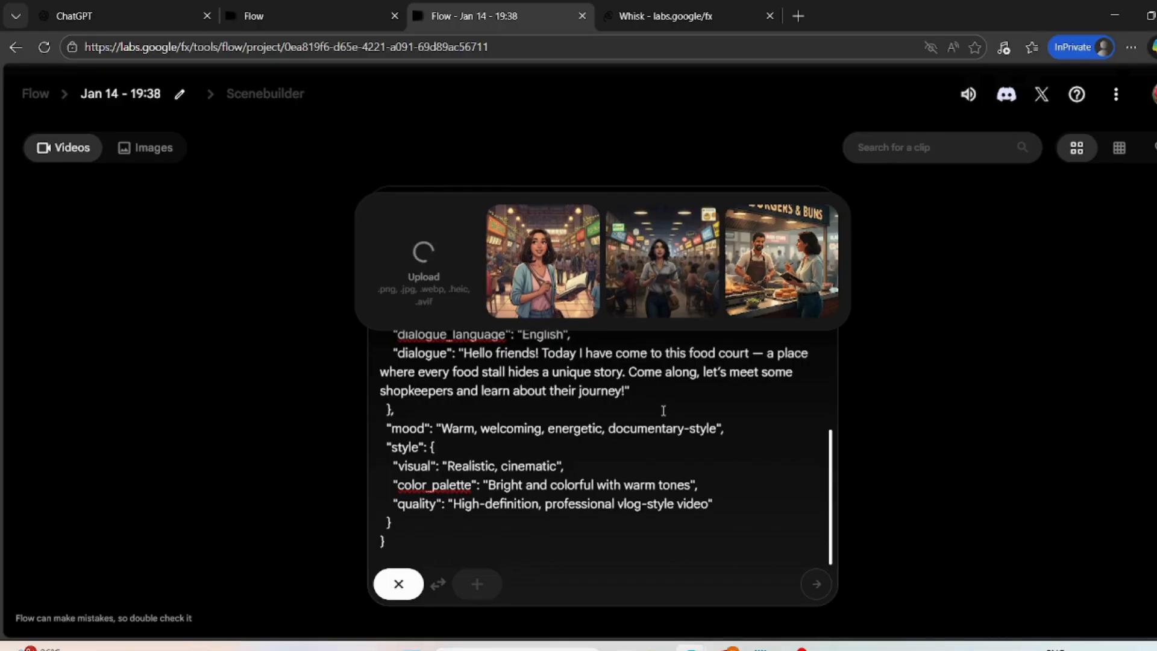
pyautogui.moveTo(403, 590)
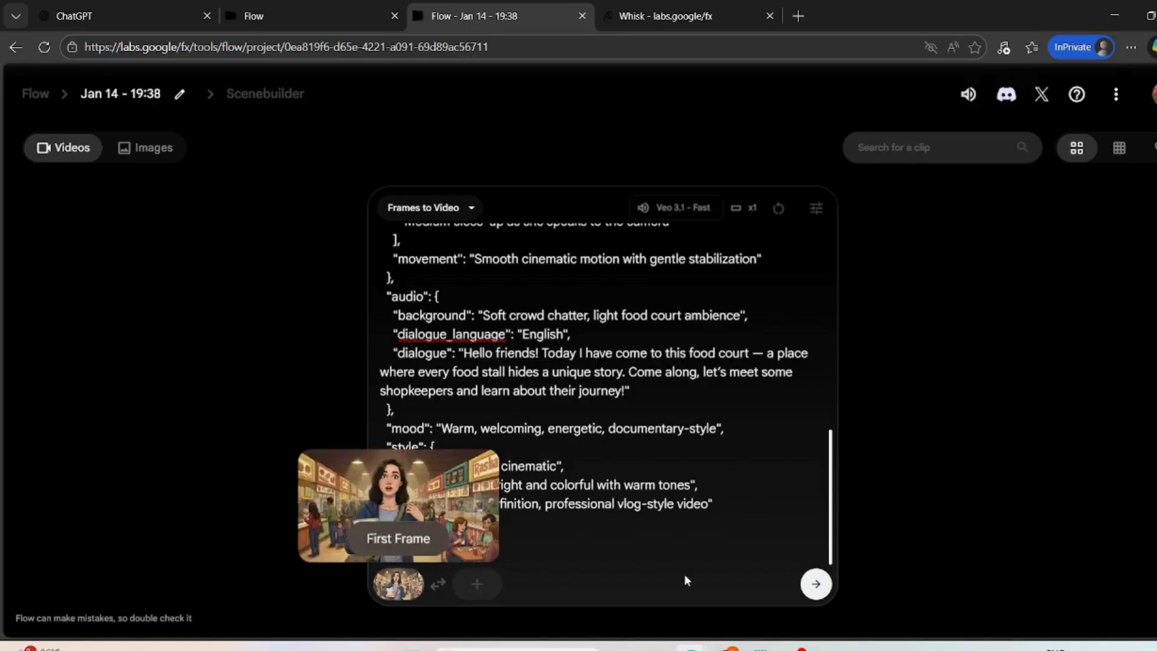
pyautogui.click(817, 585)
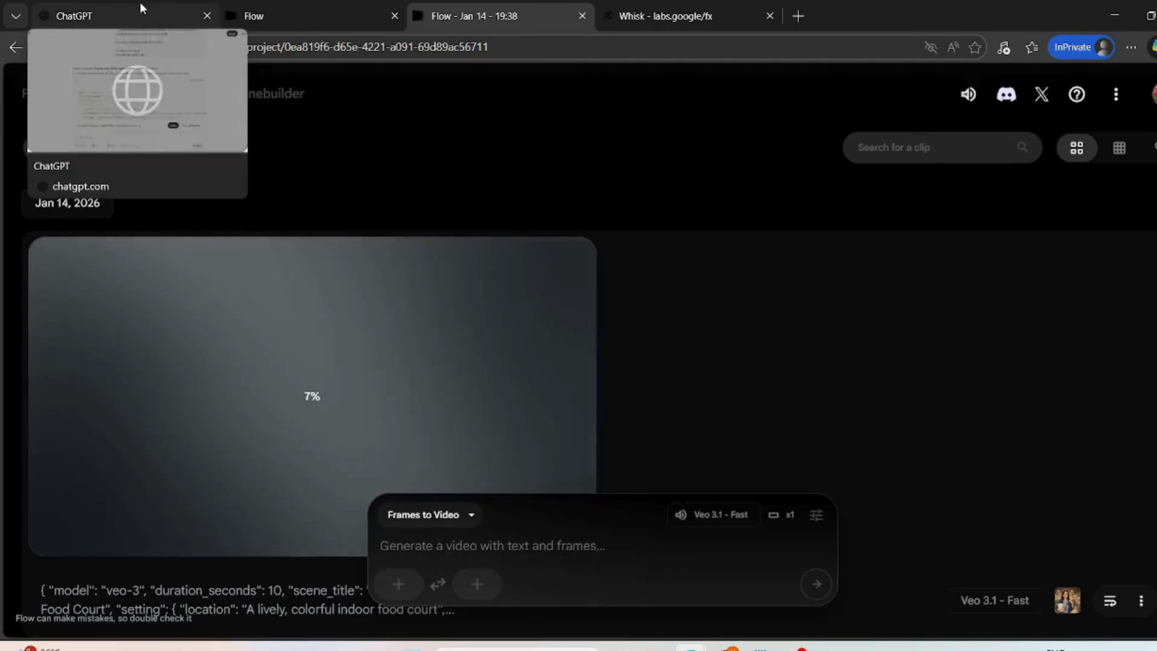
# - Review the food court story request and its scenes in the ChatGPT conversation, from the opening message onward
pyautogui.click(141, 8)
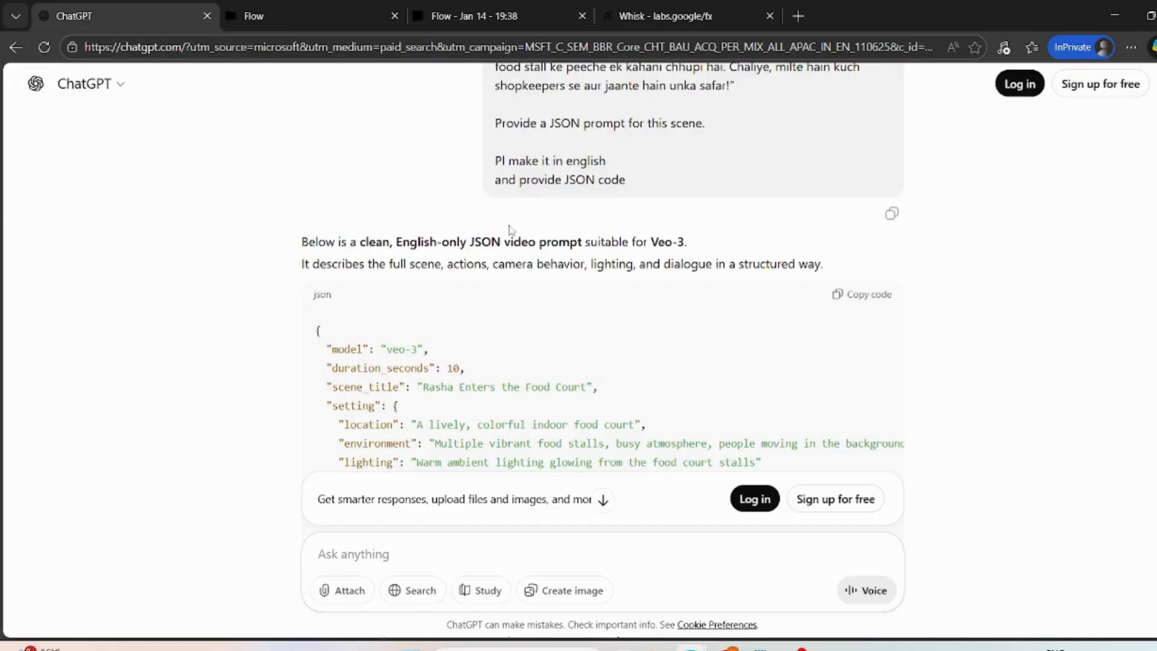
pyautogui.scroll(10, 513, 233)
pyautogui.scroll(20, 509, 225)
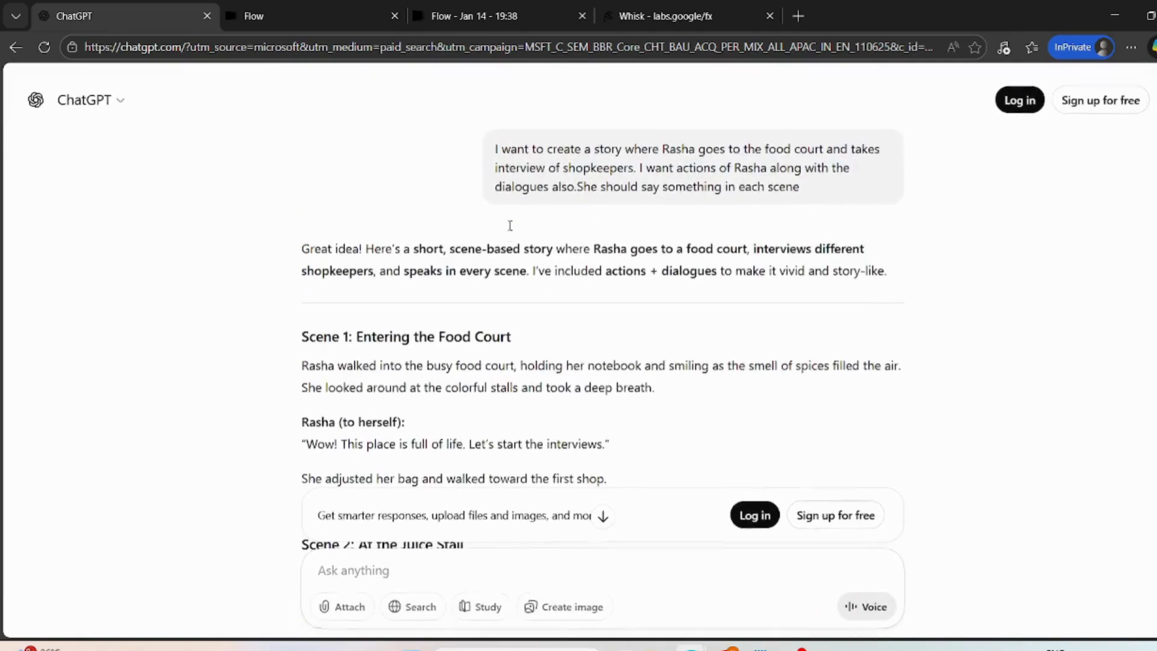
pyautogui.moveTo(795, 647)
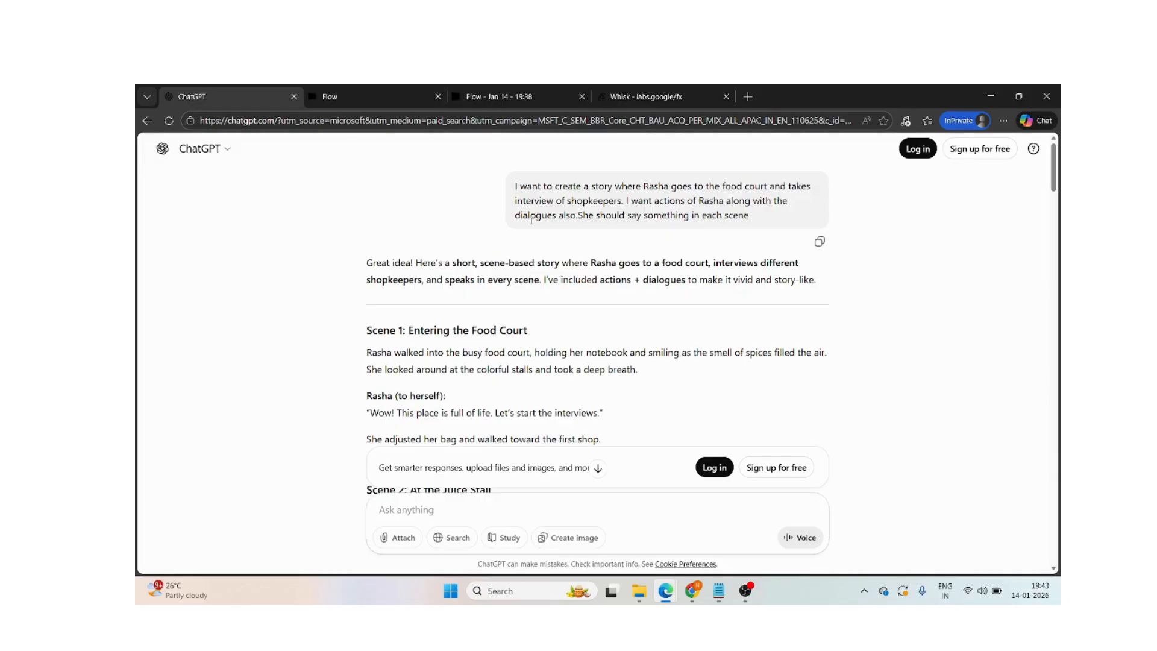
pyautogui.scroll(-2, 533, 372)
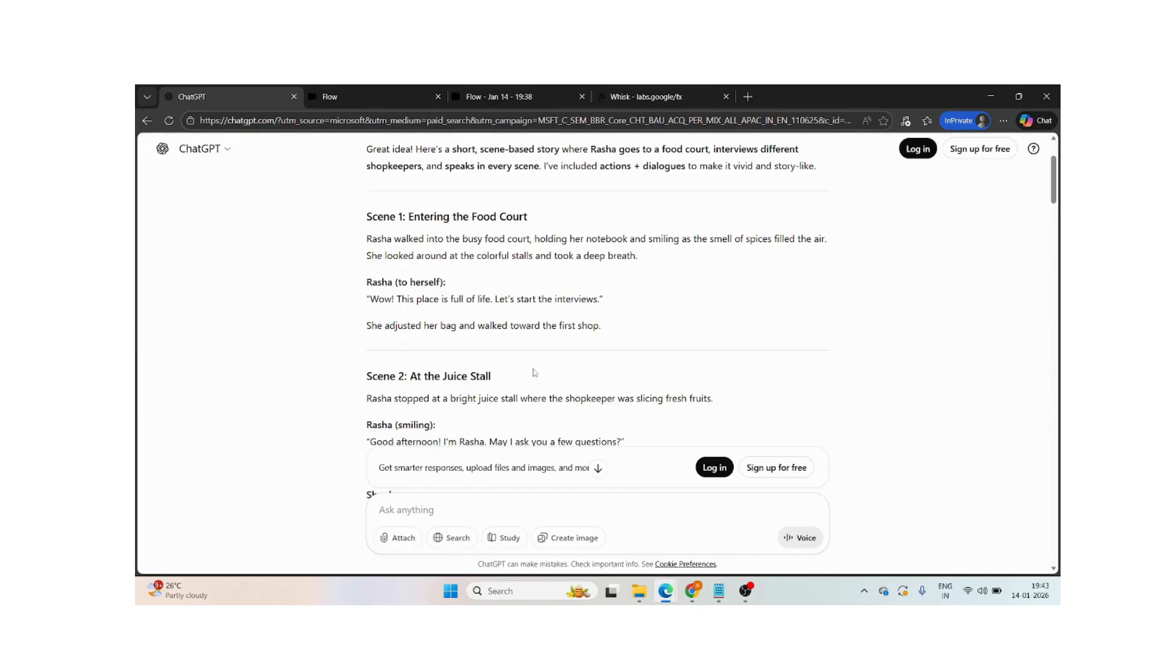
pyautogui.scroll(-1, 534, 373)
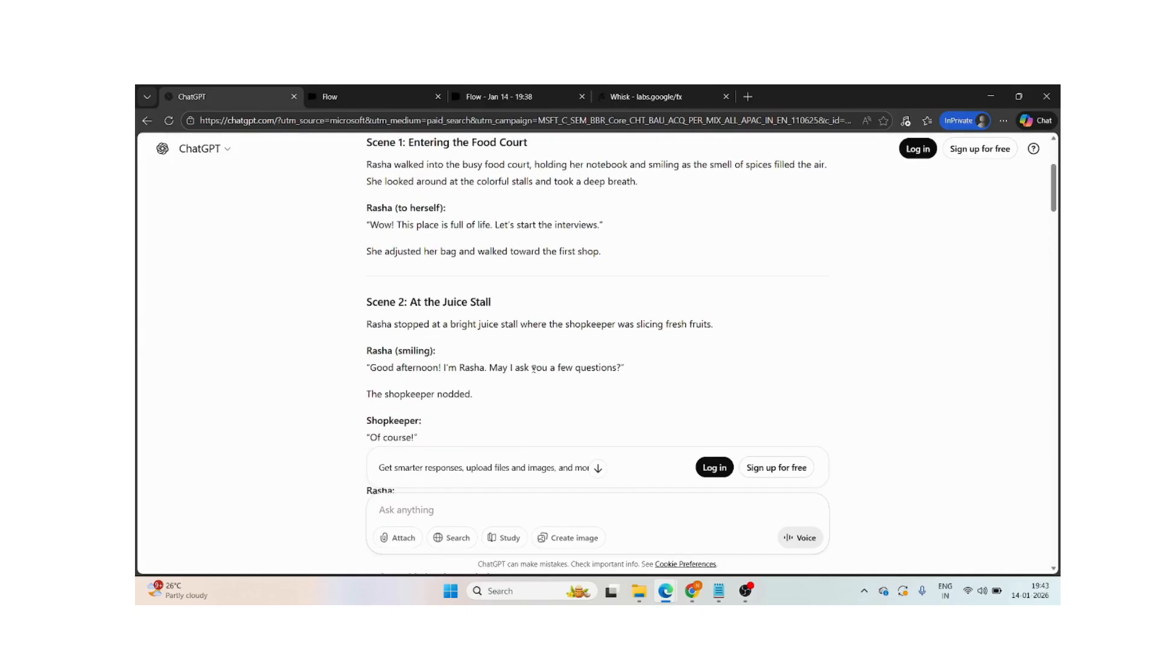
pyautogui.scroll(-1, 533, 369)
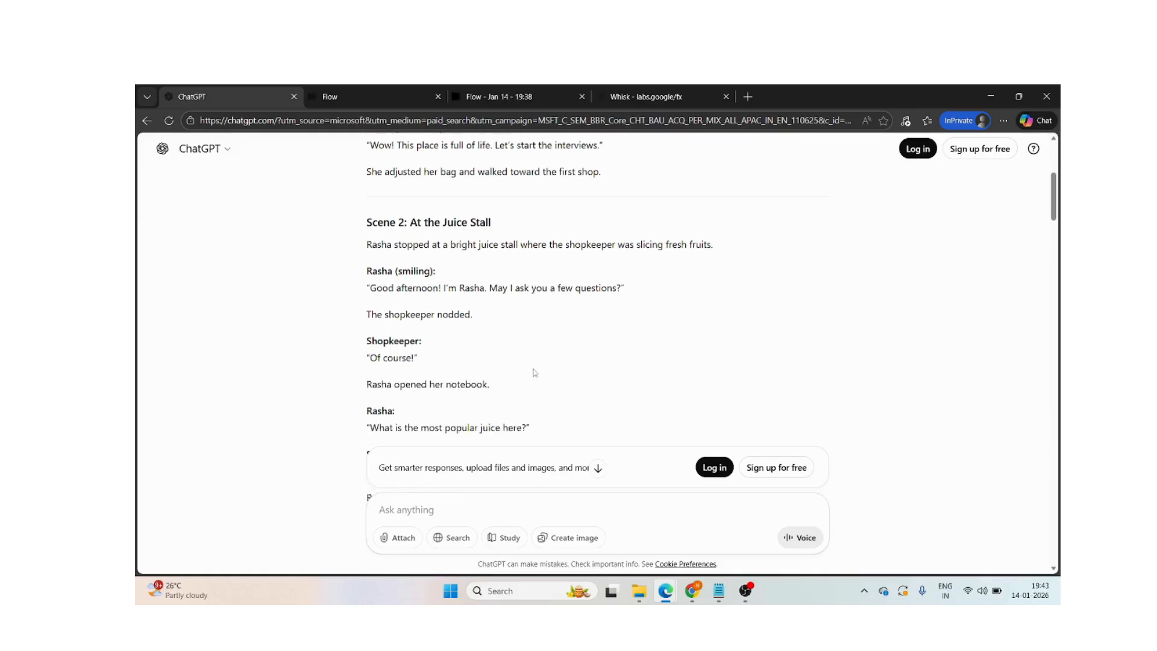
pyautogui.scroll(-5, 533, 372)
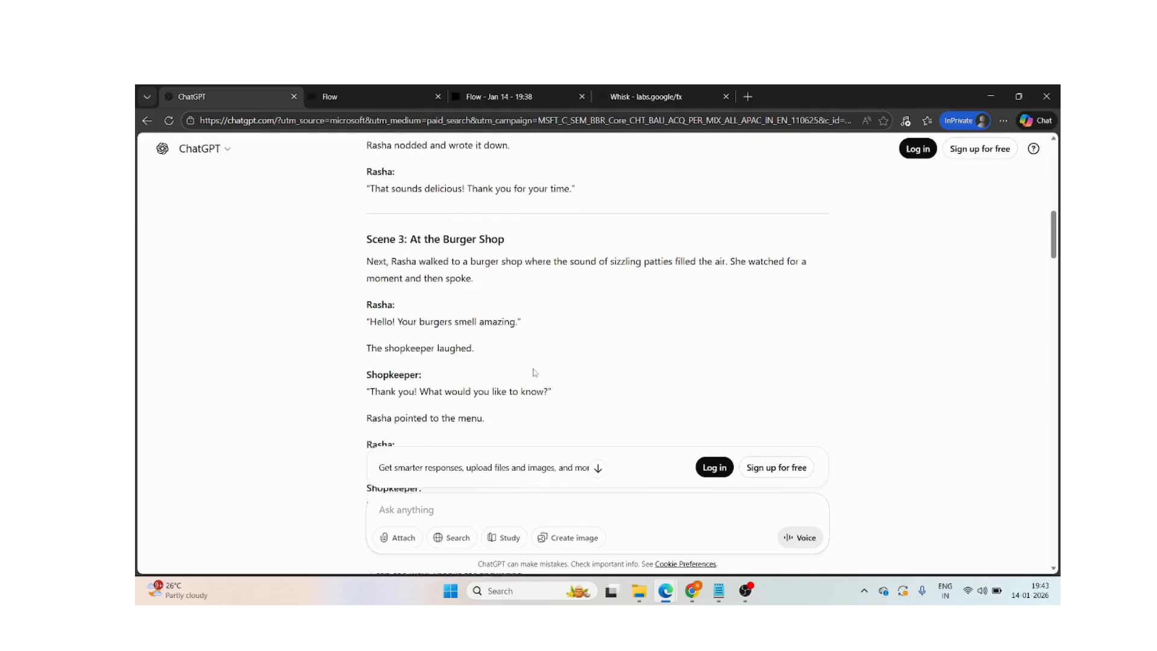
pyautogui.scroll(-8, 534, 373)
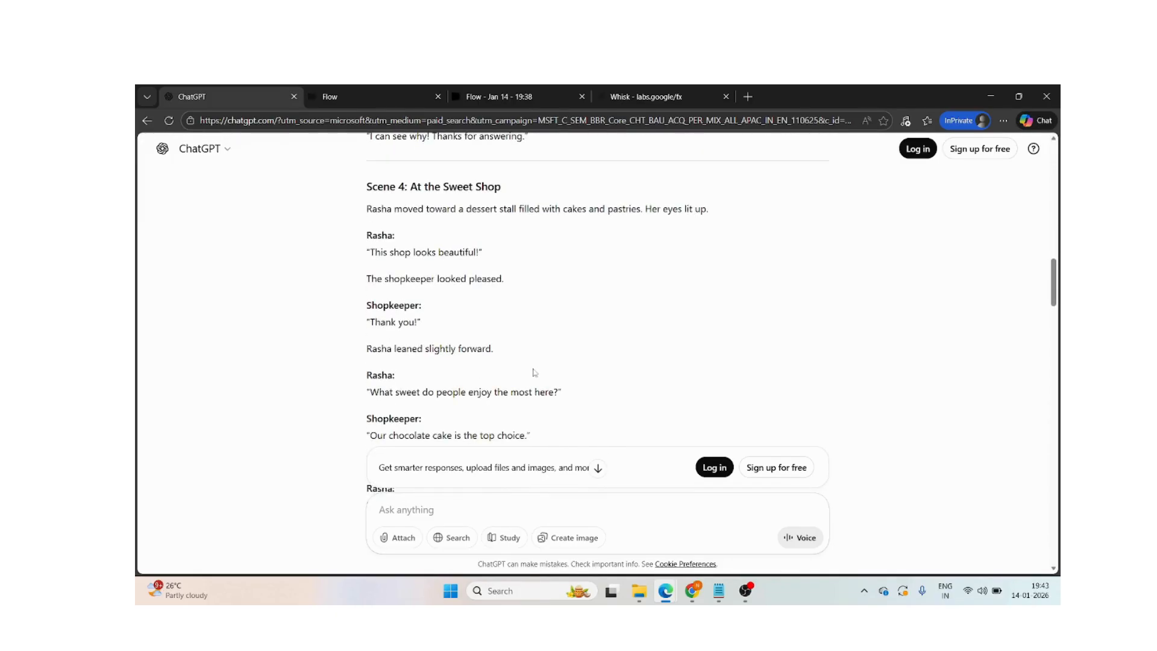
pyautogui.scroll(-5, 533, 372)
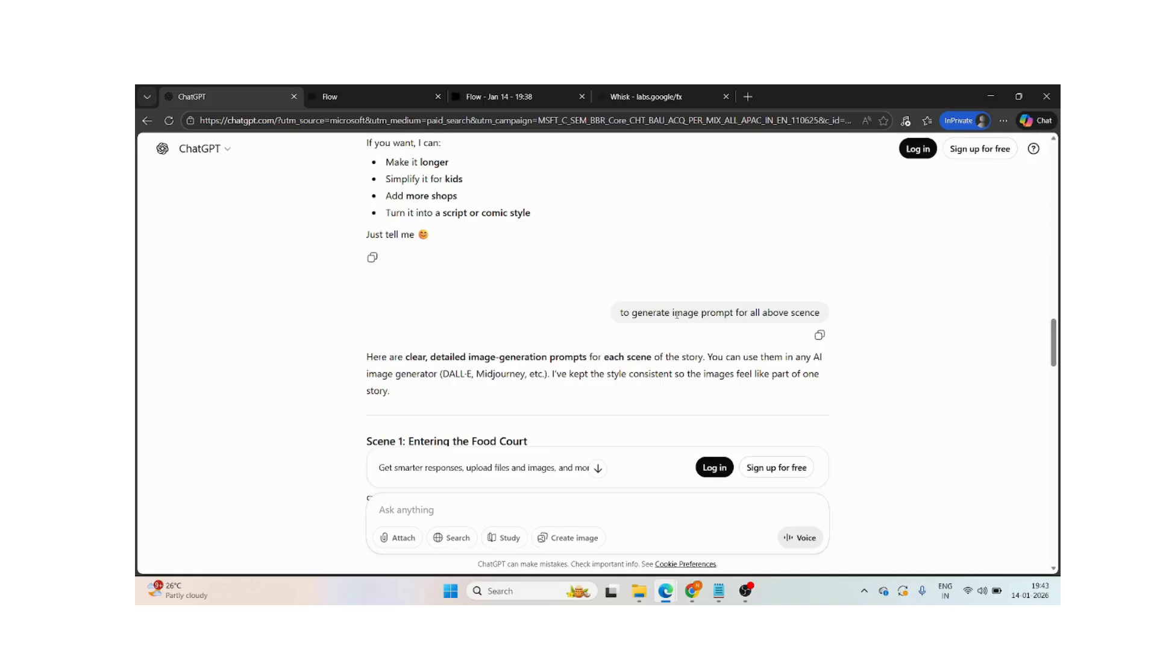
# - Review ChatGPT's image prompts, particularly Scene 1, then the dessert shop prompt and images in Whisk, and the generated clip in the Flow project
pyautogui.moveTo(674, 312); pyautogui.dragTo(734, 314)
pyautogui.scroll(-4, 649, 360)
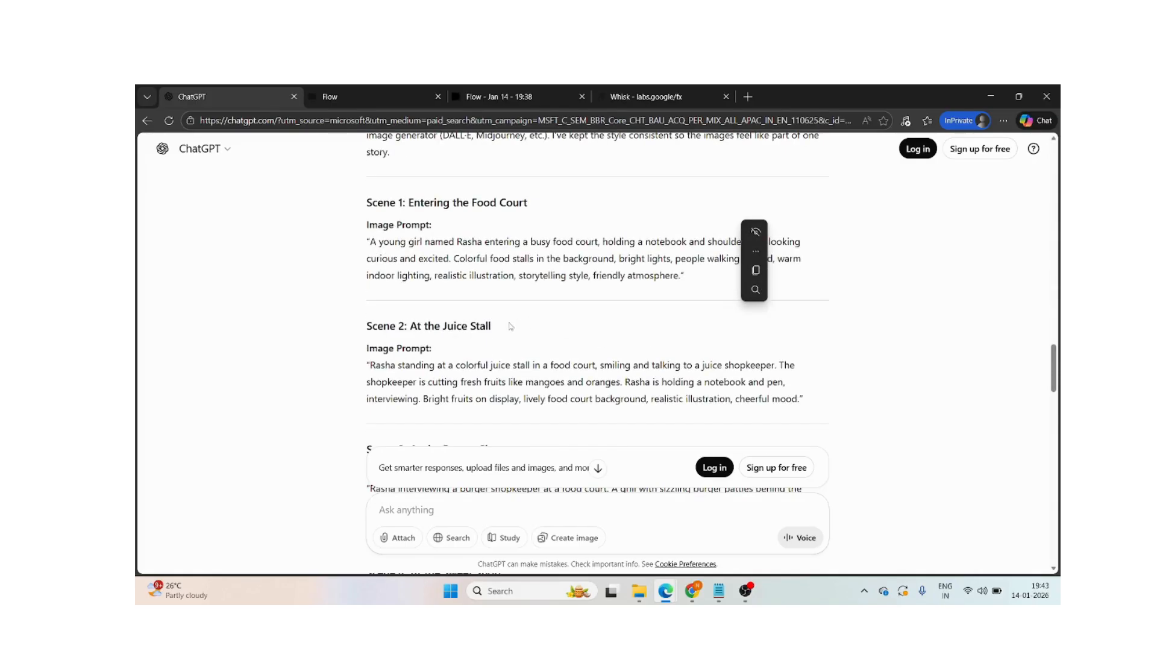
pyautogui.click(510, 321)
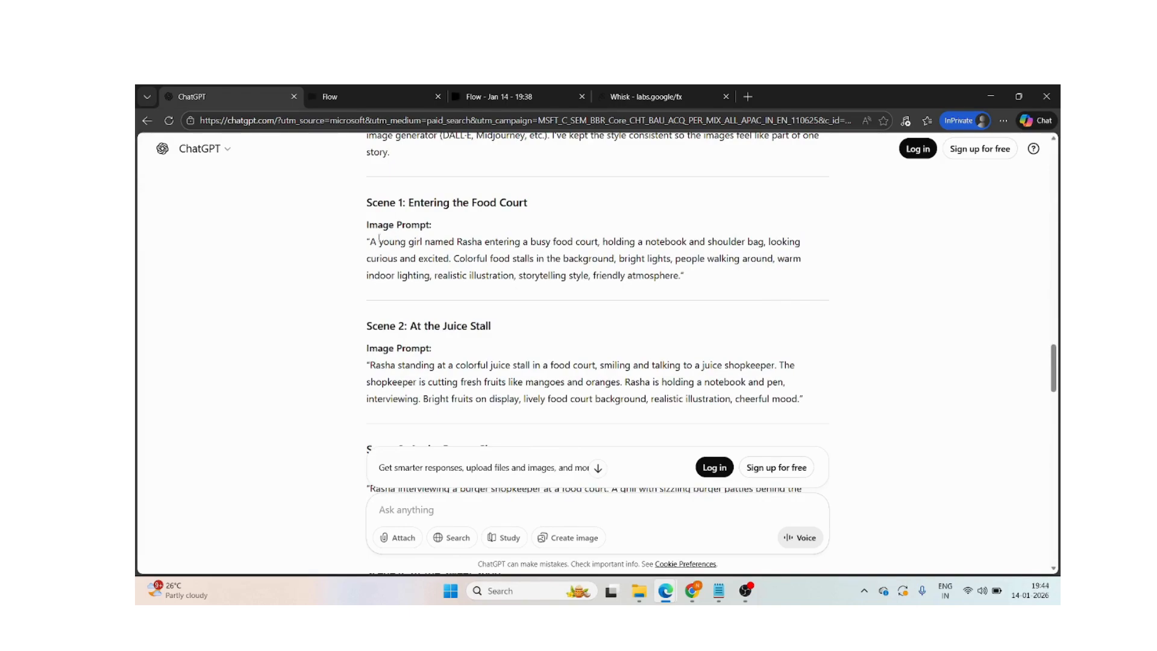
pyautogui.moveTo(369, 241); pyautogui.dragTo(680, 275)
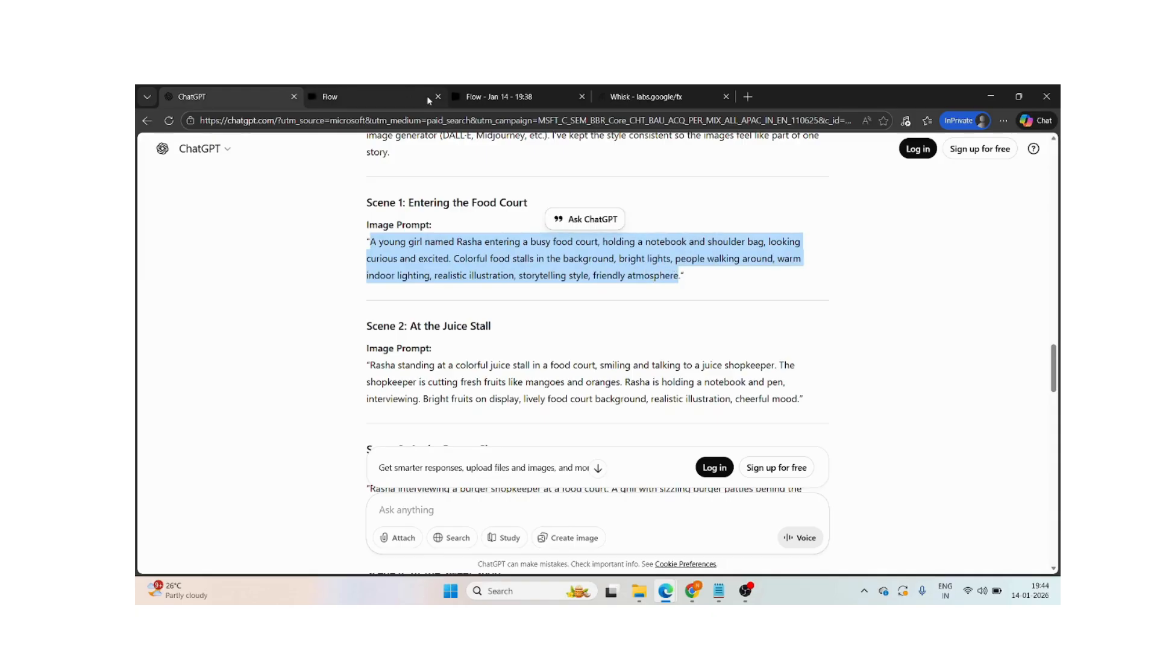
pyautogui.click(613, 97)
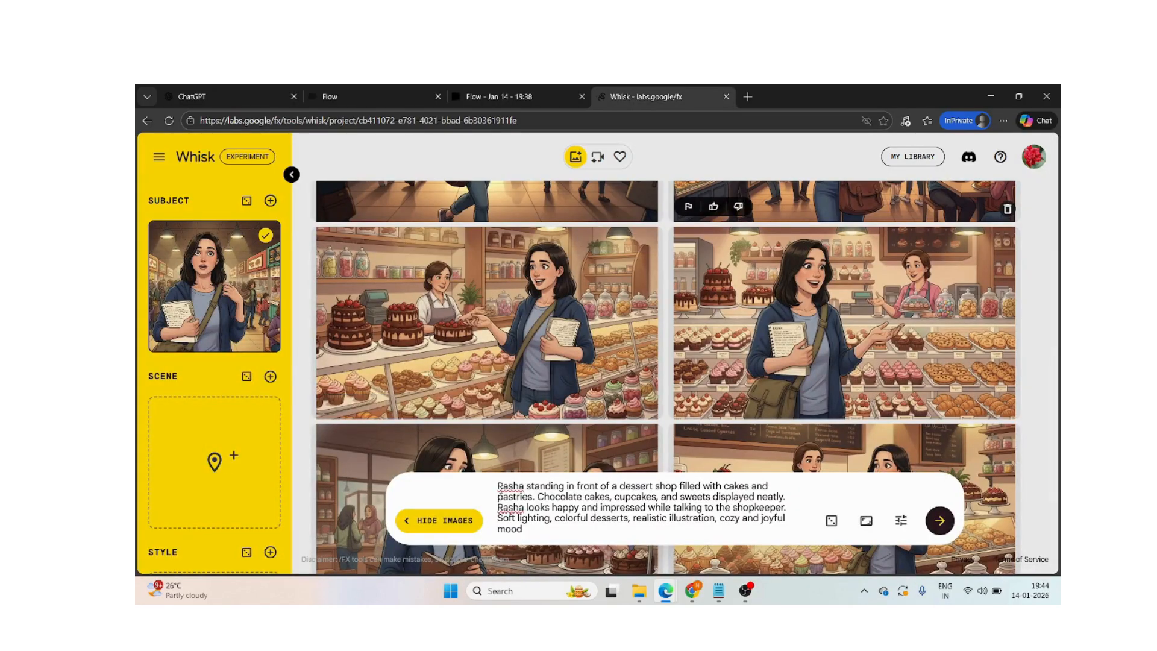
pyautogui.tripleClick(547, 530)
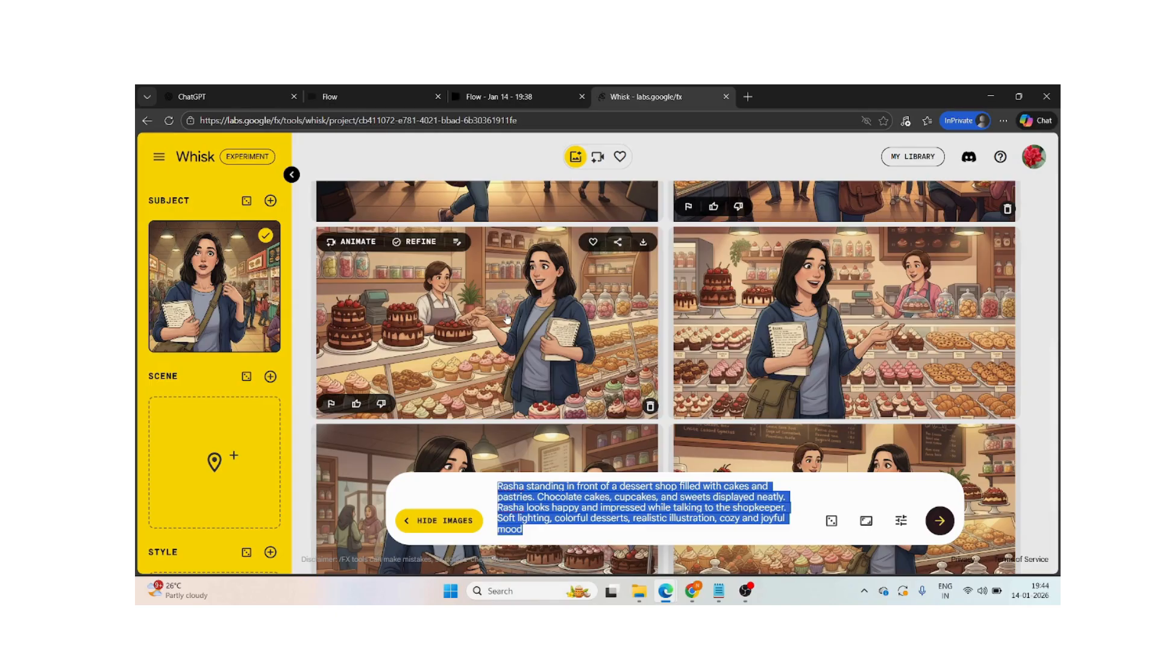
pyautogui.click(363, 89)
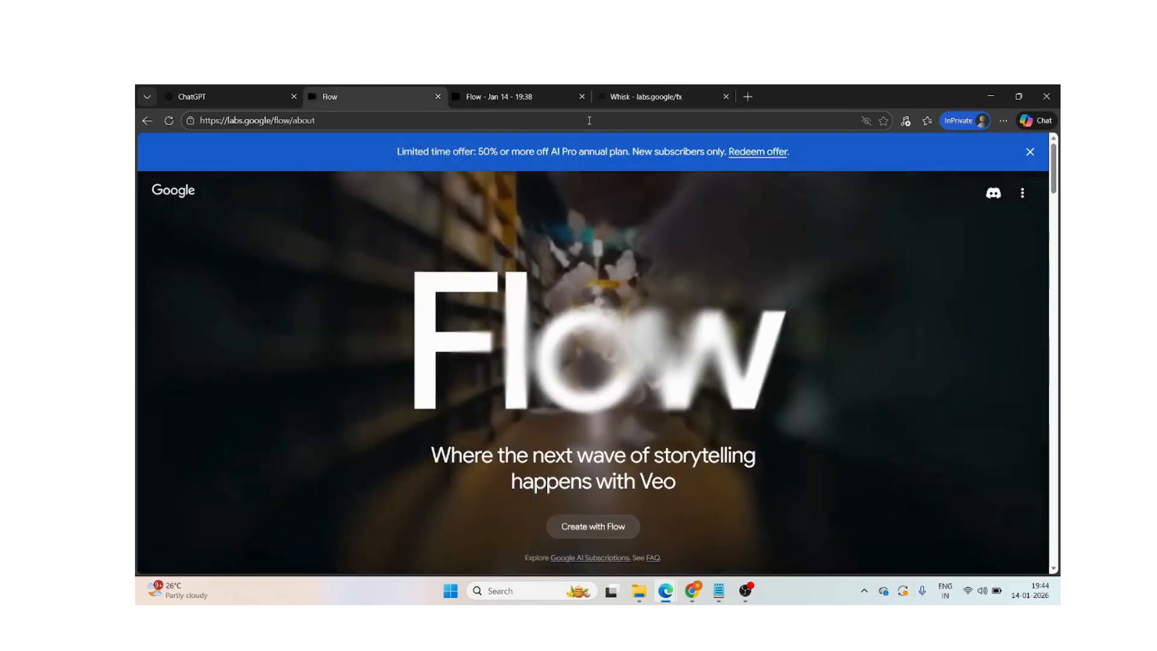
pyautogui.click(516, 95)
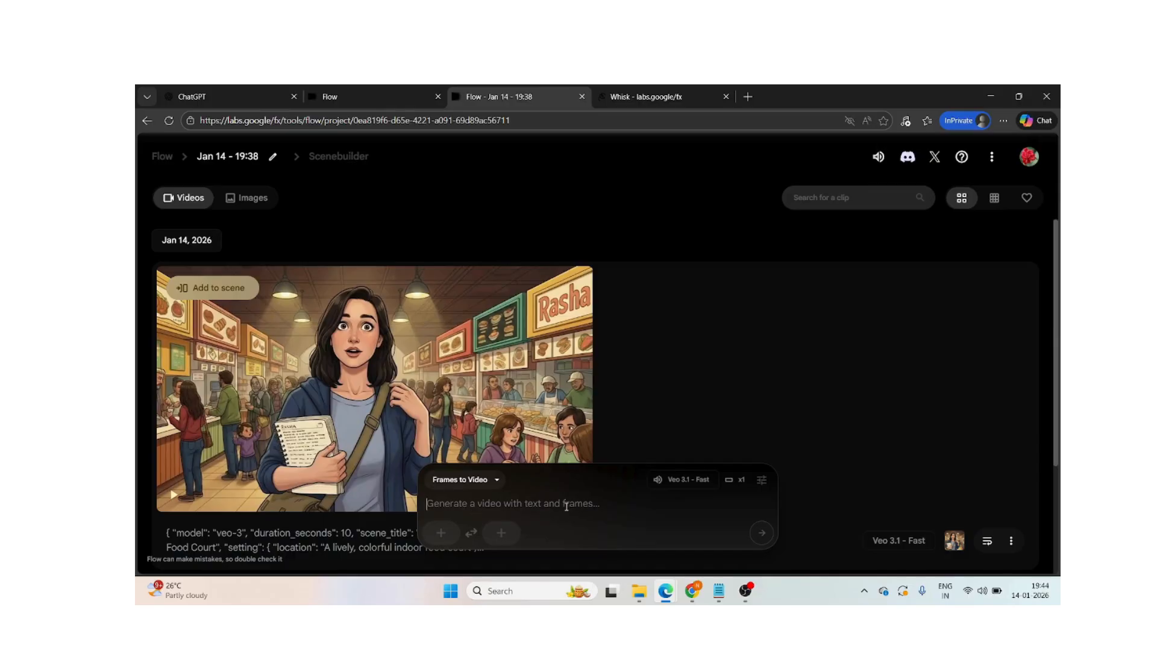
# - Review the Veo-3 conversion request and the resulting JSON video prompt in the ChatGPT conversation
pyautogui.click(226, 90)
pyautogui.scroll(-15, 542, 392)
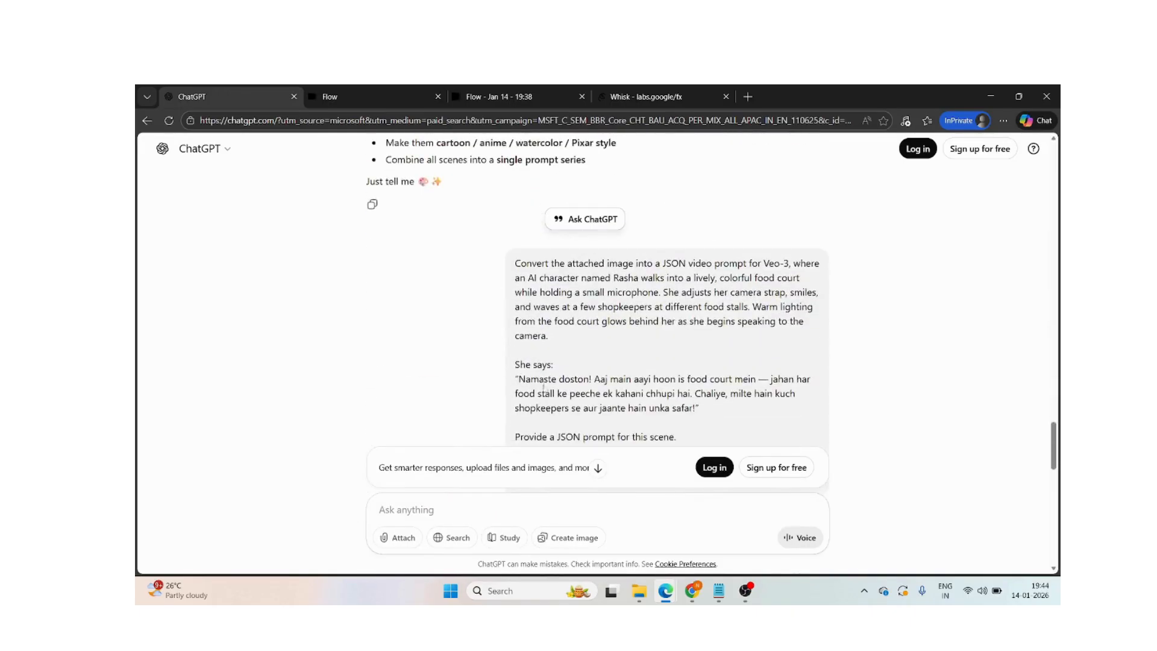
pyautogui.scroll(-1, 588, 481)
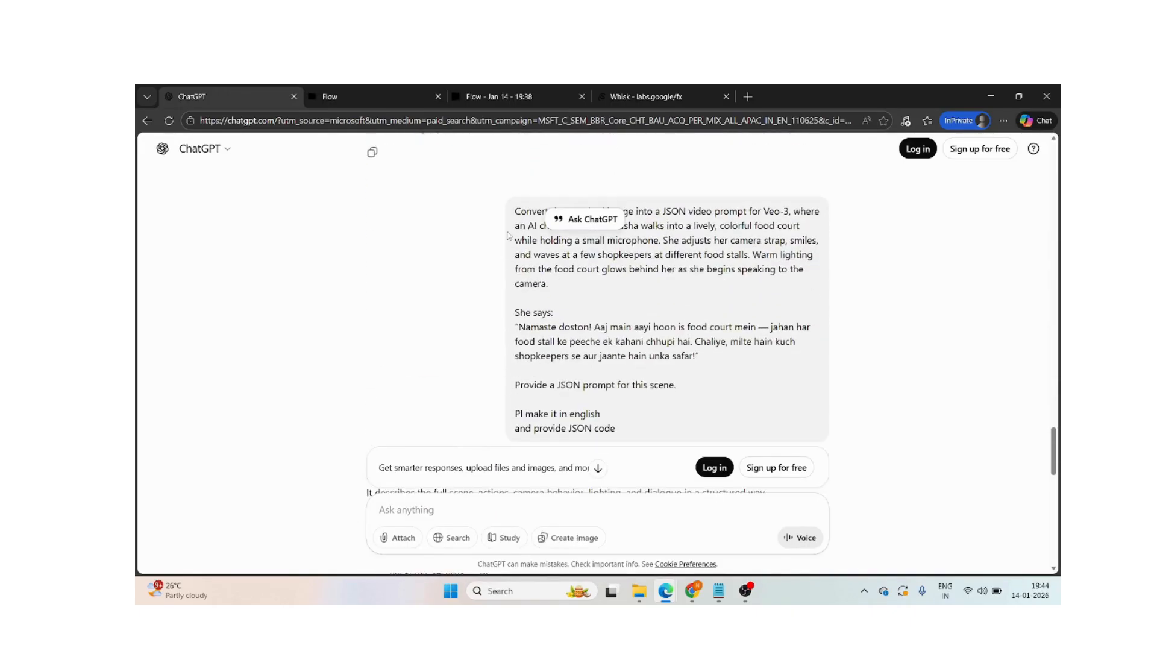
pyautogui.scroll(1, 508, 235)
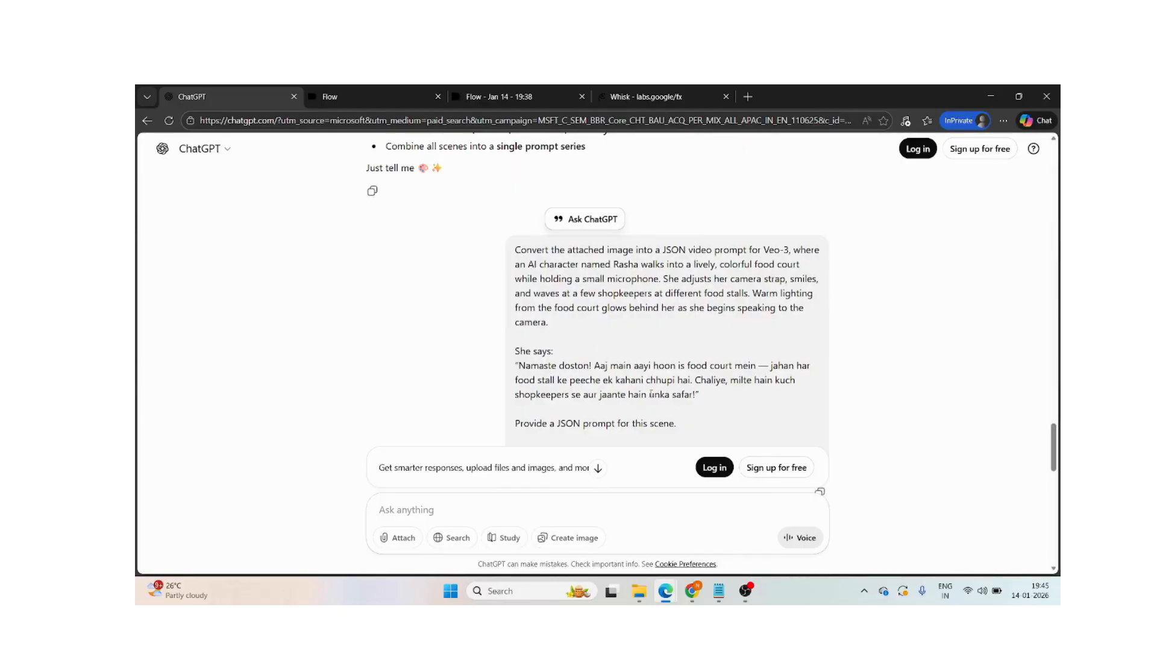
pyautogui.scroll(1, 681, 412)
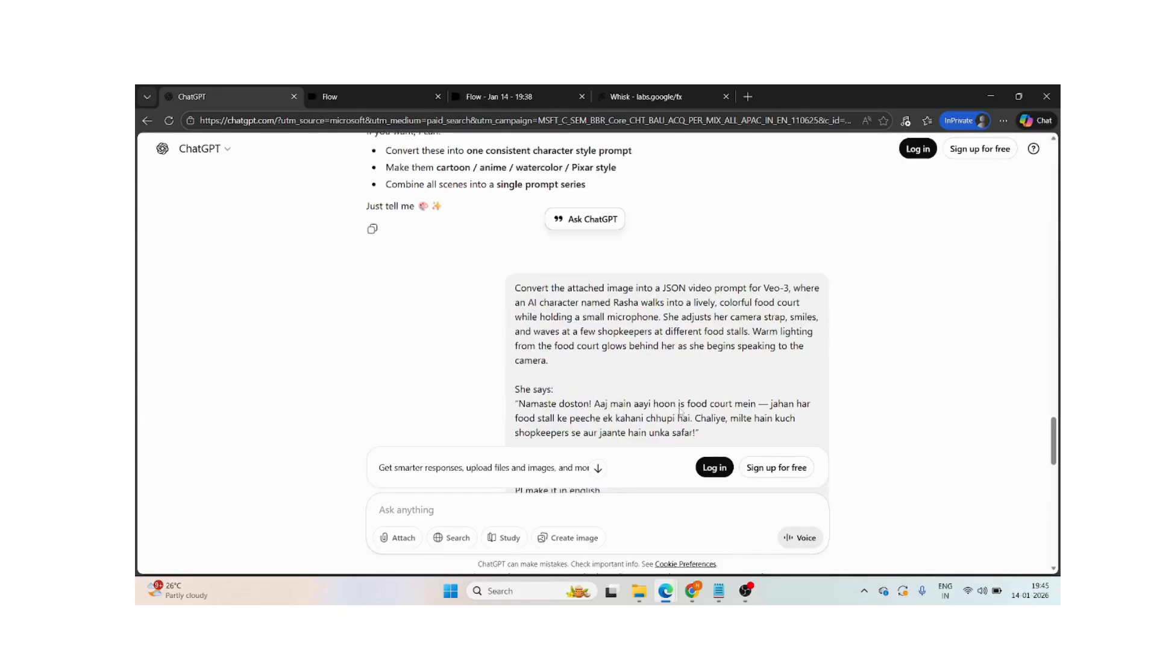
pyautogui.scroll(-4, 680, 412)
pyautogui.scroll(-2, 681, 411)
pyautogui.scroll(6, 681, 412)
pyautogui.scroll(1, 679, 412)
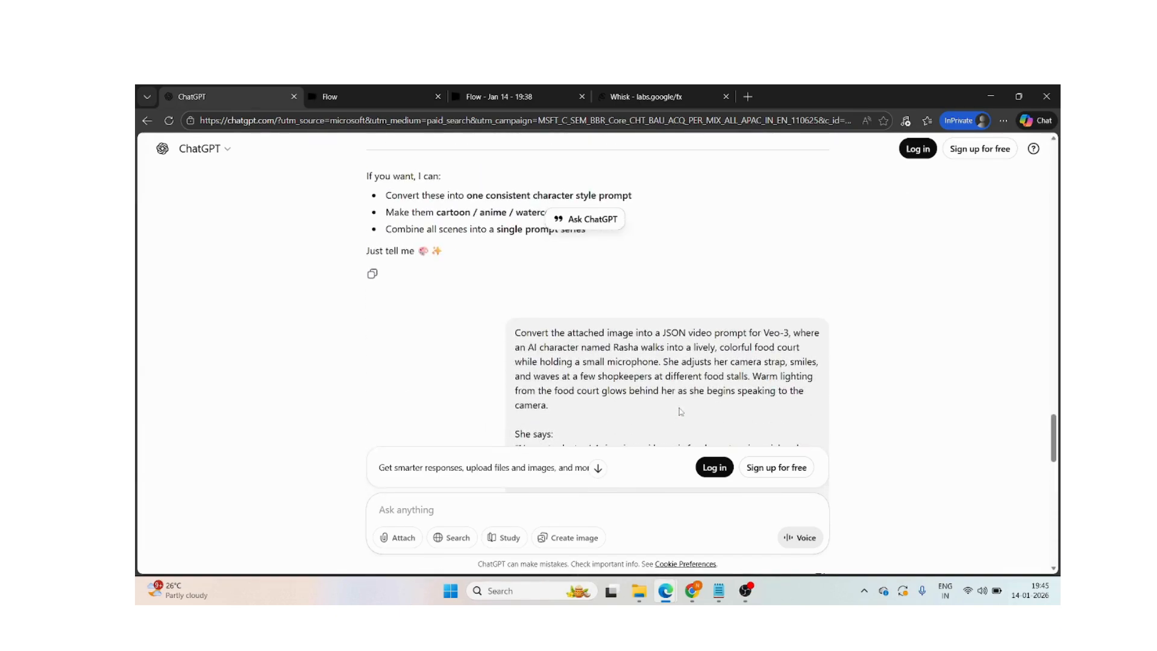
pyautogui.moveTo(517, 333); pyautogui.dragTo(747, 425)
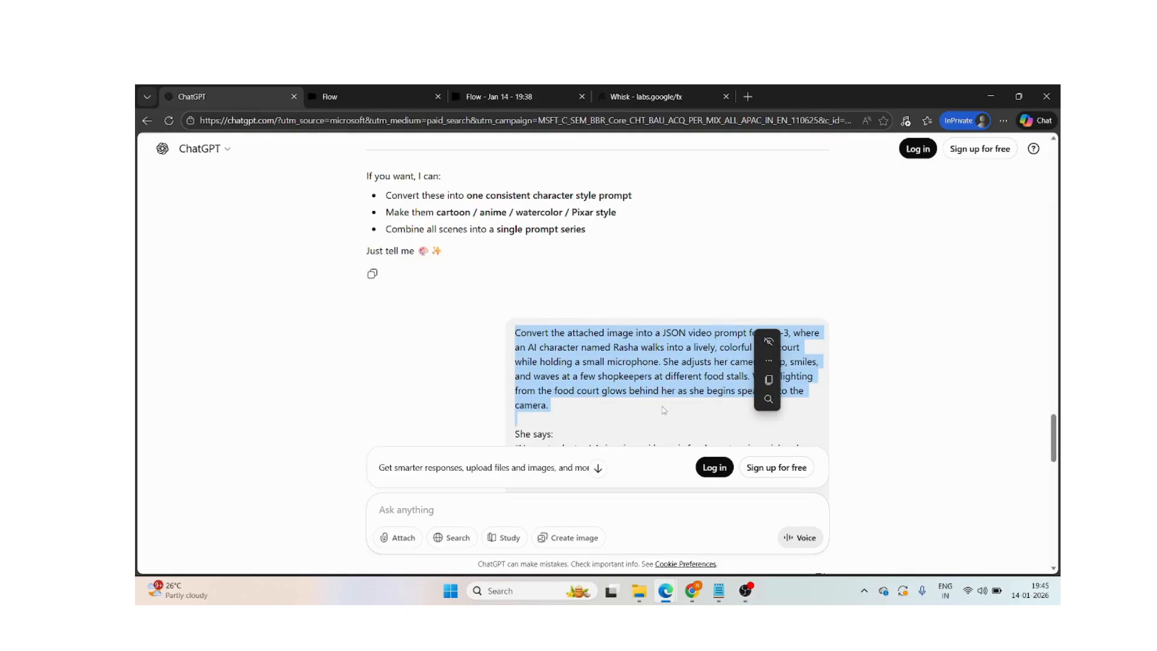
pyautogui.scroll(-7, 663, 410)
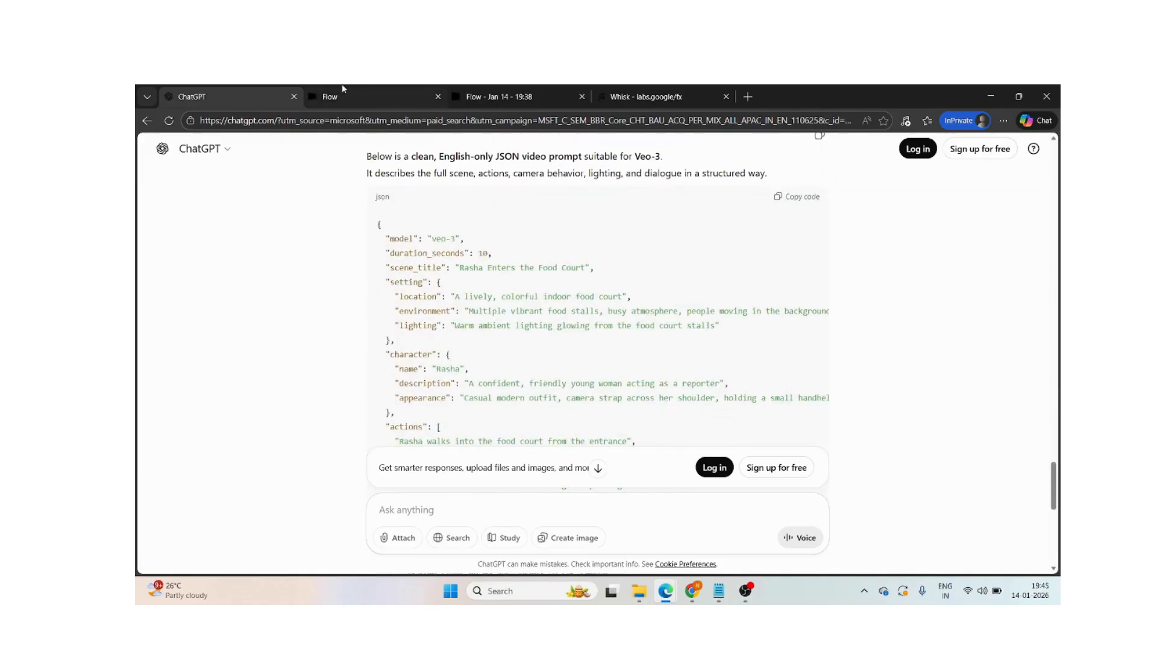
# - Return to the Jan 14 - 19:38 Flow project and select the uploaded food court image as the first frame
pyautogui.click(357, 89)
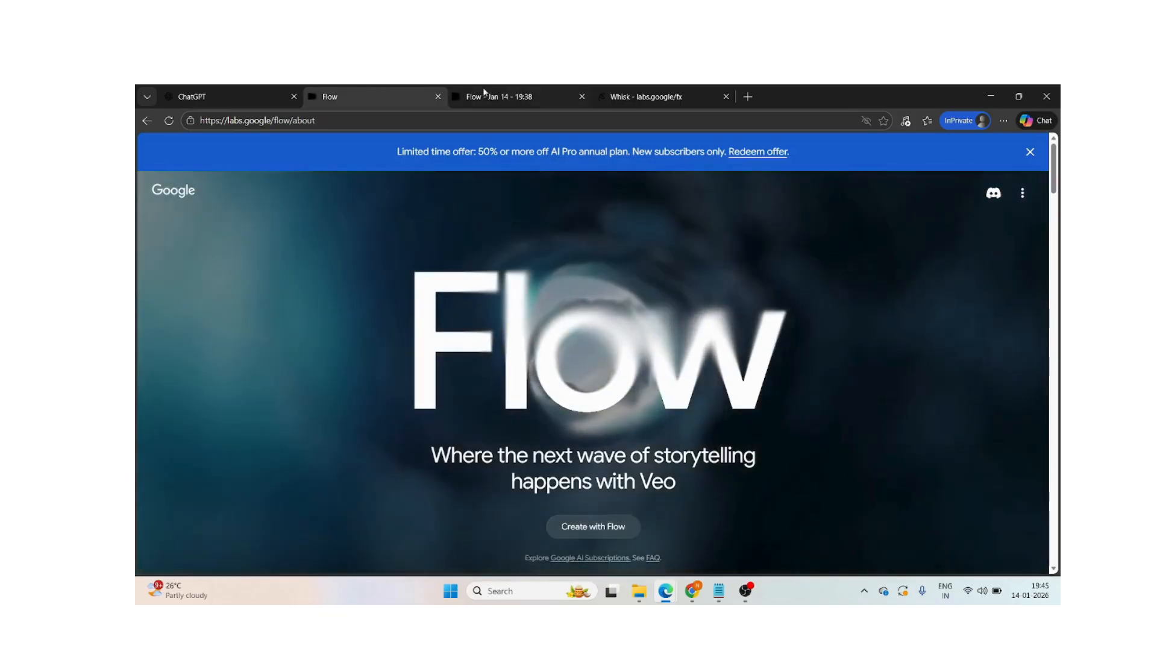
pyautogui.click(464, 97)
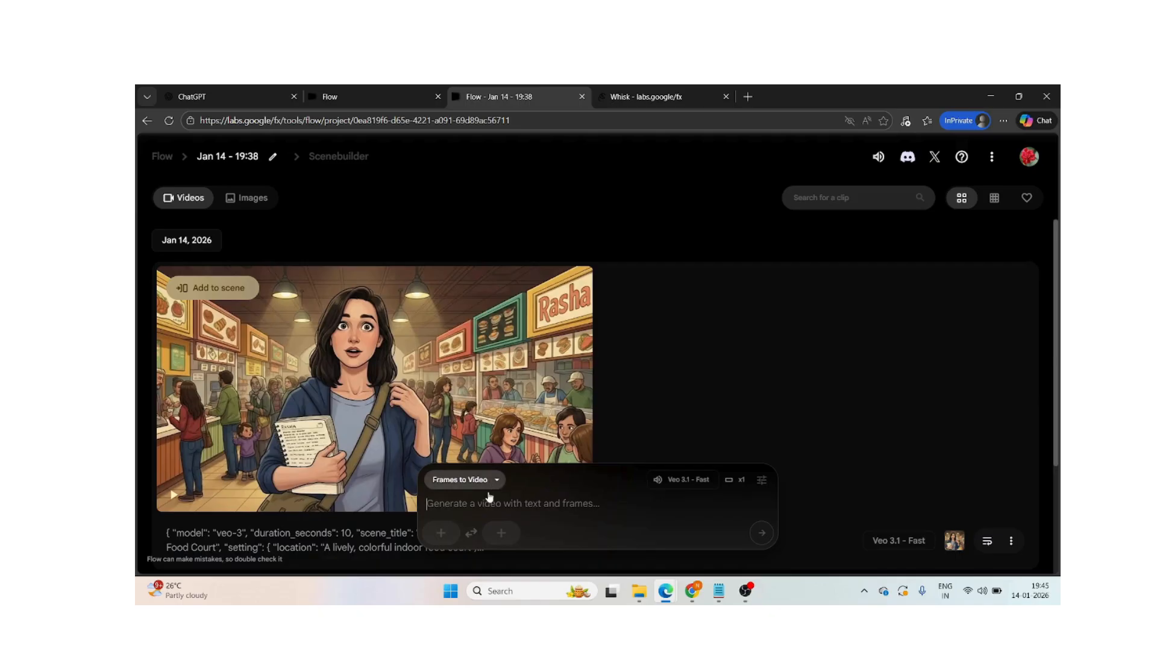
pyautogui.click(444, 533)
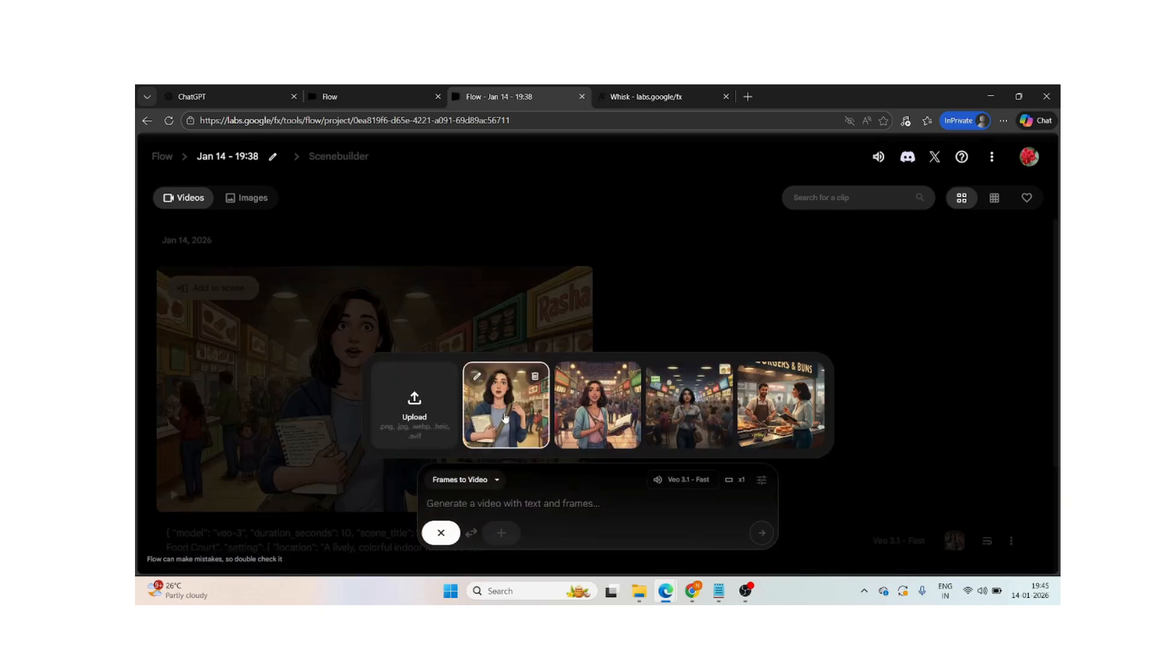
pyautogui.click(504, 417)
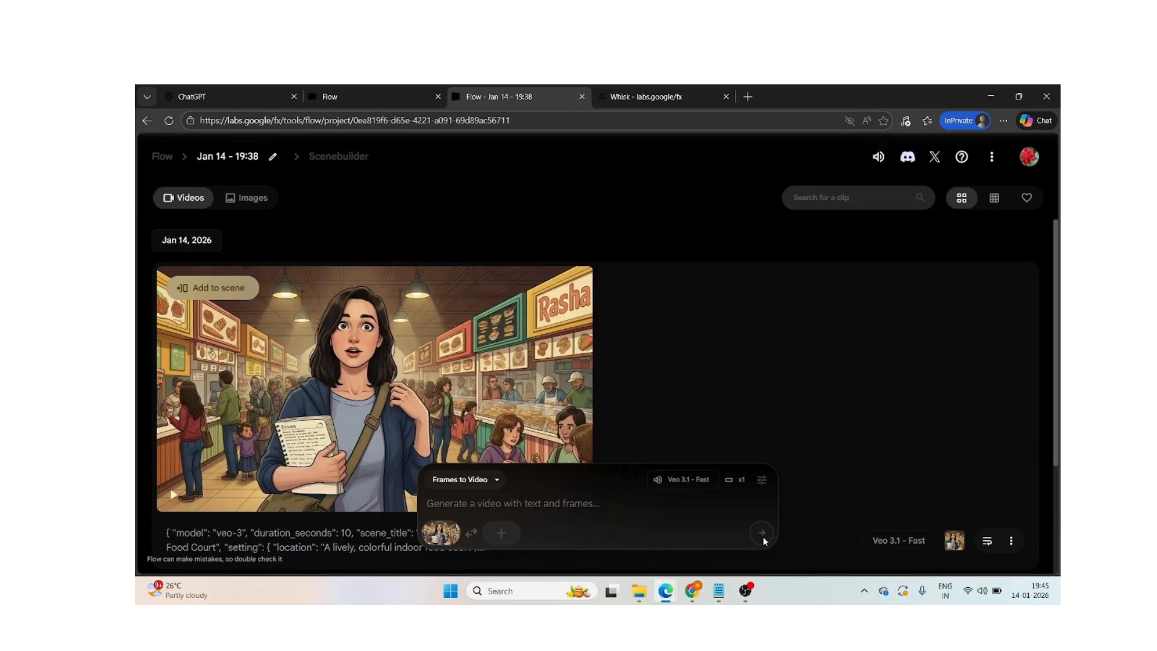
# - Play the generated food court video in the Flow project
pyautogui.moveTo(353, 344)
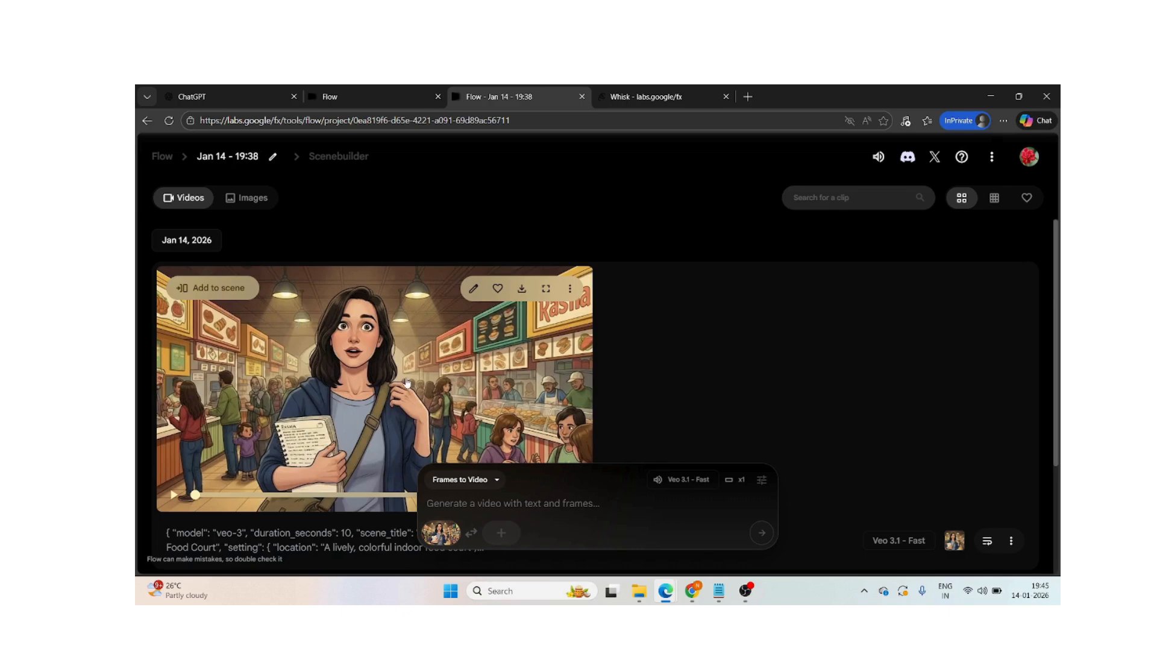
pyautogui.click(174, 495)
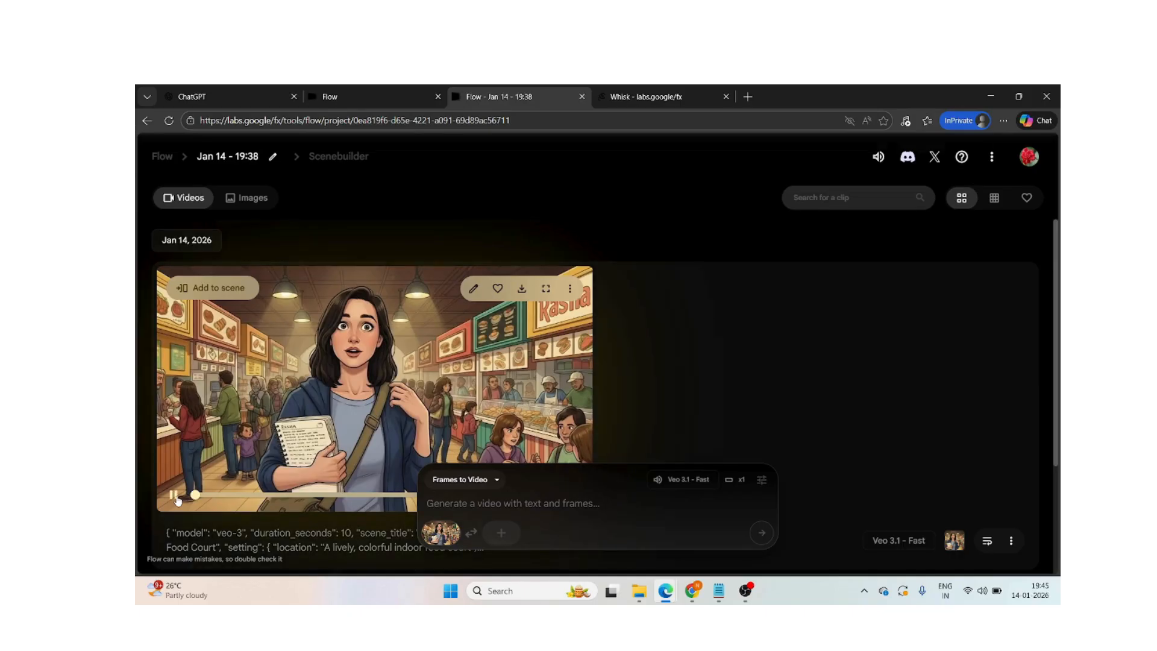